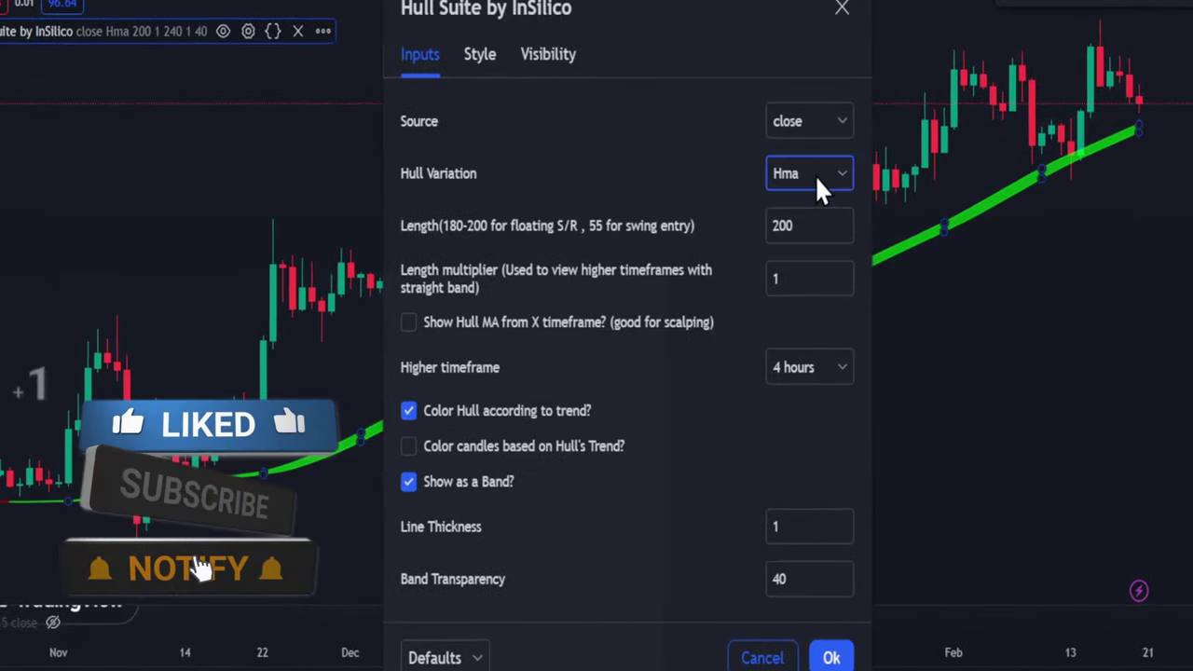
- Set the Hull Suite's Hull variation to Ehma and open the list of chart intervals
click(817, 174)
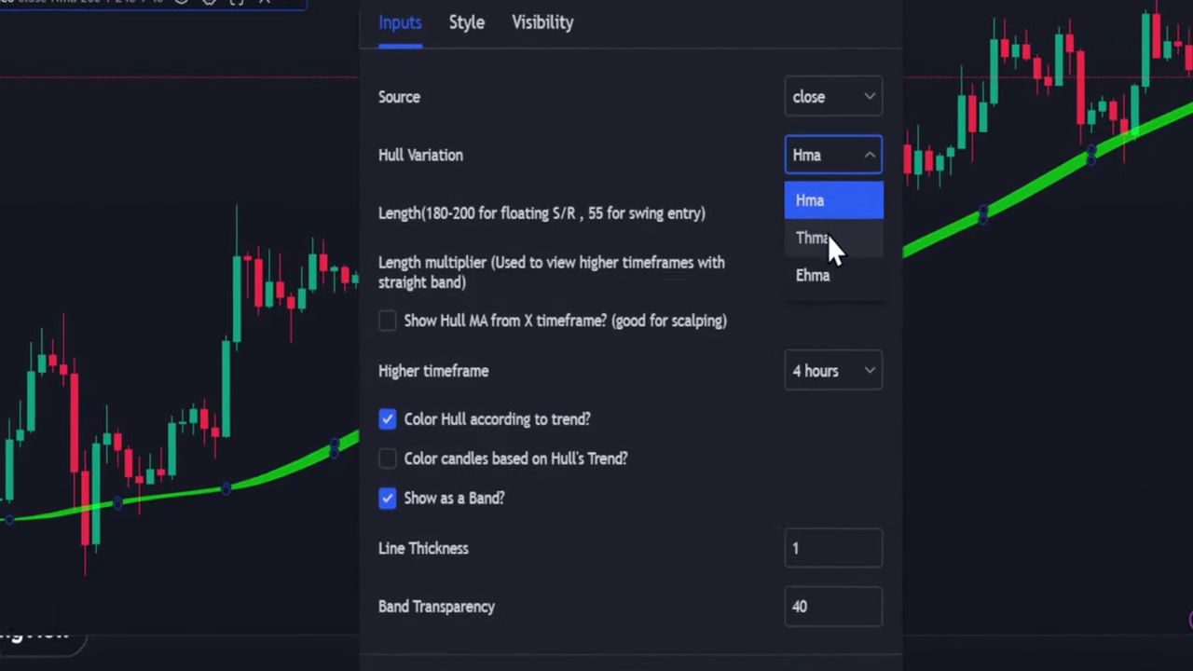
click(825, 277)
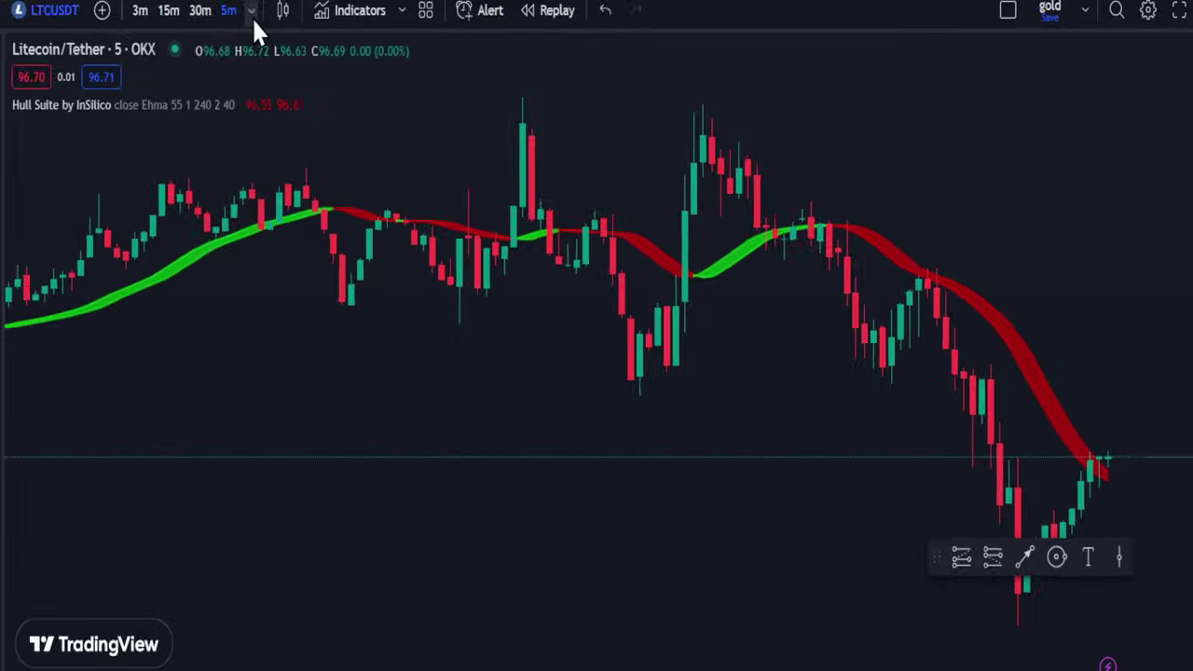
click(252, 23)
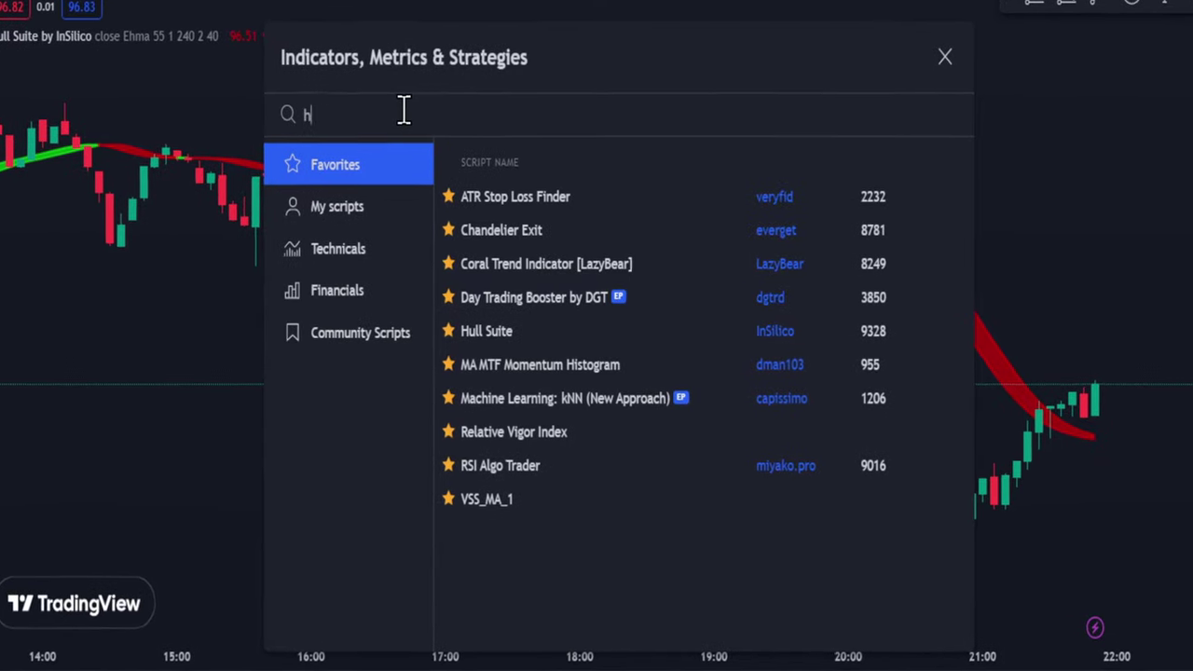
- Search the indicator library for "hull suite"
text(ull )
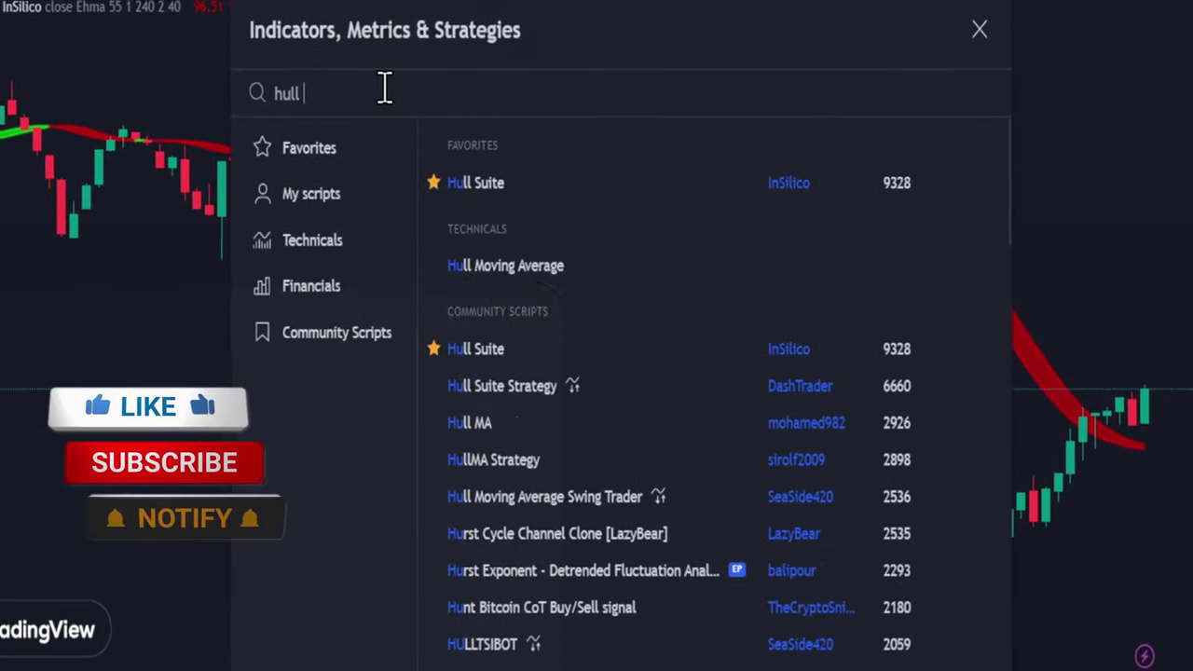
text(suite)
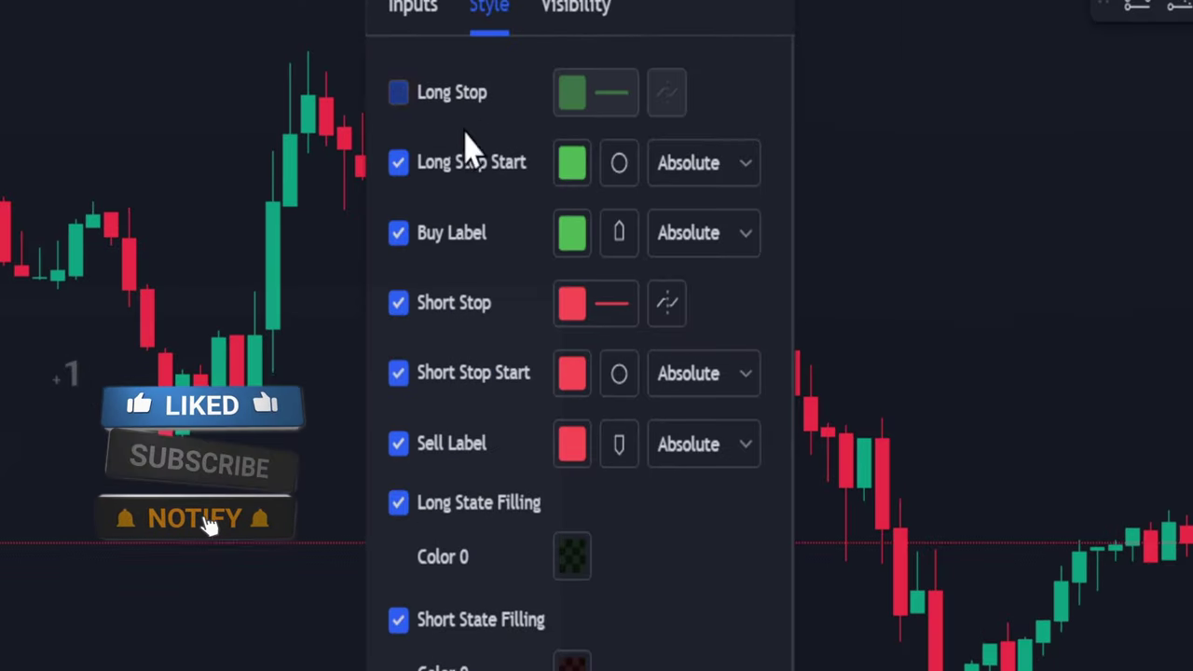
- Hide the Long Stop, Long Stop Start, Short Stop and Short Stop Start plots in the indicator's style settings
click(469, 134)
click(469, 192)
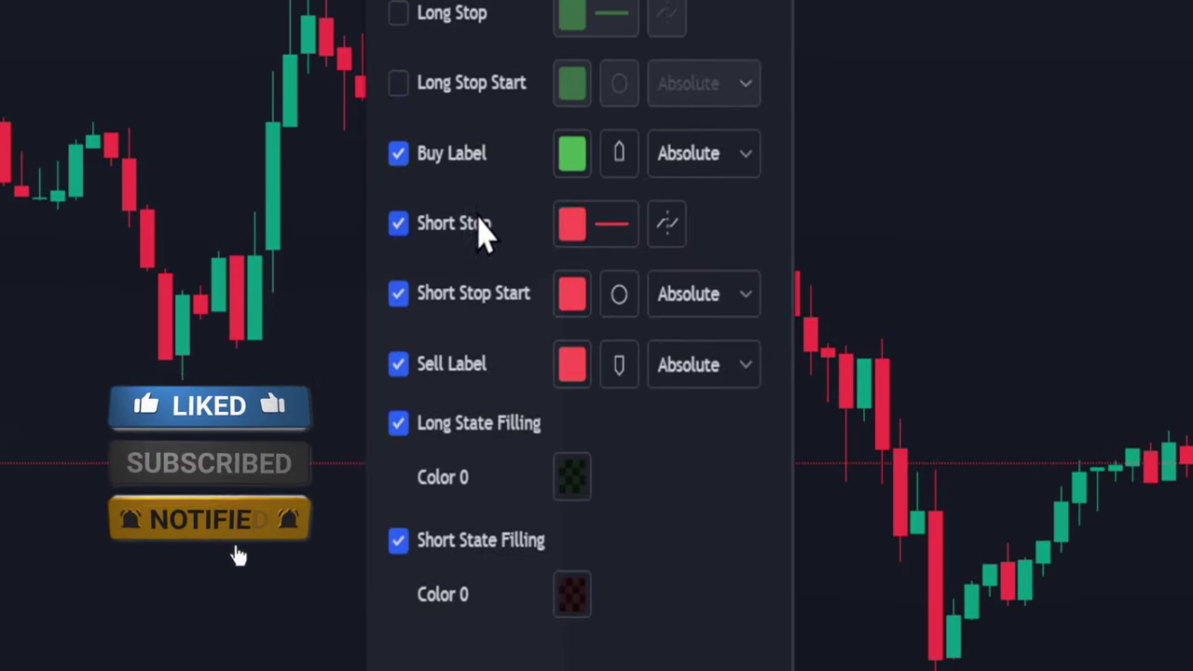
click(480, 228)
click(476, 295)
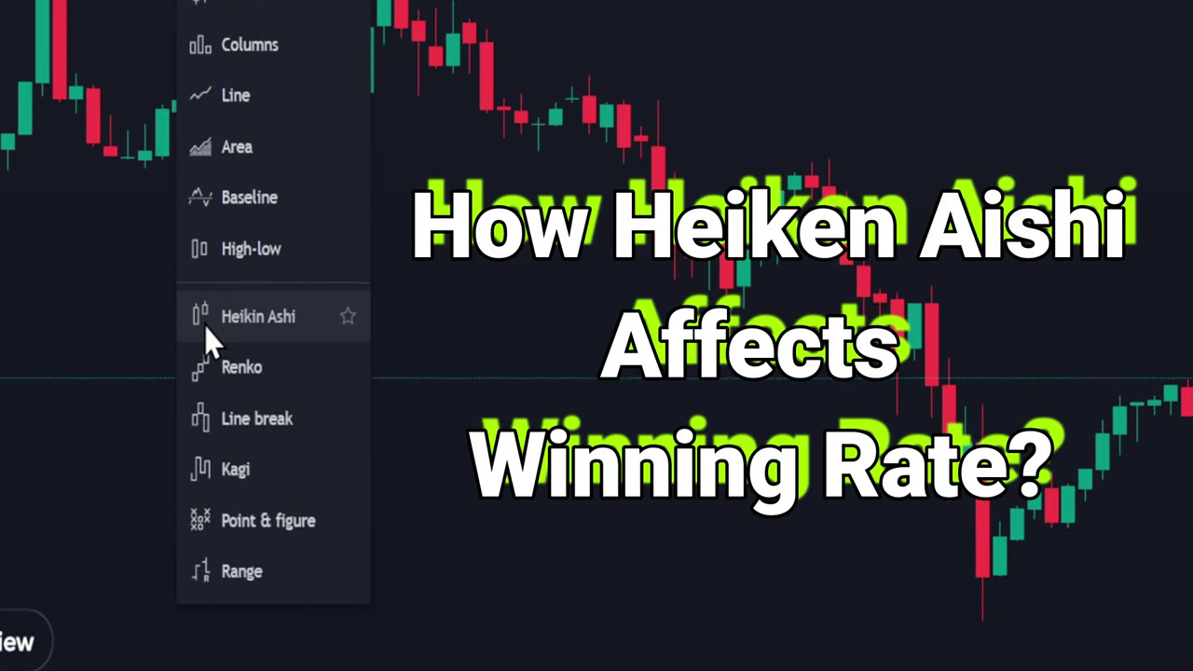
- Switch the chart type to Heikin Ashi
click(224, 320)
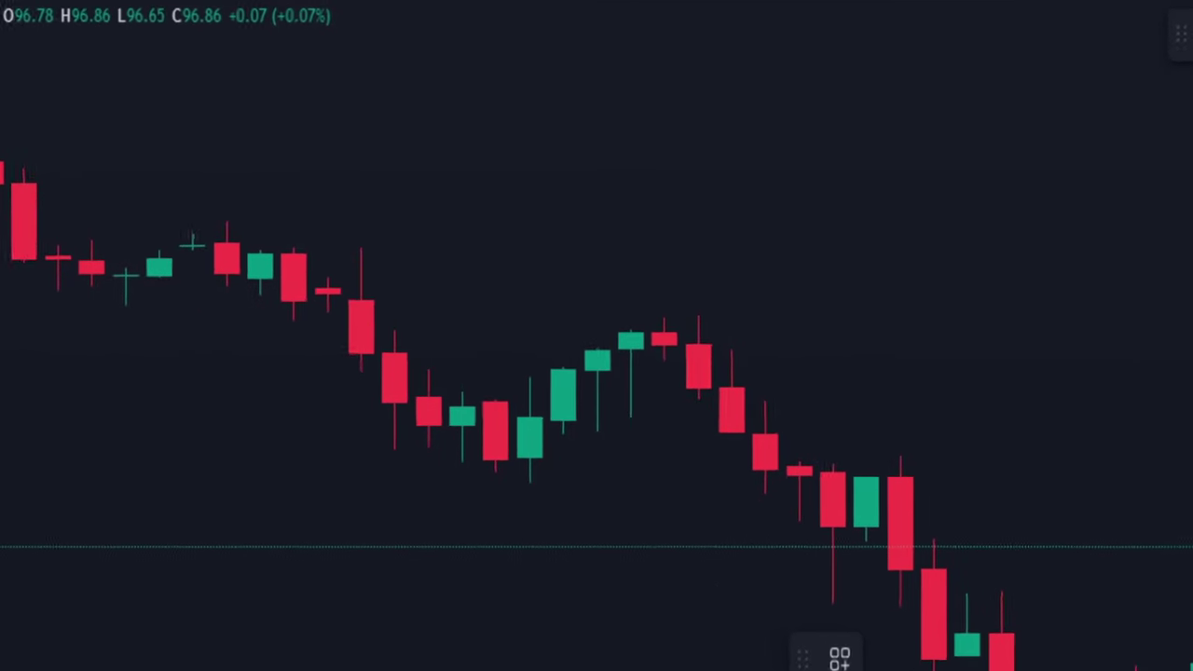
- Place a trade position drawing on the falling candles and adjust the targets of the long and short position drawings
click(706, 403)
drag(704, 110, 699, 174)
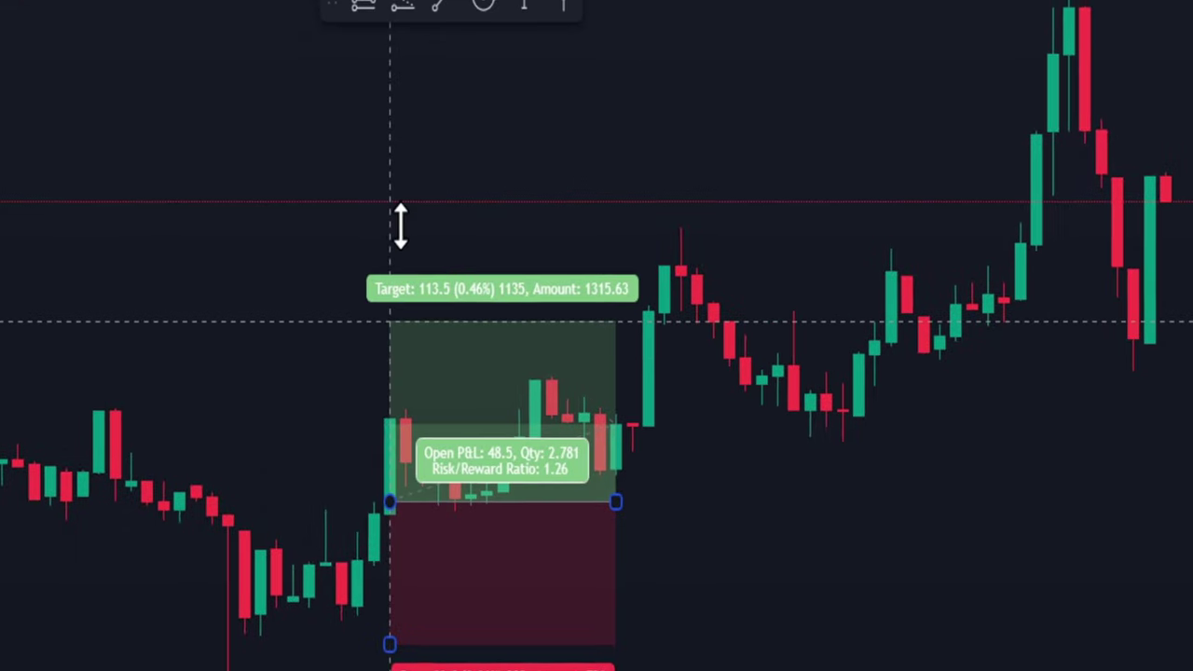
drag(400, 227, 420, 234)
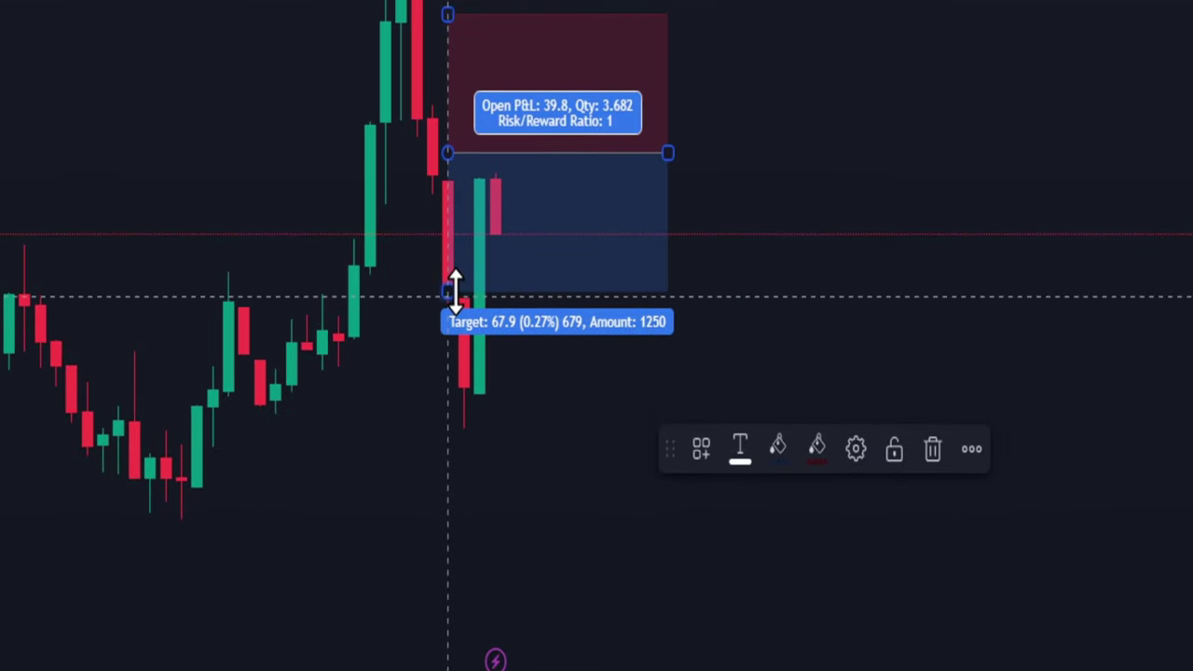
drag(453, 280, 448, 358)
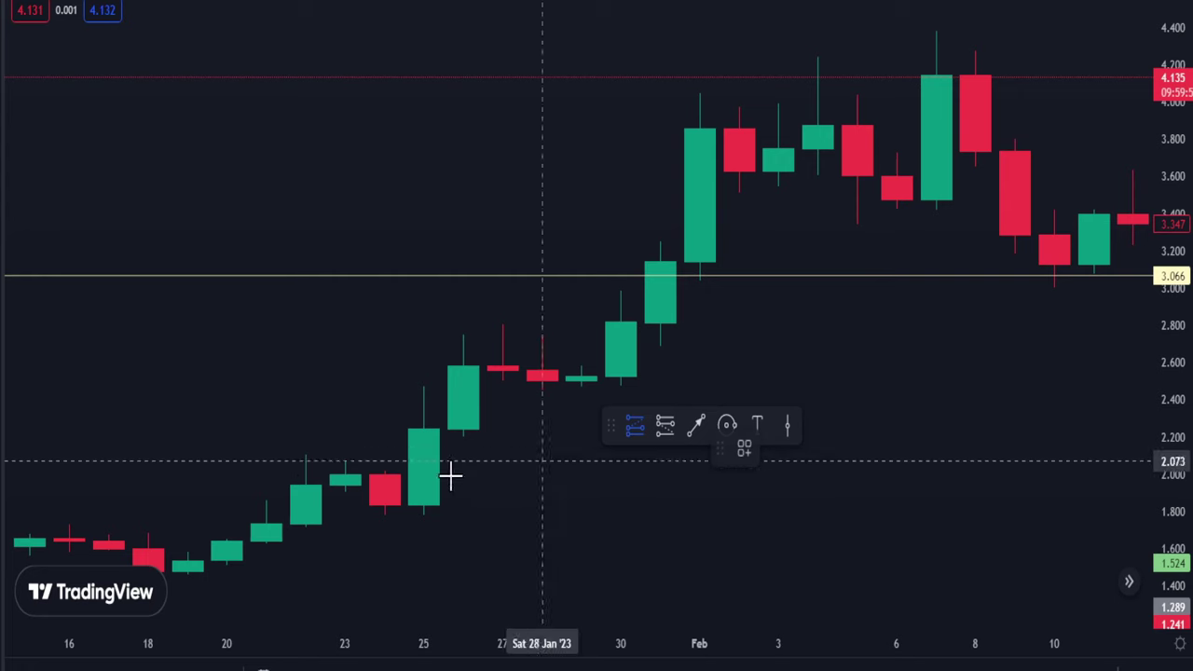
- Place a long position on the 25 January candle, tighten its stop close to the entry and raise its target
click(423, 481)
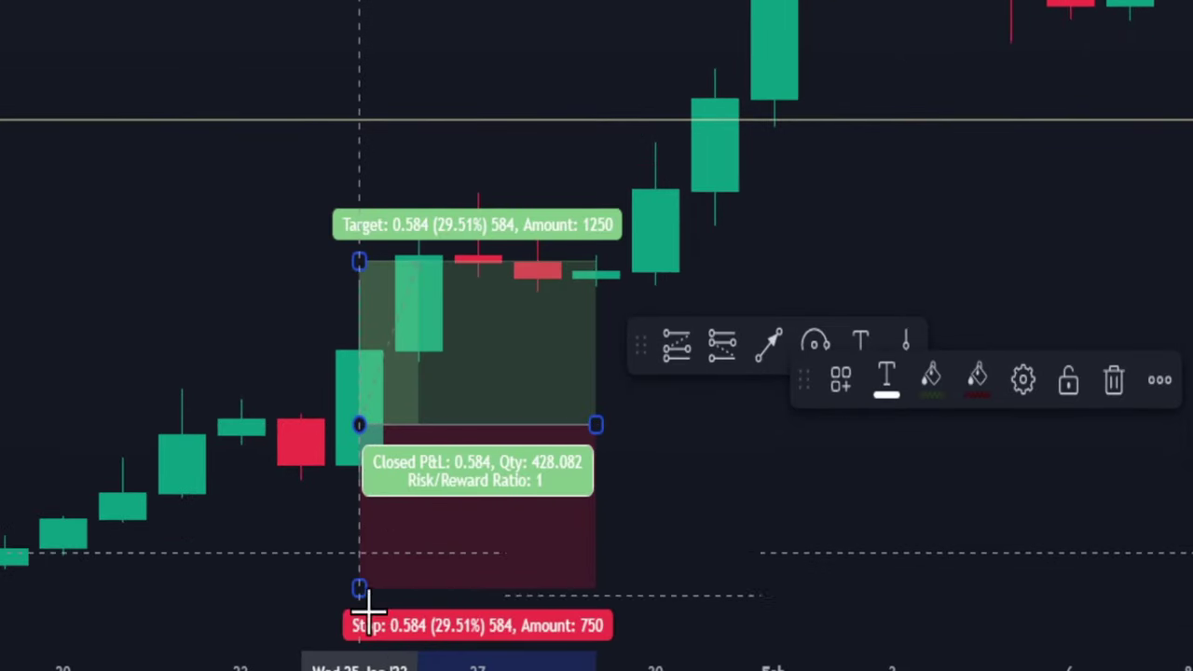
drag(359, 588, 360, 485)
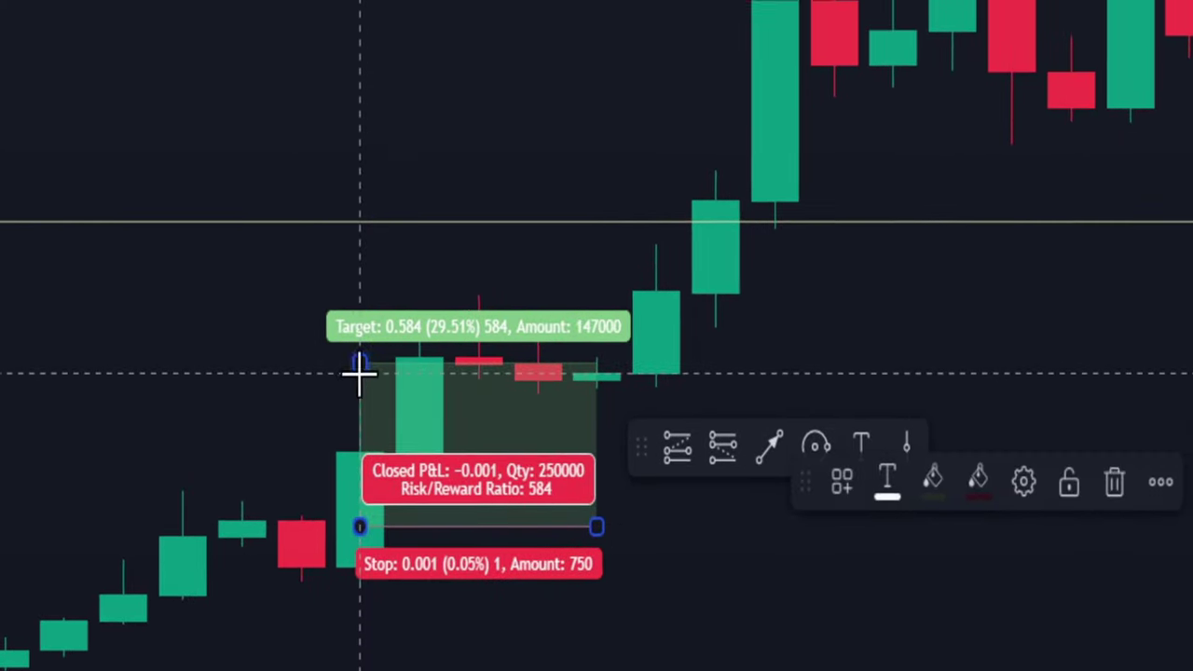
drag(363, 326, 398, 10)
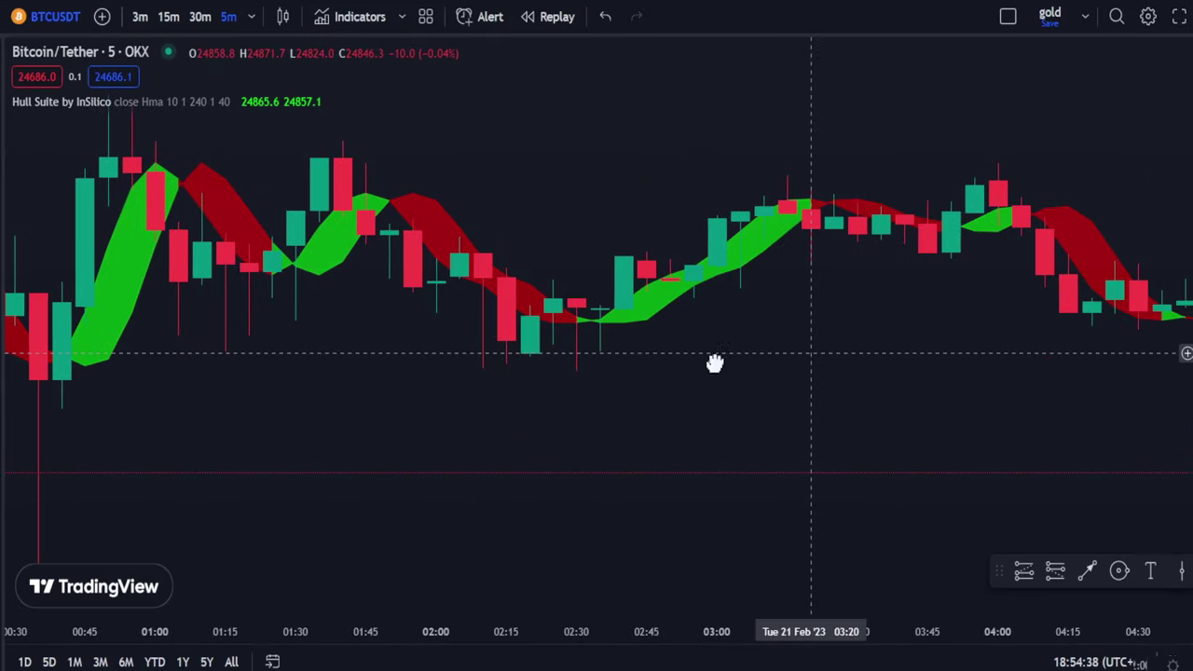
- Open the Hull Suite settings on the 5-minute BTCUSDT chart and move the dialog aside to uncover the band
drag(714, 360, 493, 354)
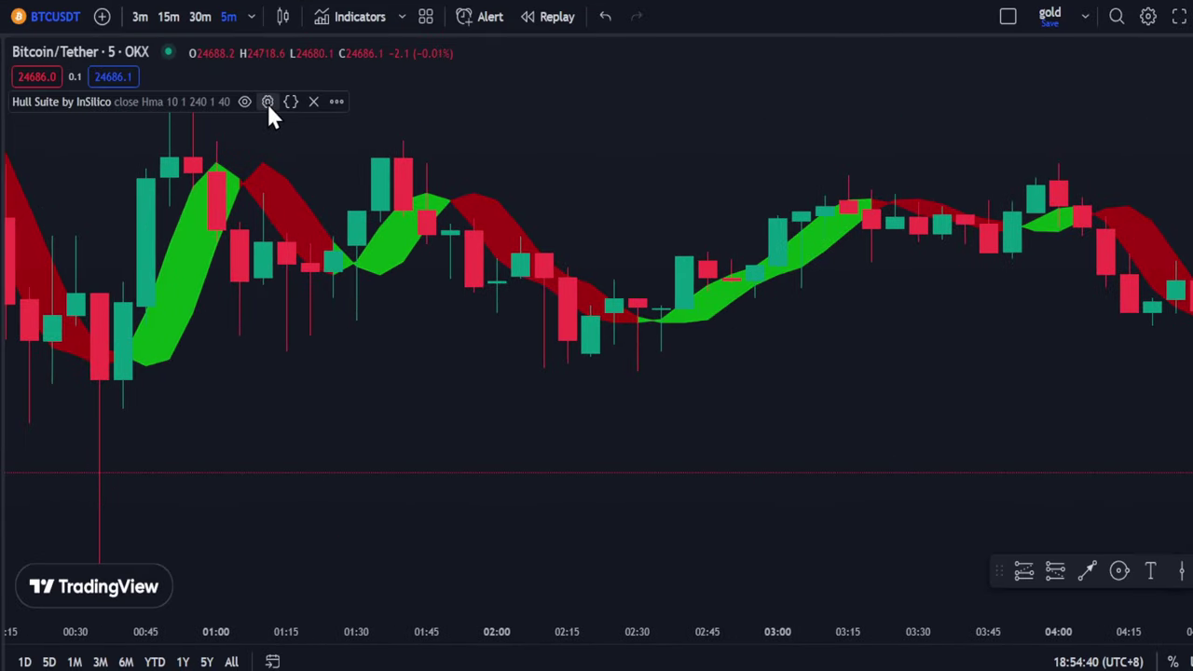
click(267, 103)
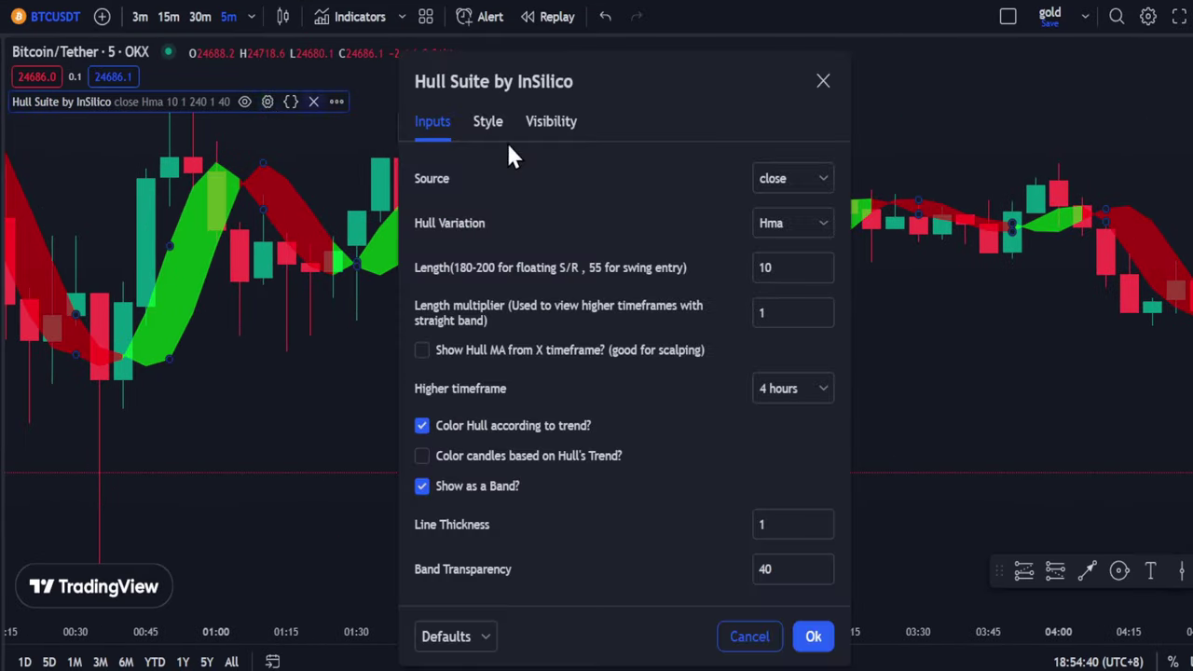
drag(607, 84, 229, 81)
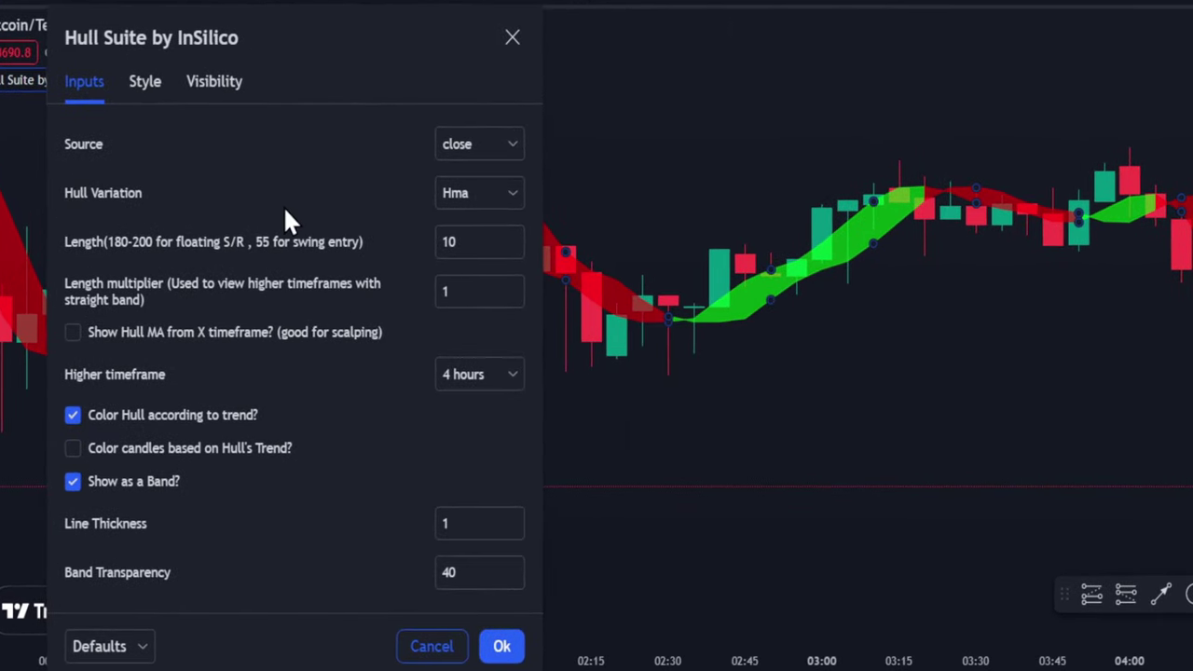
- Set the Hull variation to Thma to compare its band with the Hma one
click(480, 200)
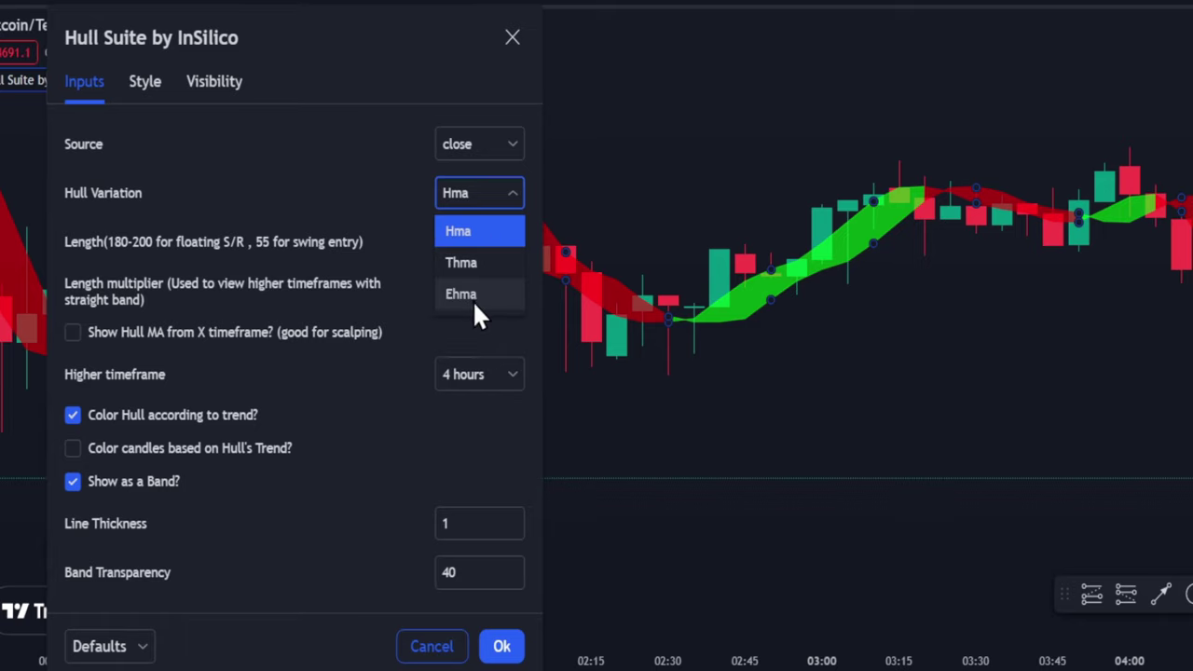
click(337, 169)
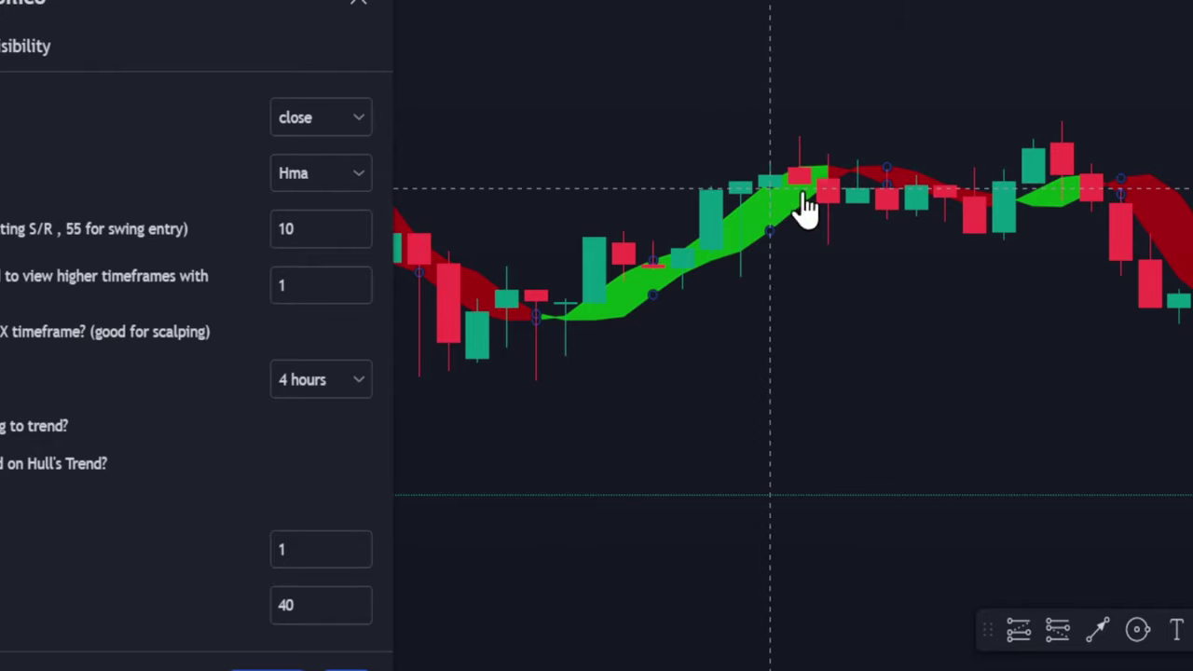
click(334, 172)
click(312, 250)
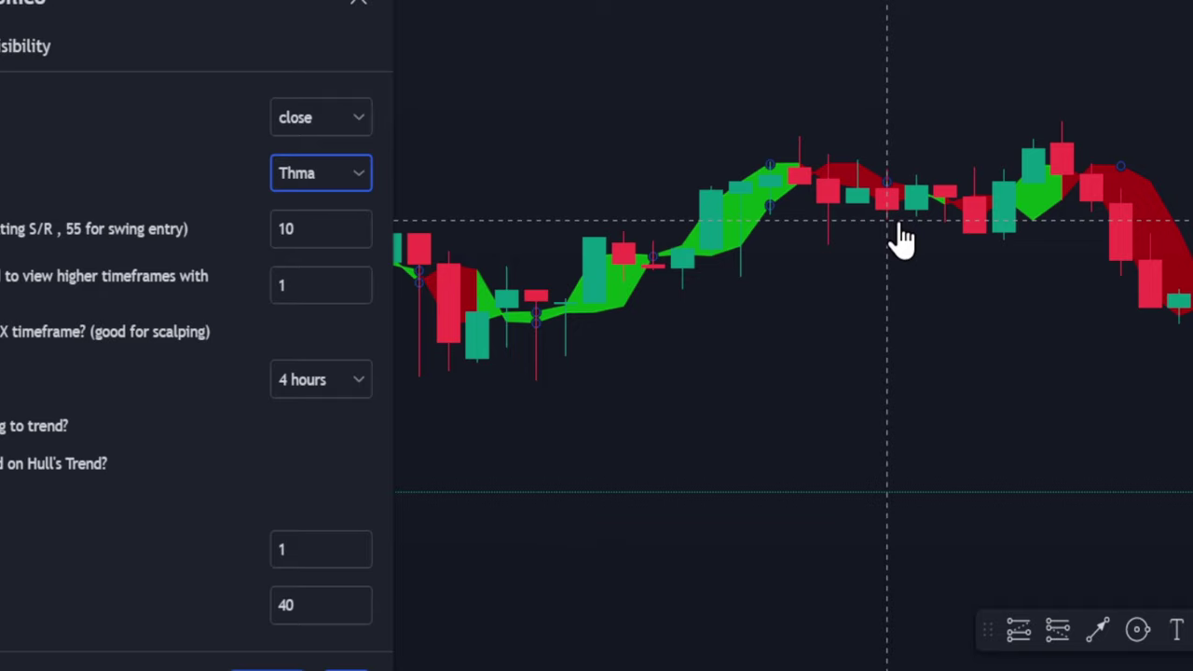
- Set the Hull variation to Ehma and the length to 55, and apply the settings
click(312, 179)
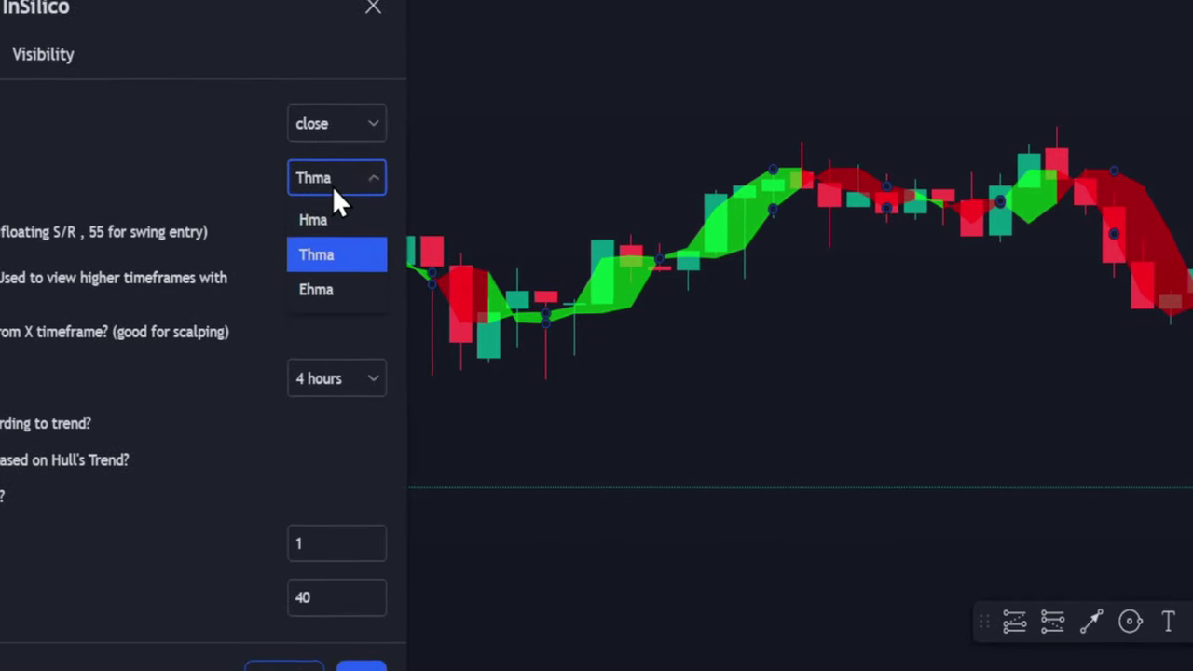
click(330, 294)
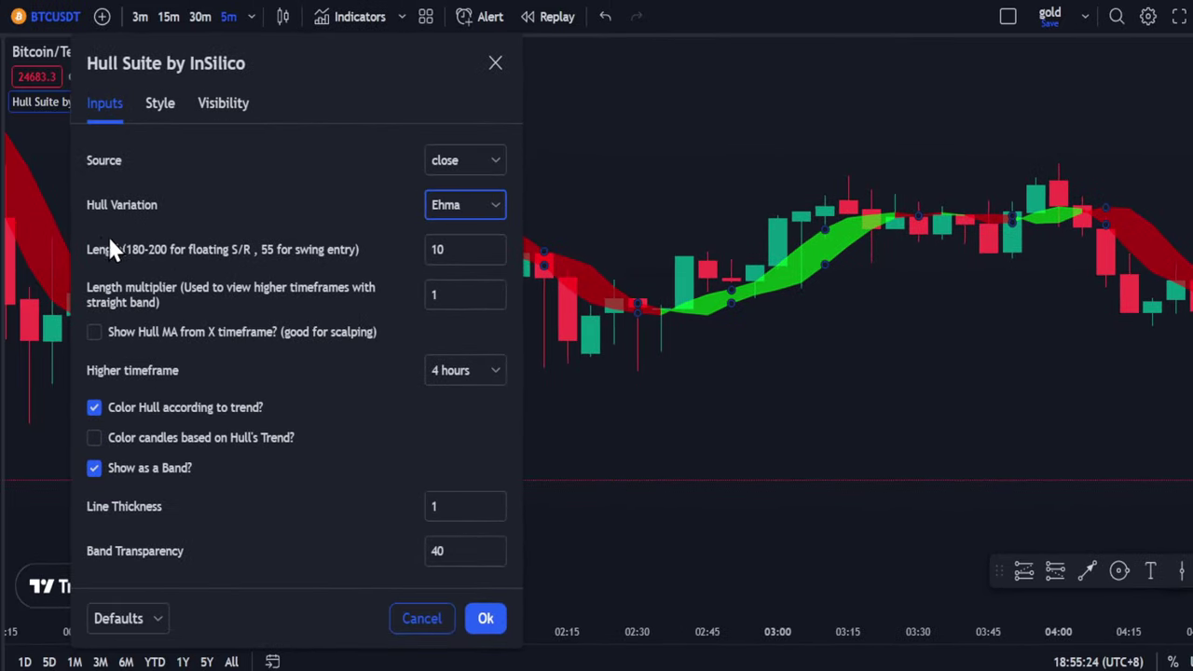
click(459, 250)
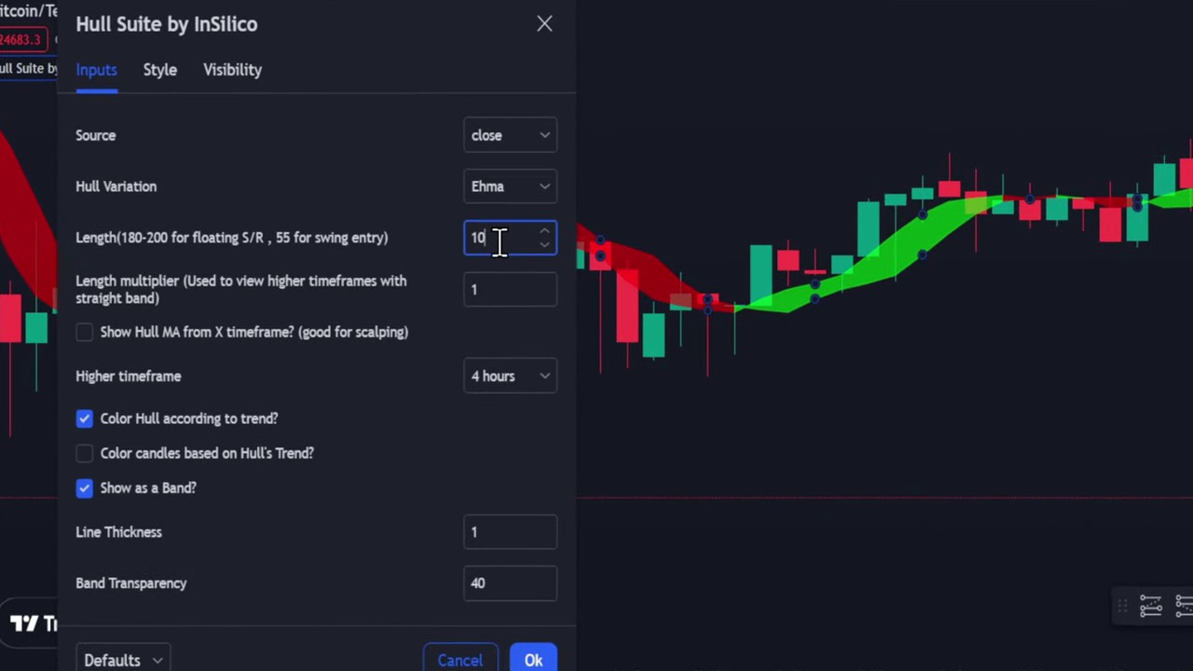
text(55)
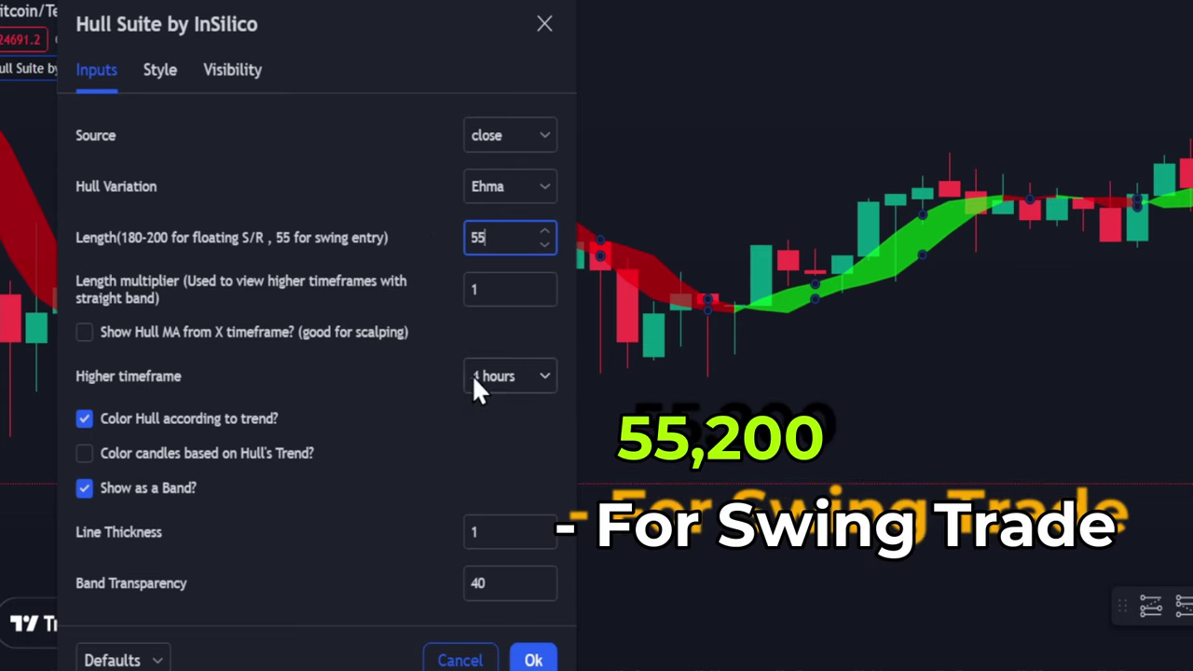
click(537, 660)
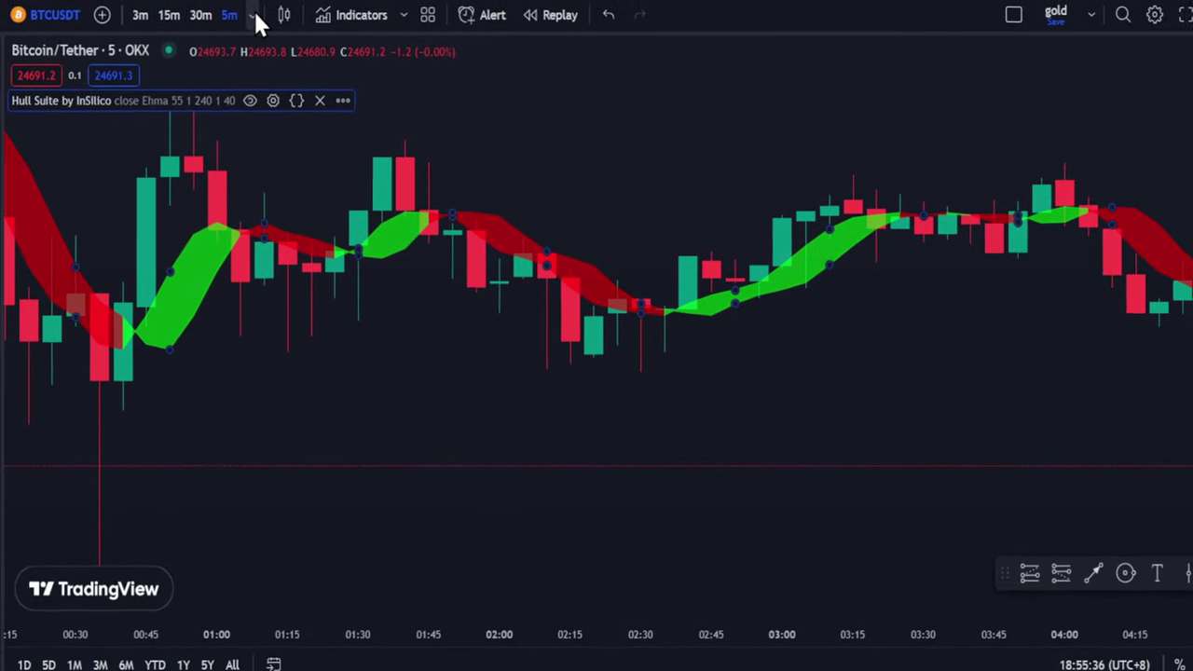
- Switch the BTCUSDT chart to the 4-hour interval to examine the Ehma band along the January rally
click(253, 11)
click(280, 368)
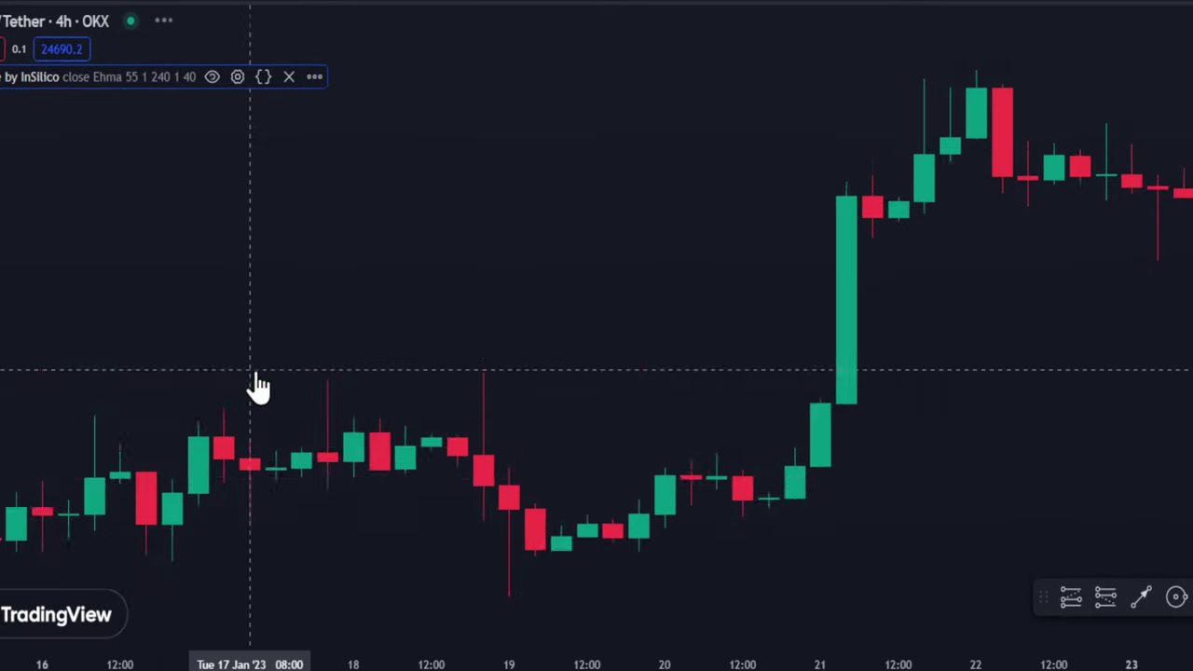
scroll(892, 355, down, 5)
drag(297, 250, 758, 211)
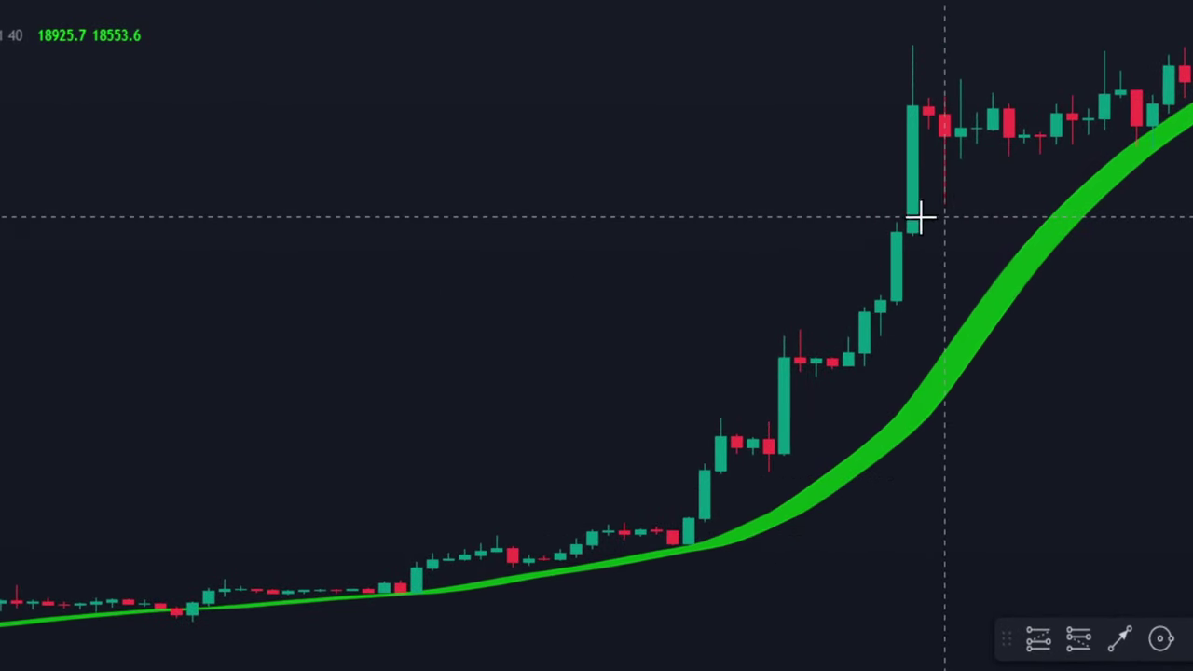
drag(919, 217, 602, 224)
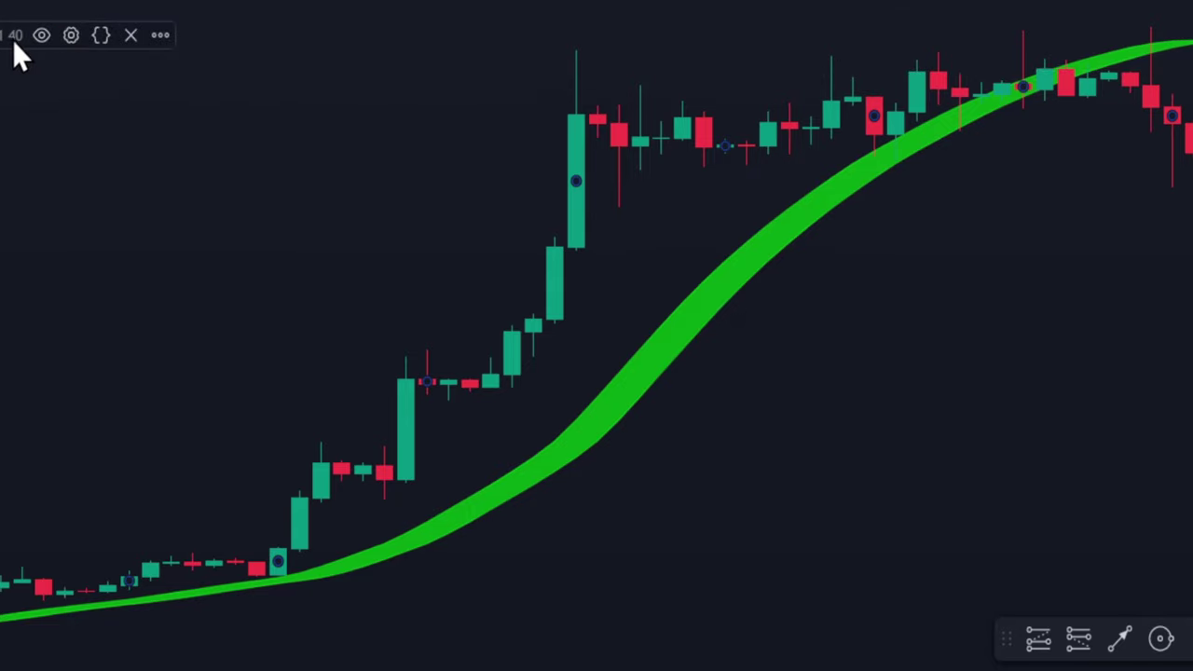
- Reopen the Hull Suite settings and set the Hull variation to Hma to compare its band on the 4-hour chart
click(71, 38)
drag(595, 11, 132, 2)
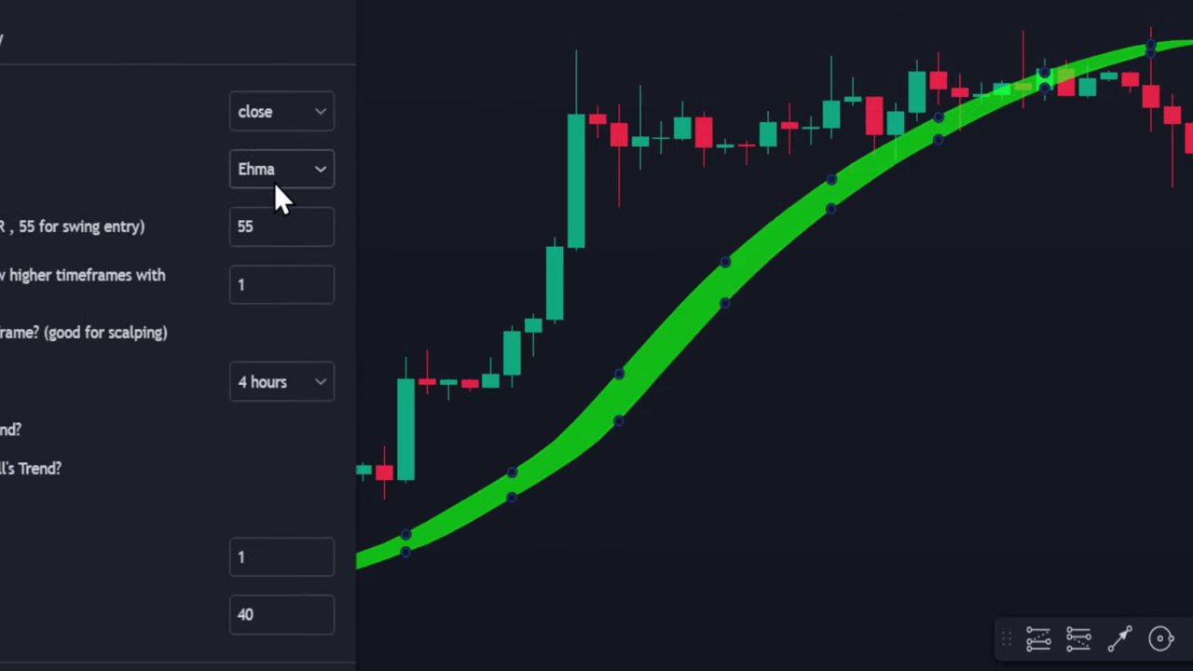
click(273, 179)
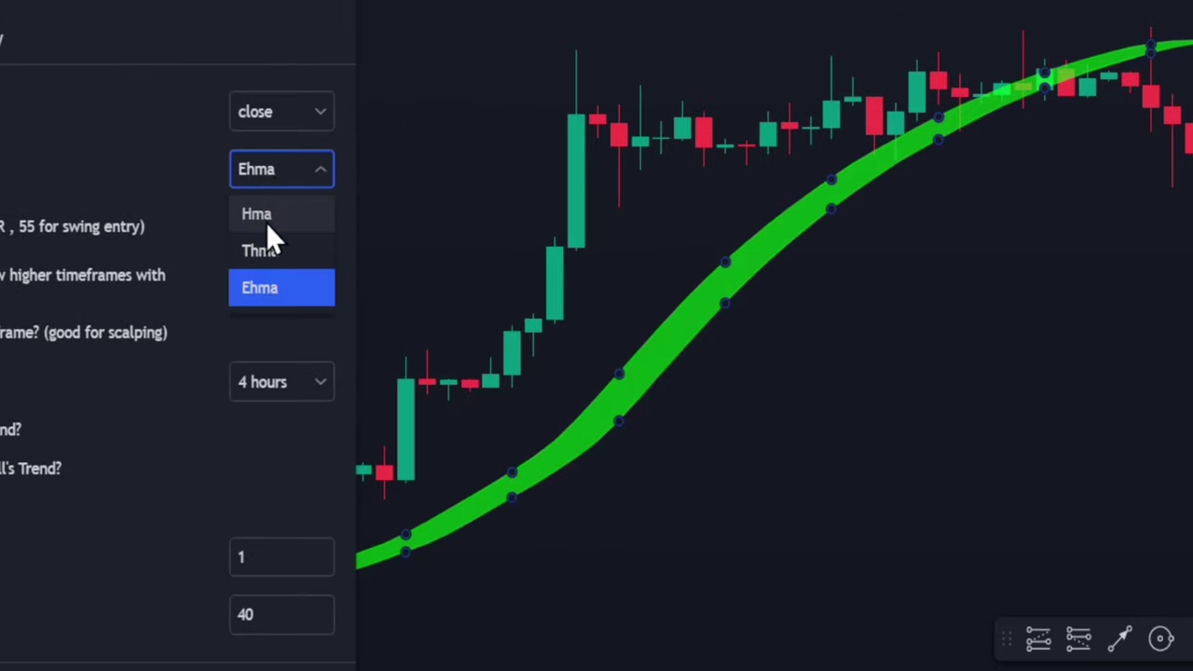
click(266, 219)
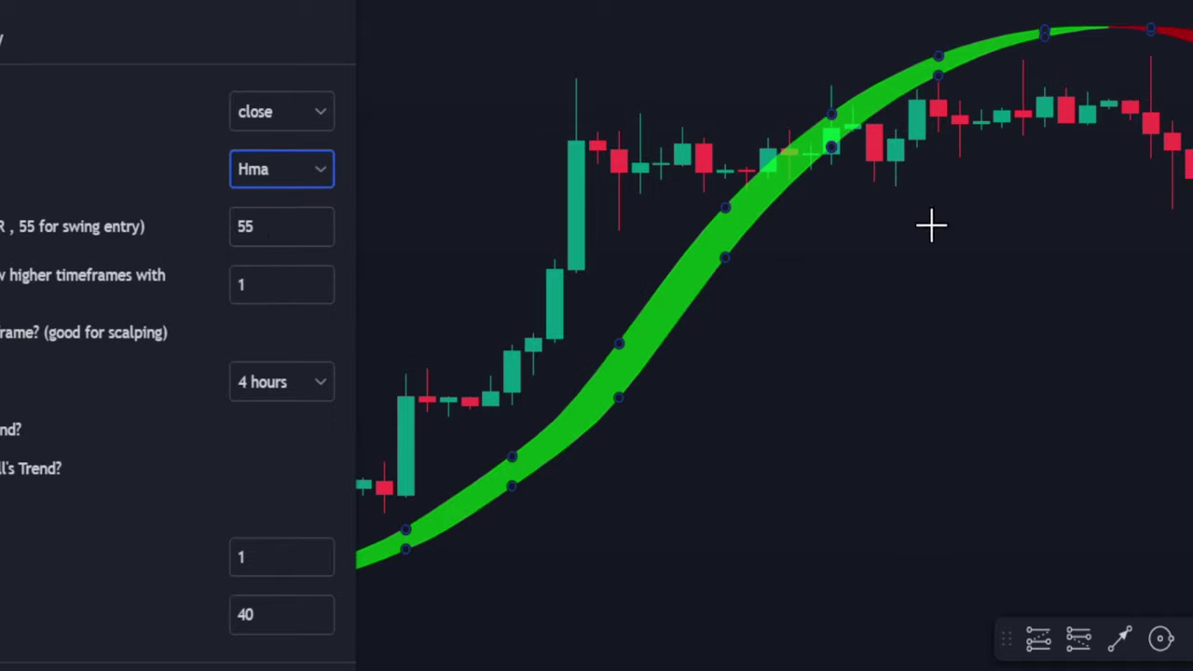
drag(839, 272, 649, 263)
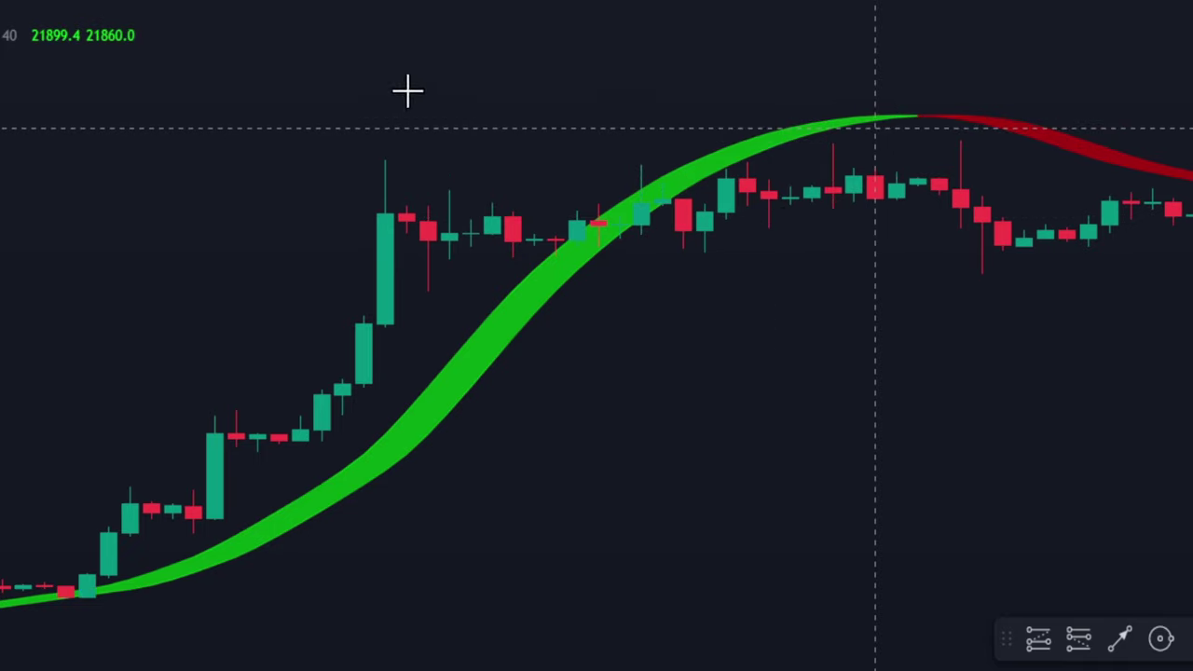
- Set the Hull variation back to Ehma and turn on coloring candles based on Hull's trend
click(65, 35)
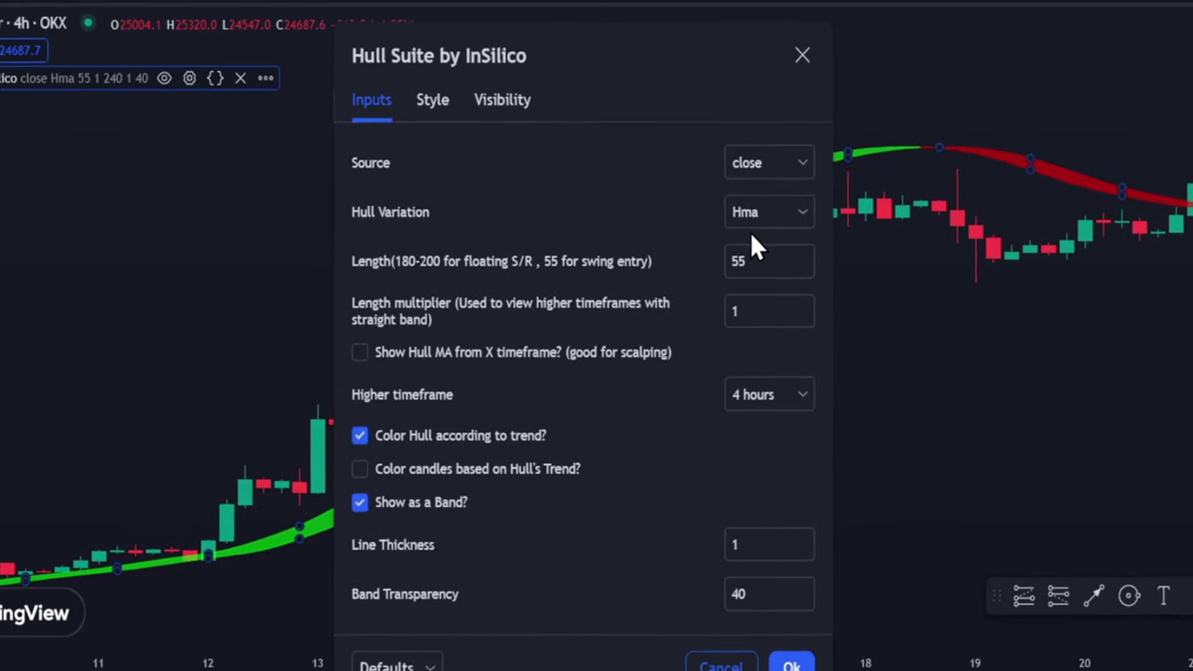
drag(708, 90, 504, 84)
click(583, 221)
click(548, 302)
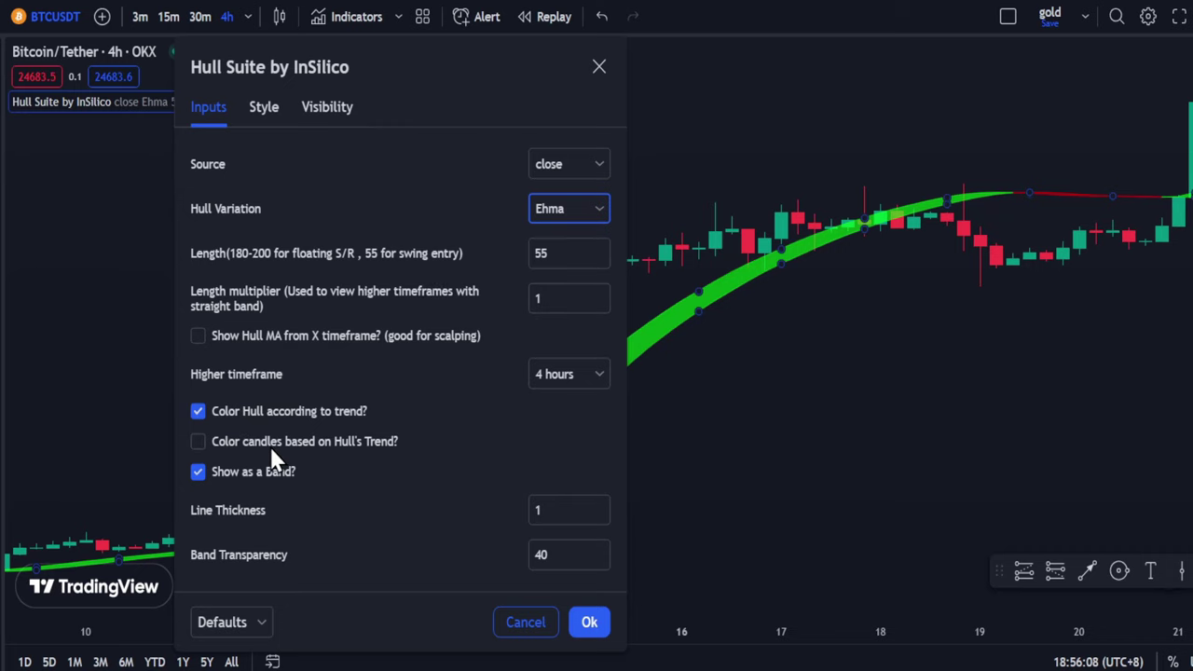
click(234, 456)
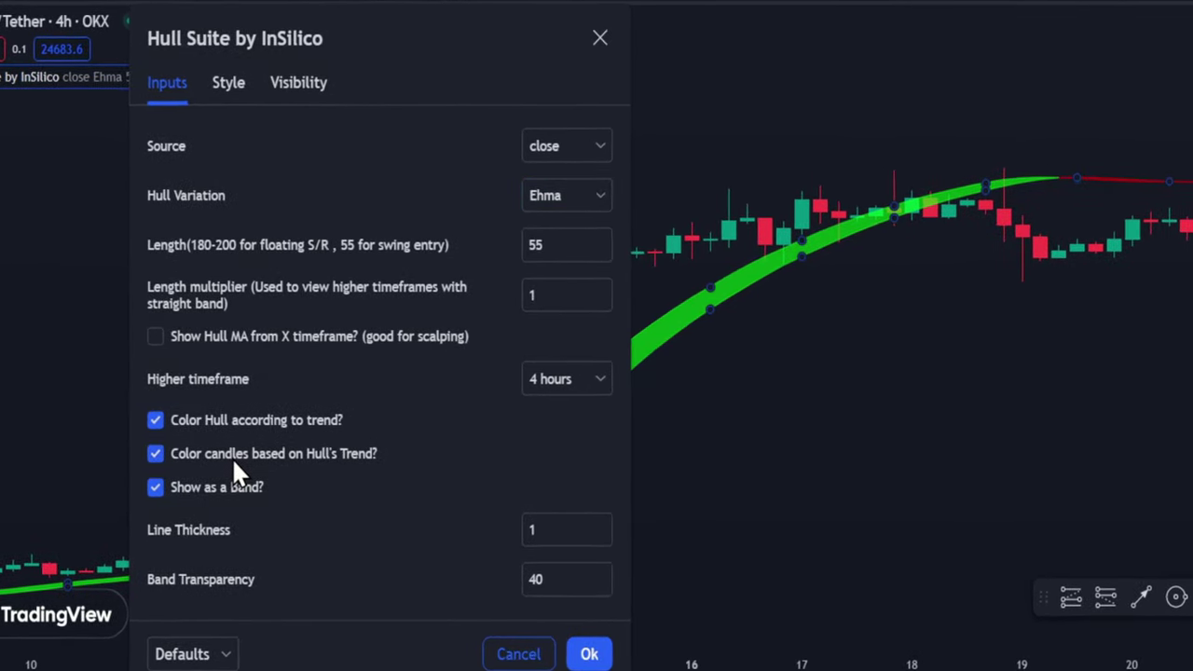
- Turn off coloring candles based on Hull's trend in the Hull Suite inputs and apply the settings
drag(413, 37, 115, 32)
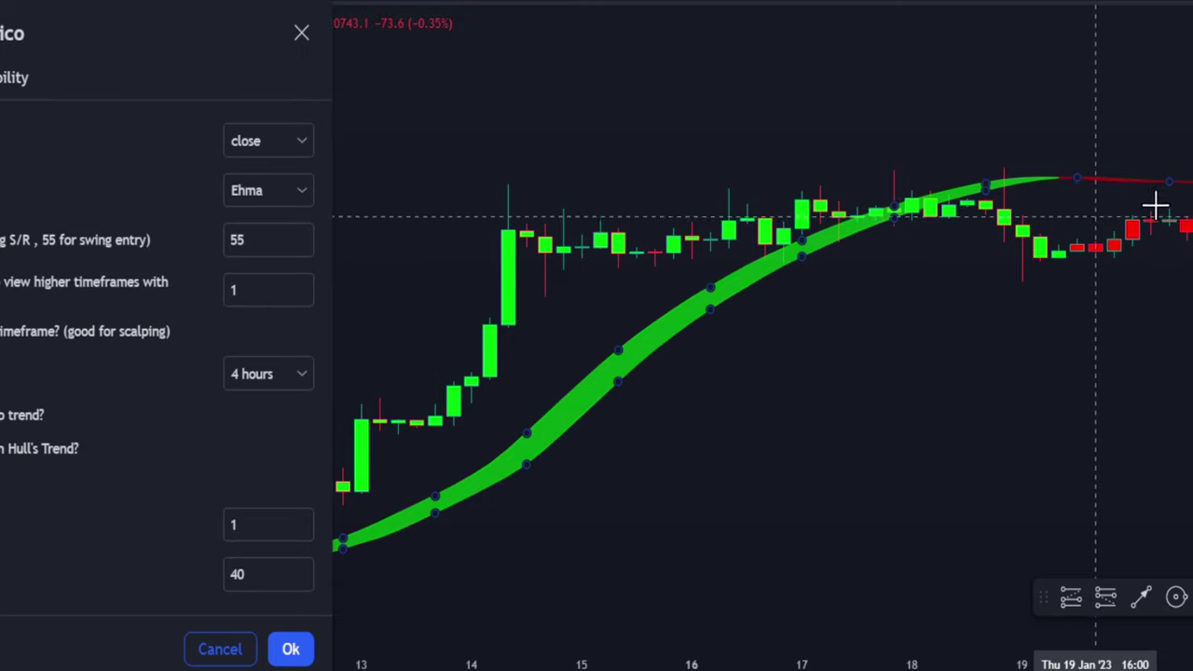
drag(71, 36, 498, 28)
click(354, 444)
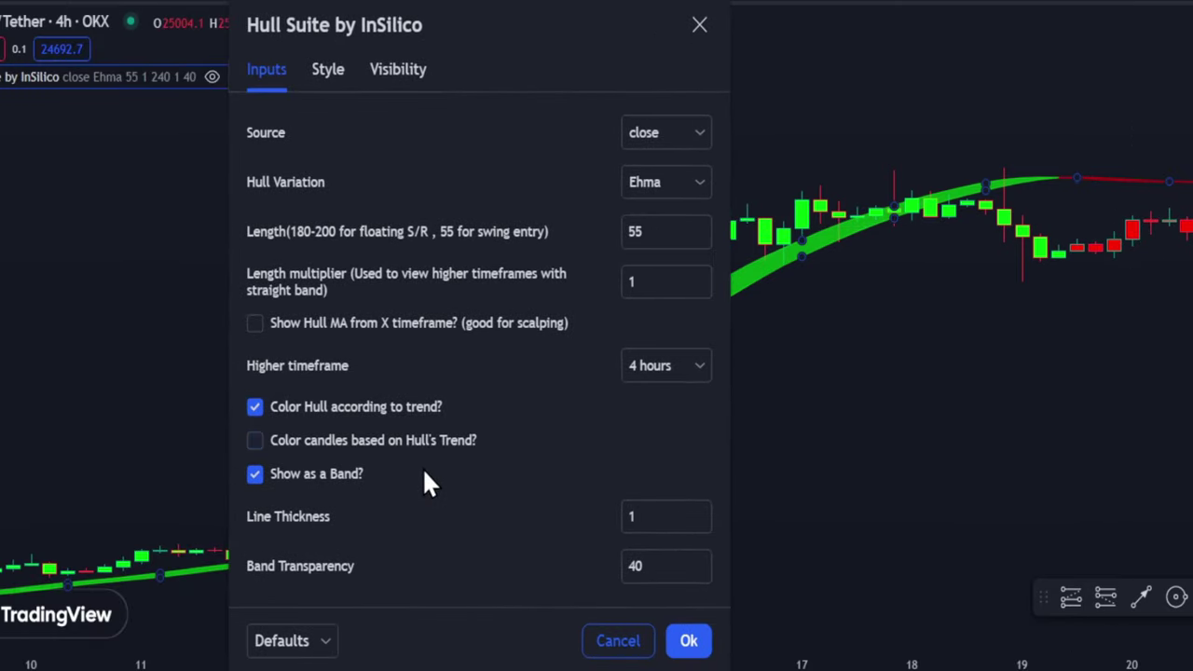
double_click(700, 512)
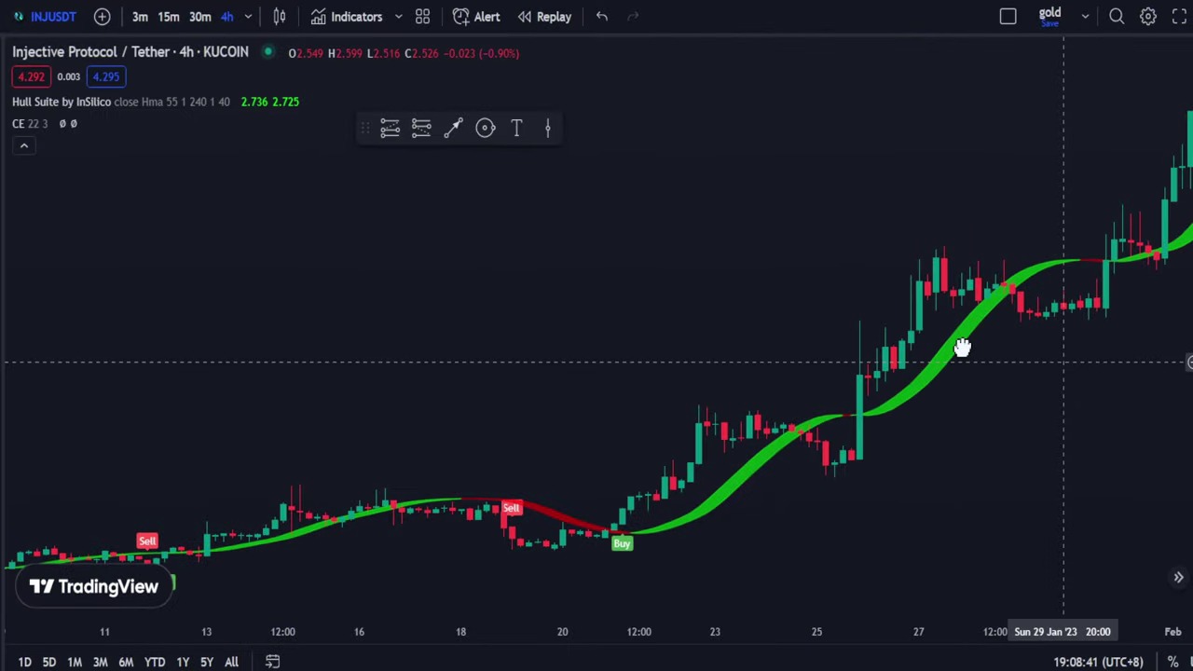
drag(960, 346, 671, 315)
scroll(692, 304, up, 6)
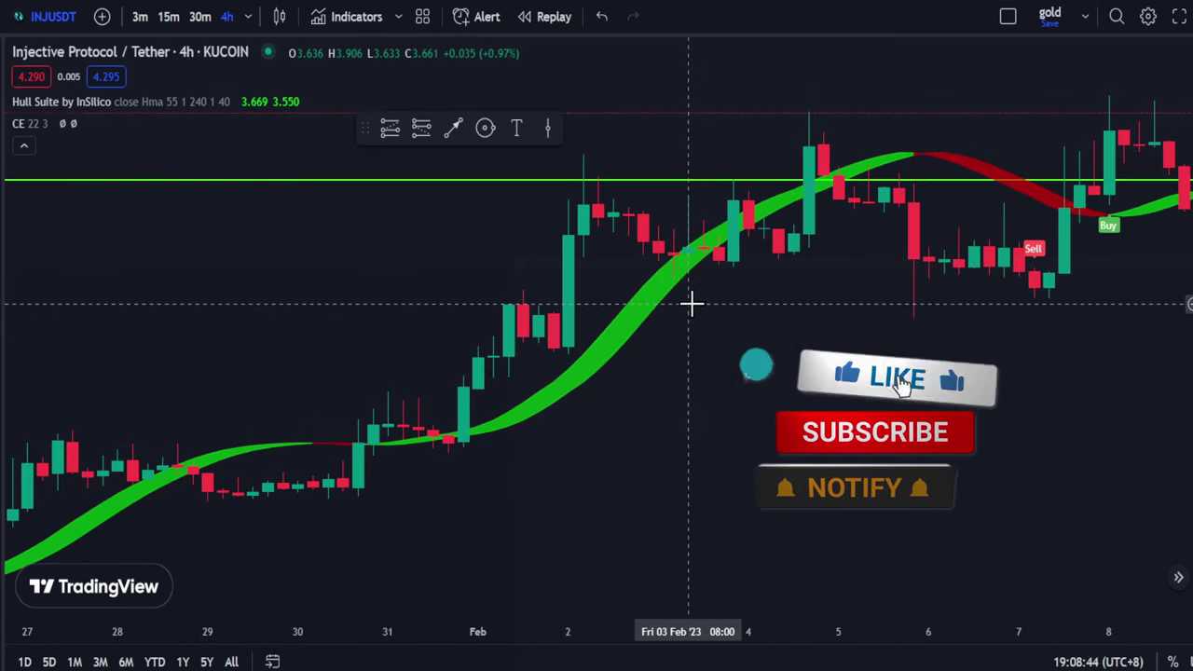
click(278, 16)
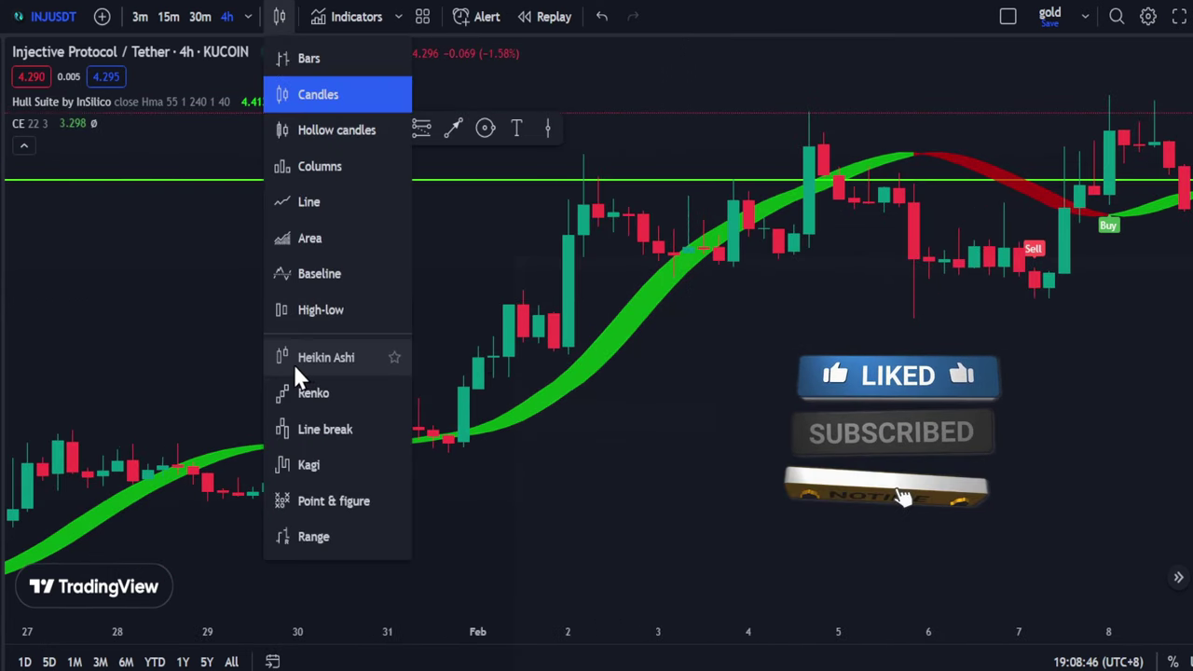
click(653, 405)
drag(650, 405, 988, 297)
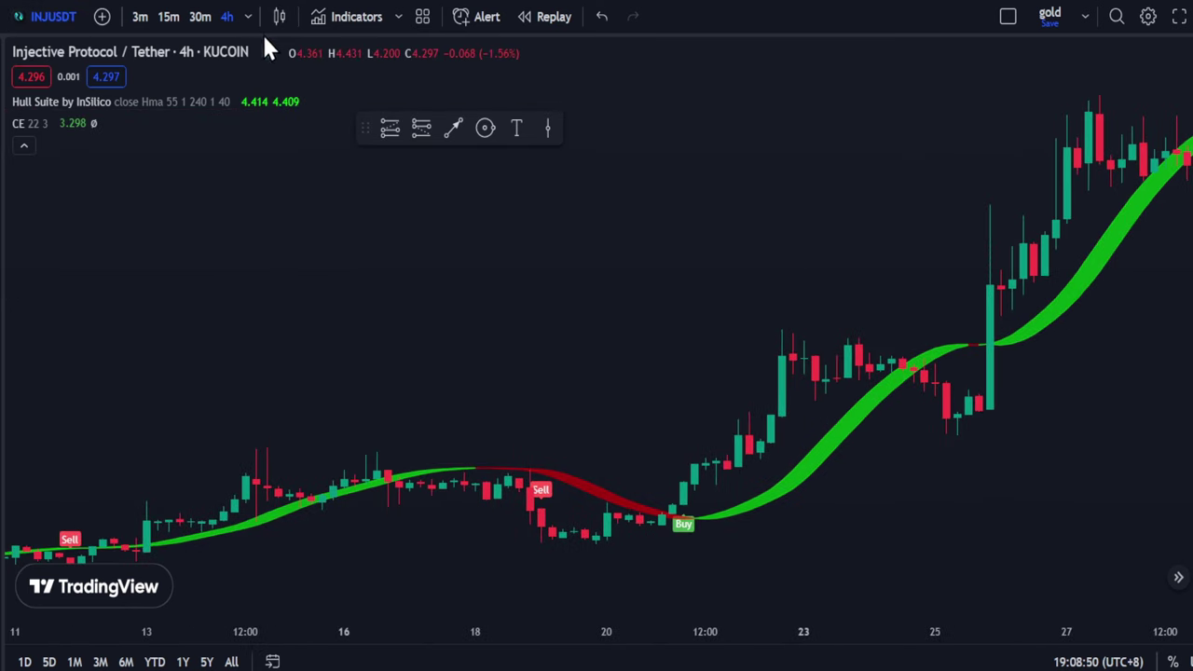
- Review the input settings of the Hull Suite and CE indicators on the INJUSDT 4-hour chart
click(267, 102)
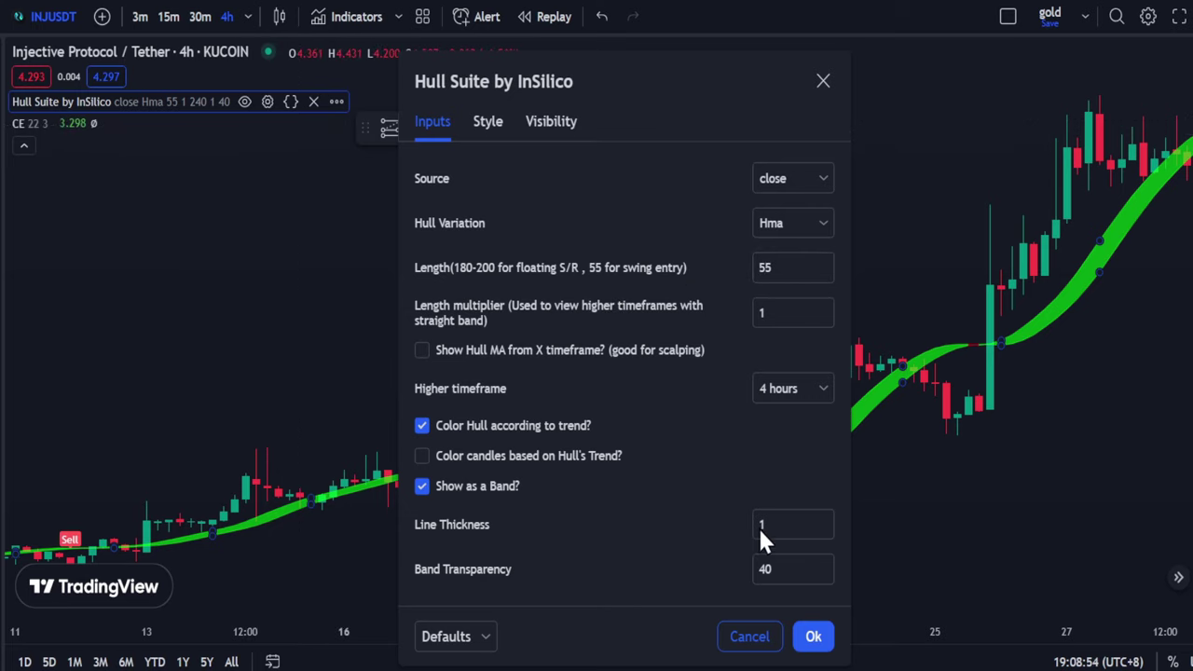
click(814, 643)
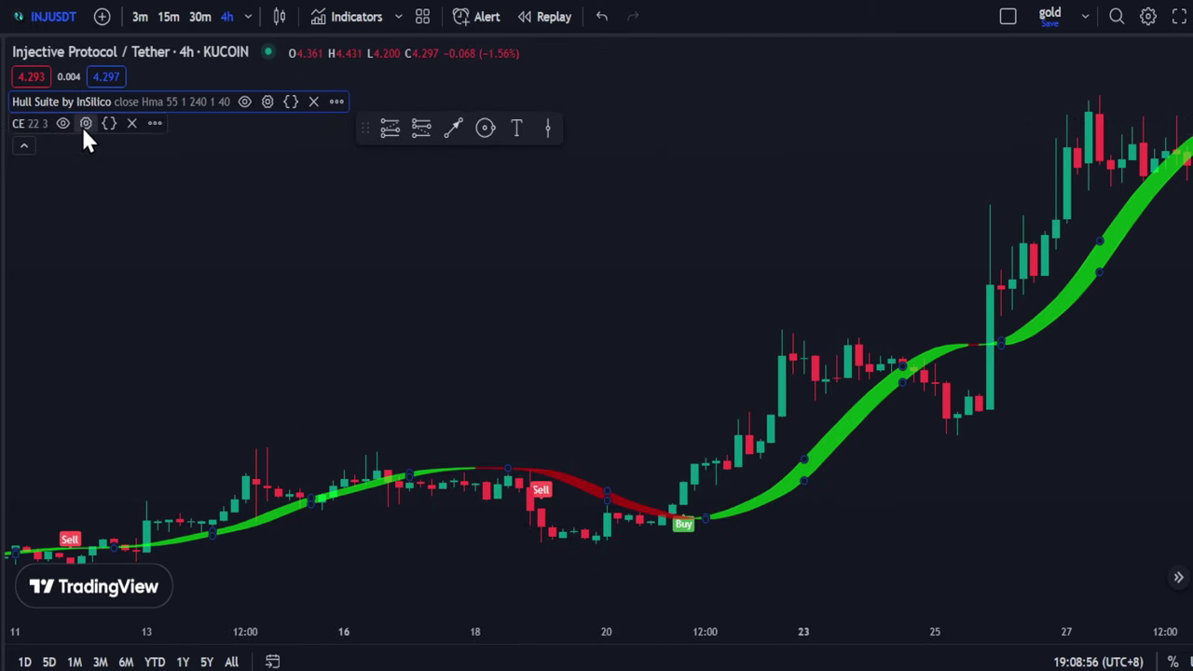
click(85, 124)
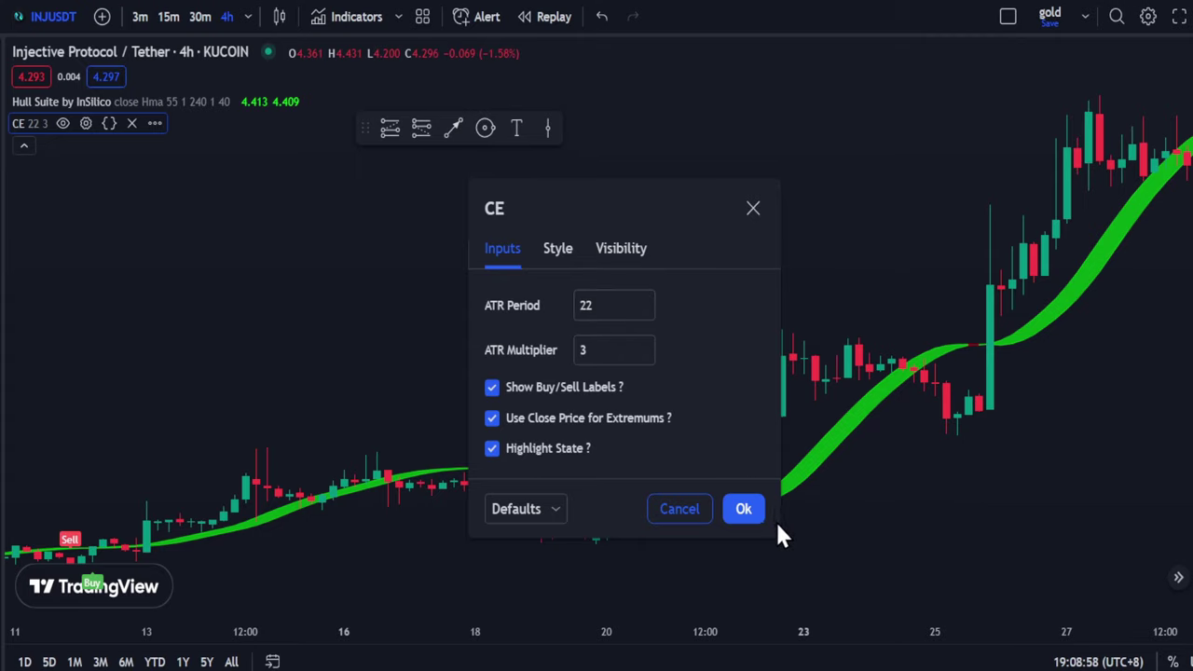
click(745, 510)
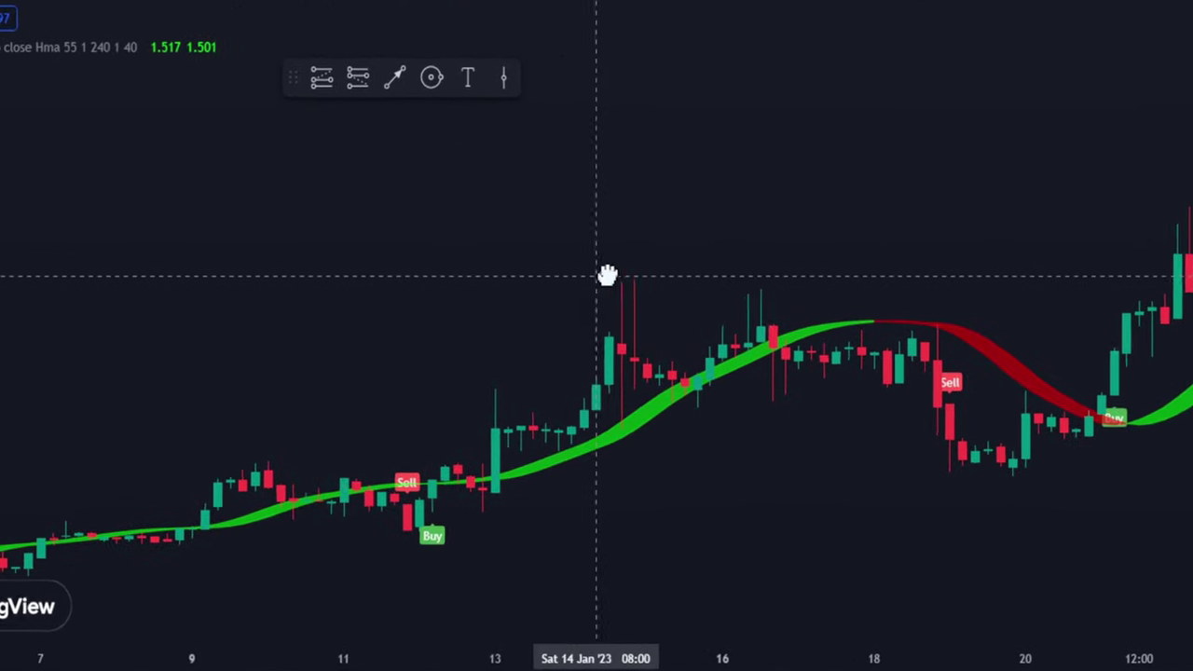
- Add a yellow text note reading 5 in the empty area above the mid-January candles
scroll(1091, 443, down, 2)
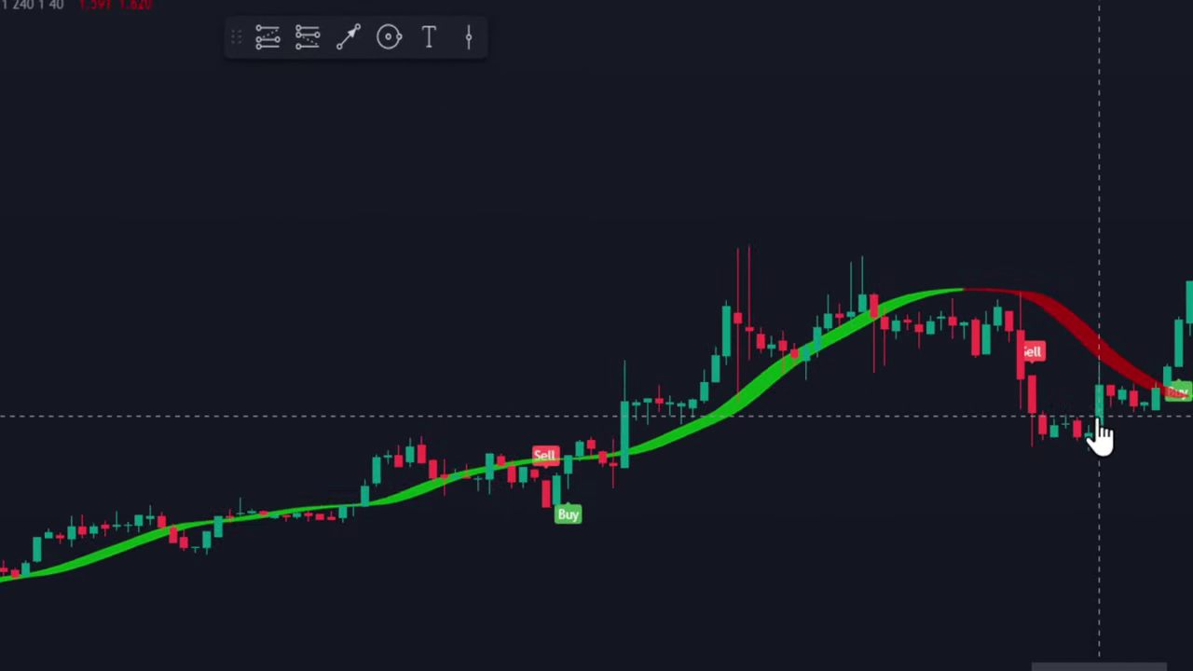
scroll(550, 492, down, 2)
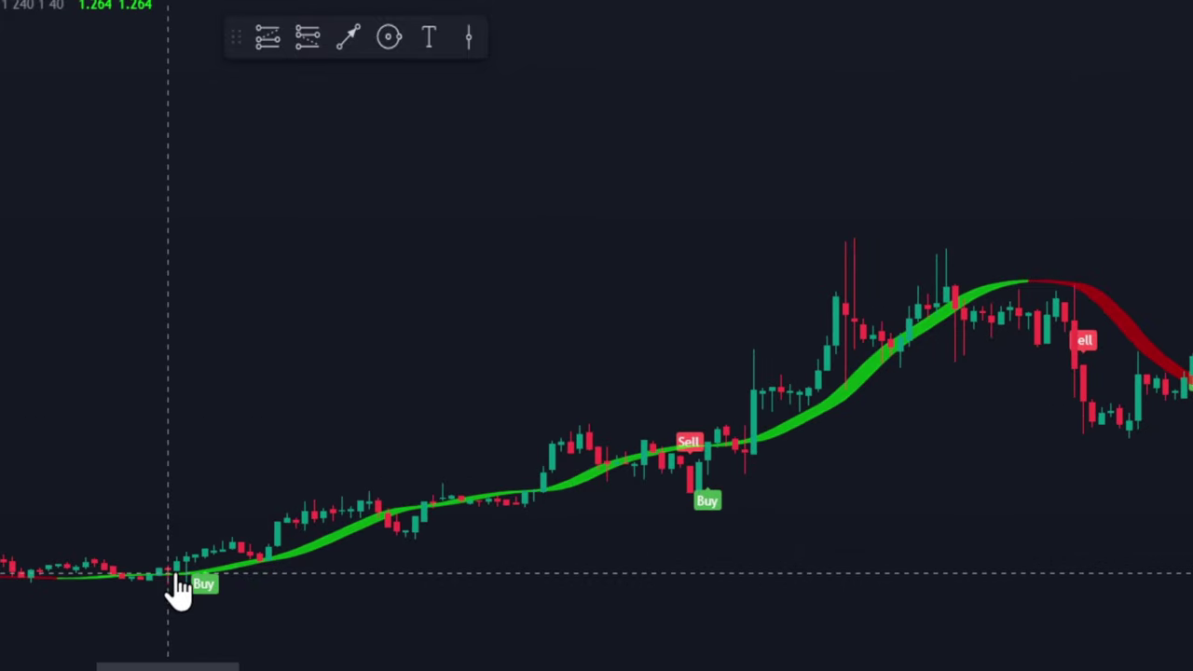
click(370, 36)
click(615, 250)
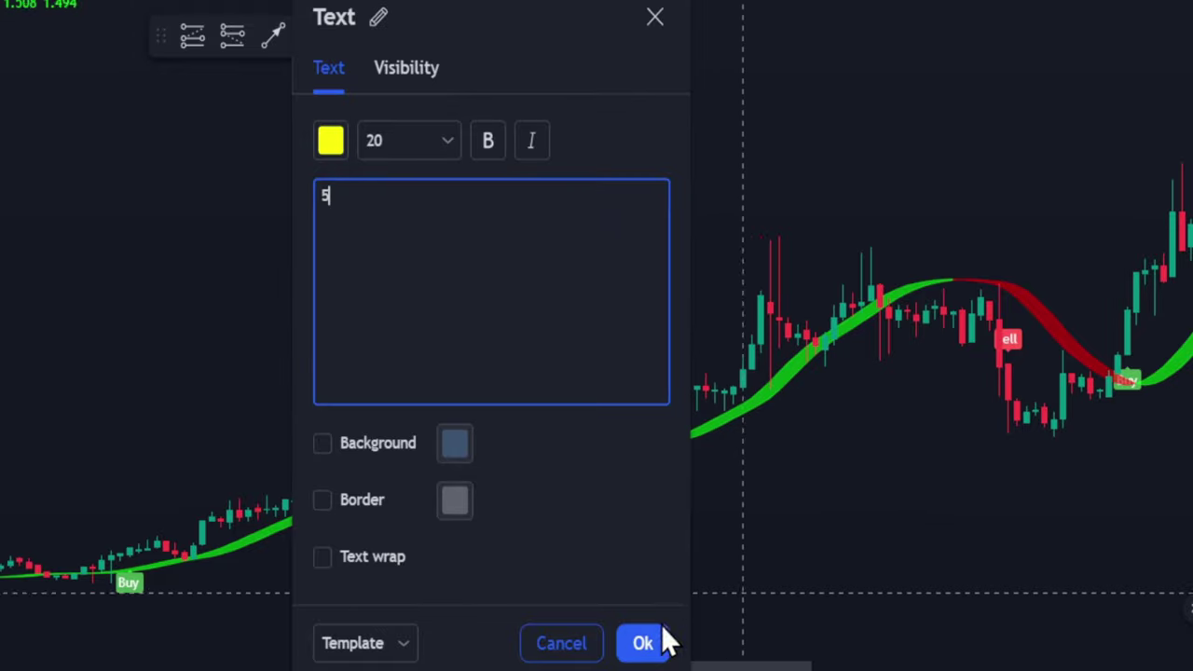
click(662, 630)
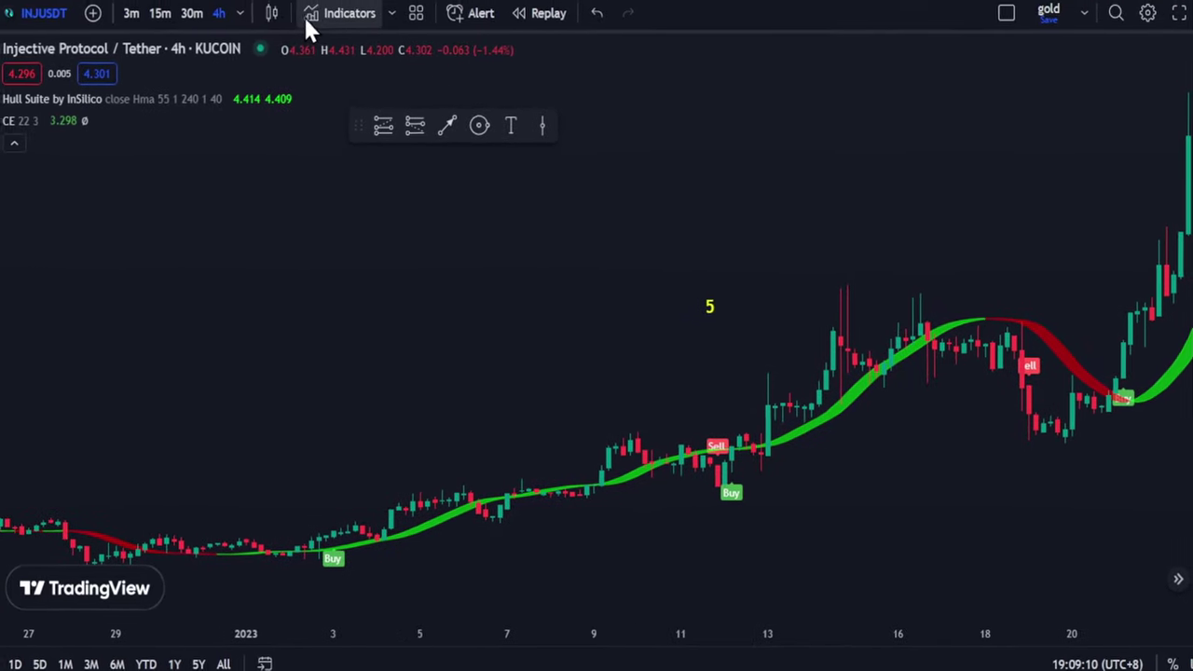
- Switch the INJUSDT chart to Heikin Ashi and add a text note reading 3 near the 5 note
click(269, 12)
click(300, 359)
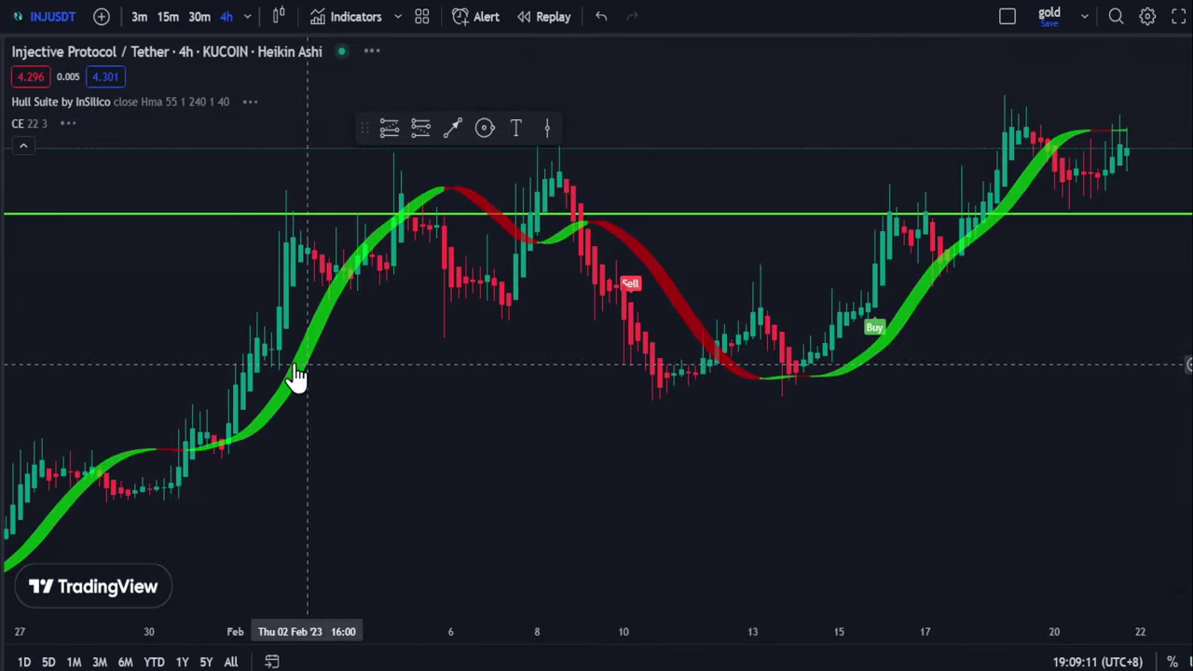
scroll(162, 328, down, 3)
drag(115, 329, 940, 257)
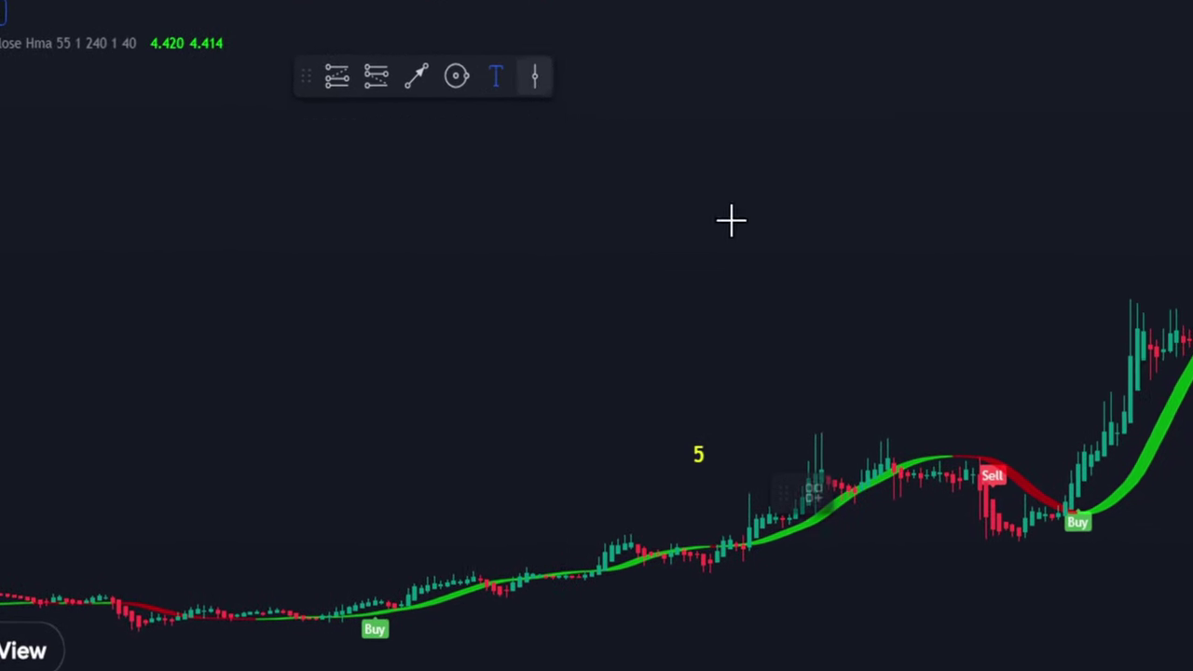
click(858, 345)
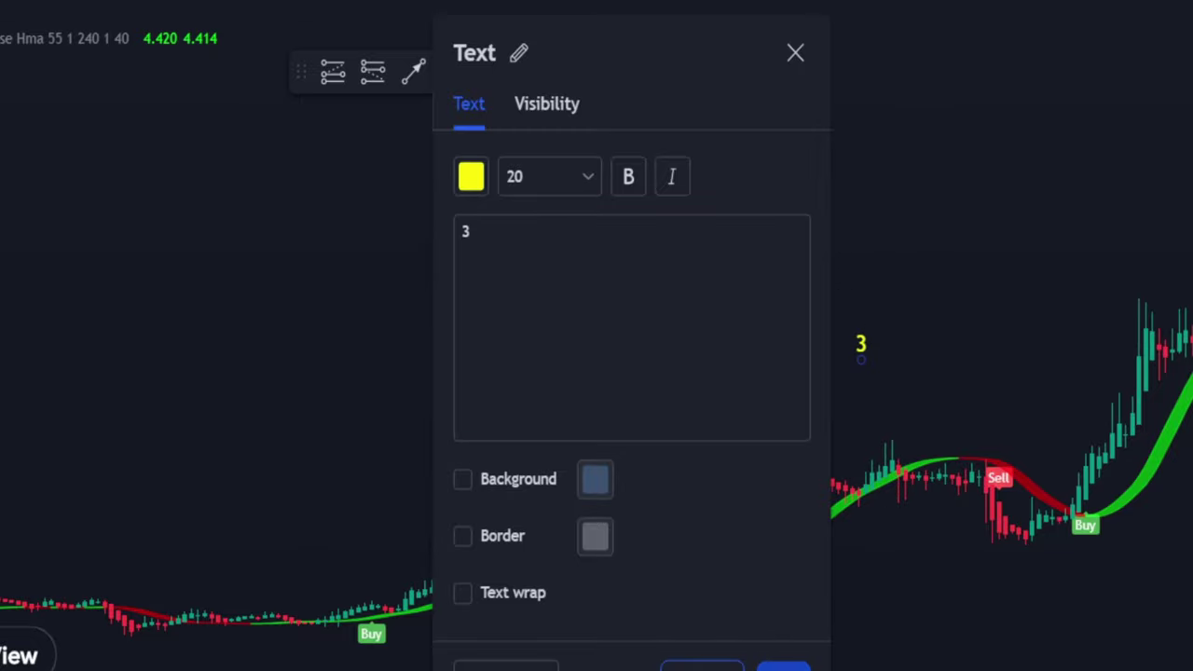
click(783, 668)
- Place a long position at the Buy signal after the January Sell, raising its target and tightening its stop
mouse_move(933, 241)
mouse_down()
mouse_move(621, 266)
mouse_move(535, 260)
mouse_move(309, 65)
mouse_up()
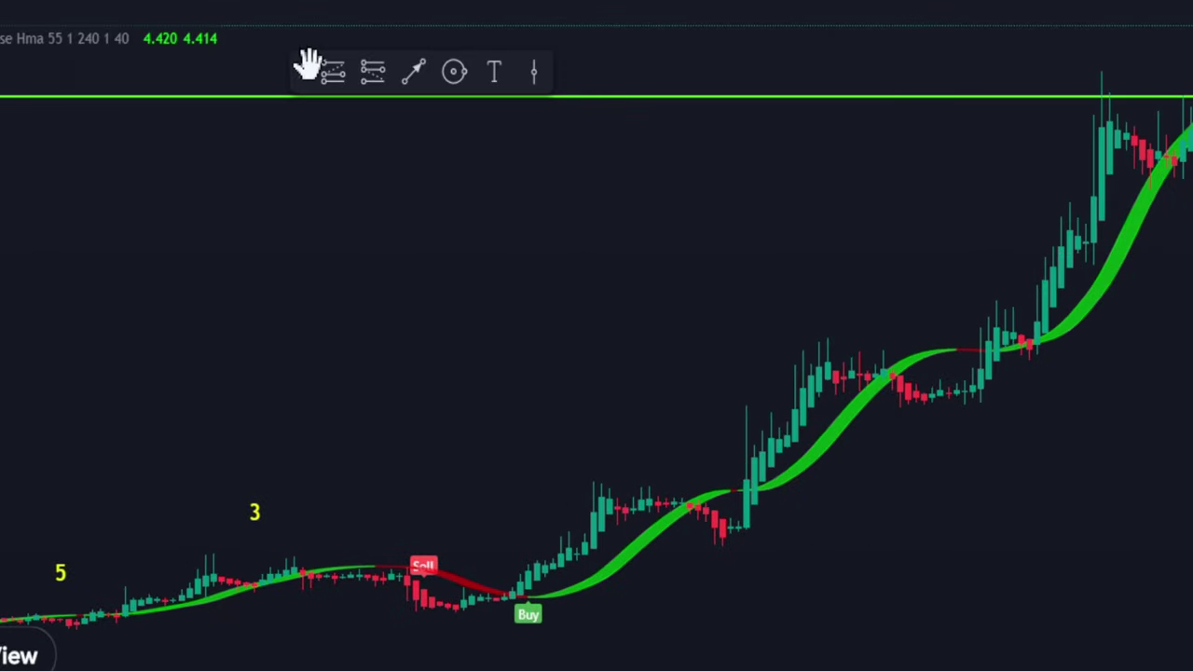
click(528, 591)
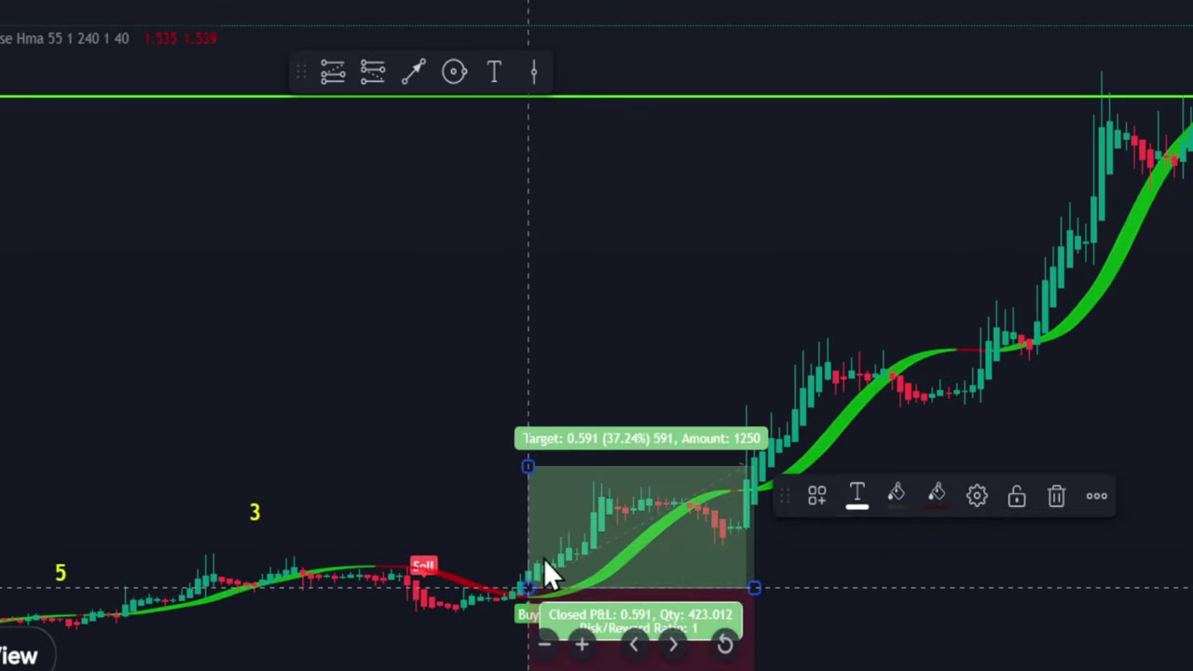
drag(528, 466, 549, 379)
drag(1031, 575, 1017, 581)
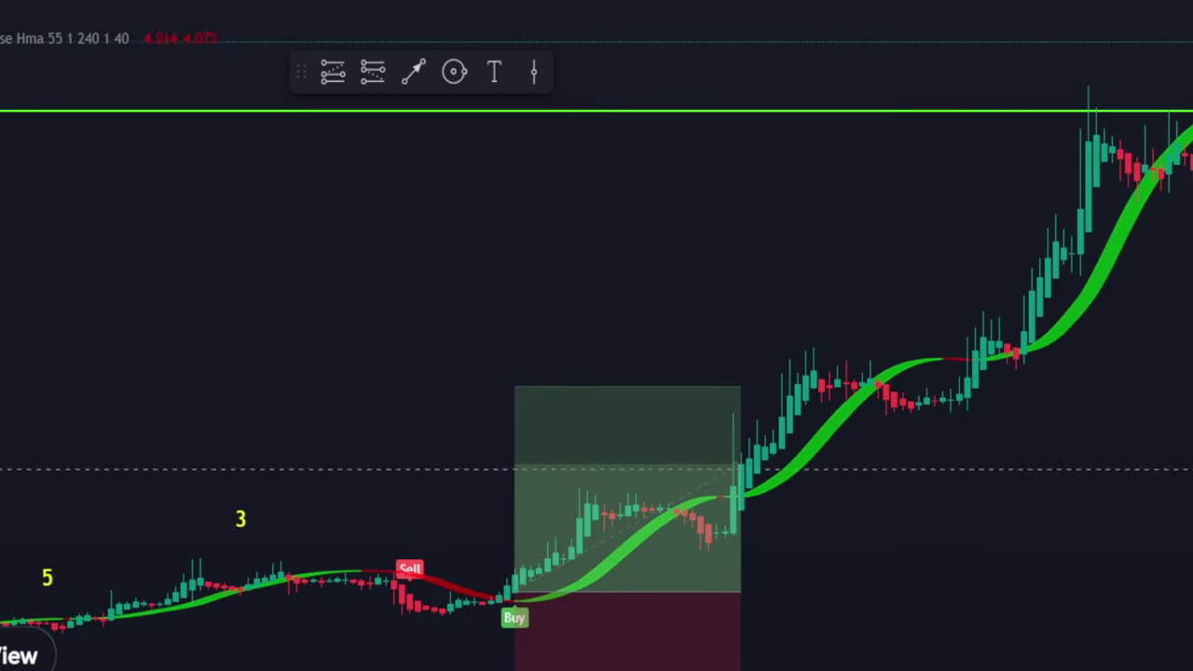
click(567, 653)
drag(514, 654, 515, 569)
- Place a long position at the 15 February Buy signal with a stop of about 4.19%, and return the chart to Candles
drag(1119, 333, 357, 282)
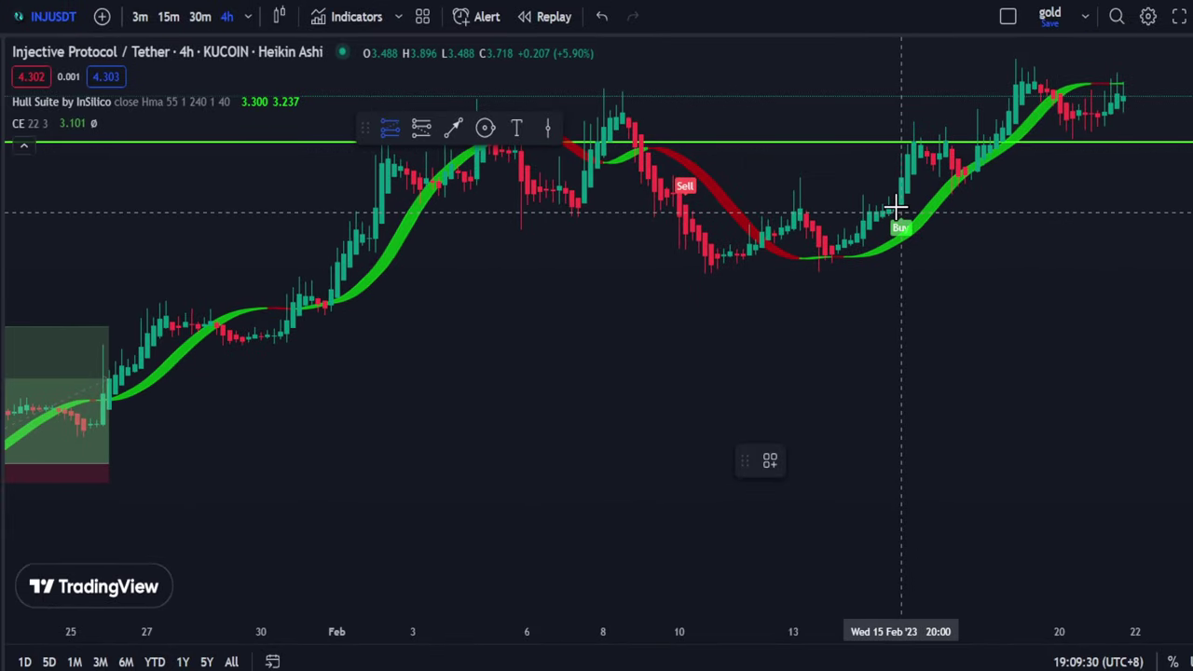
click(895, 205)
drag(895, 289, 903, 235)
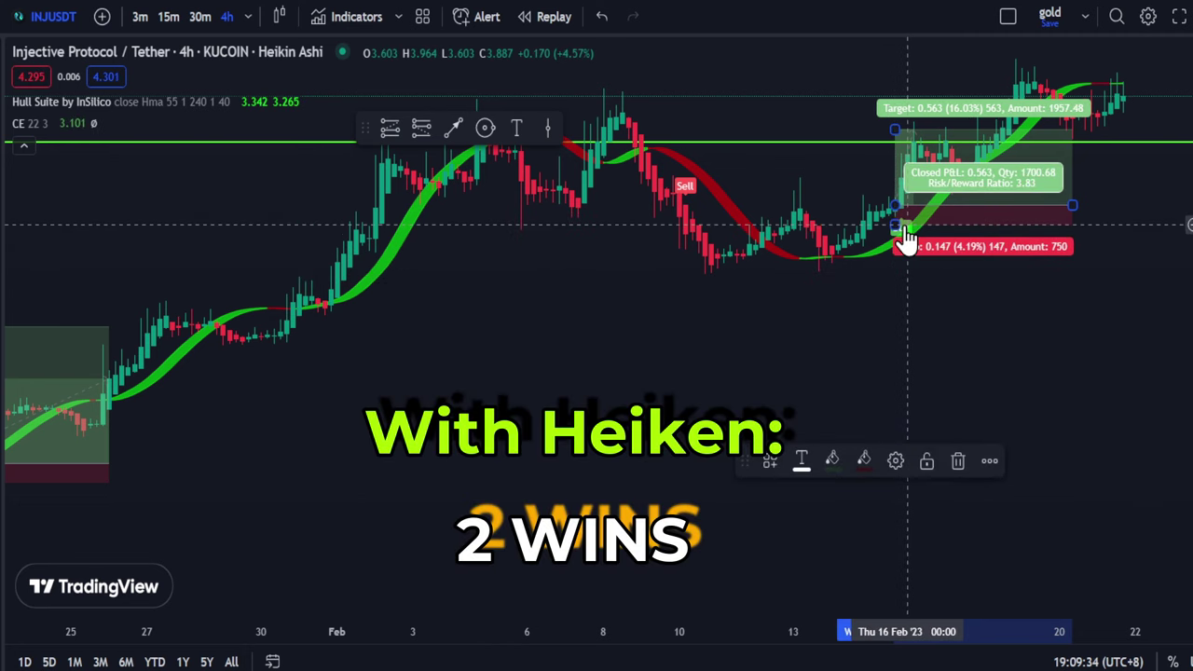
click(280, 16)
click(326, 95)
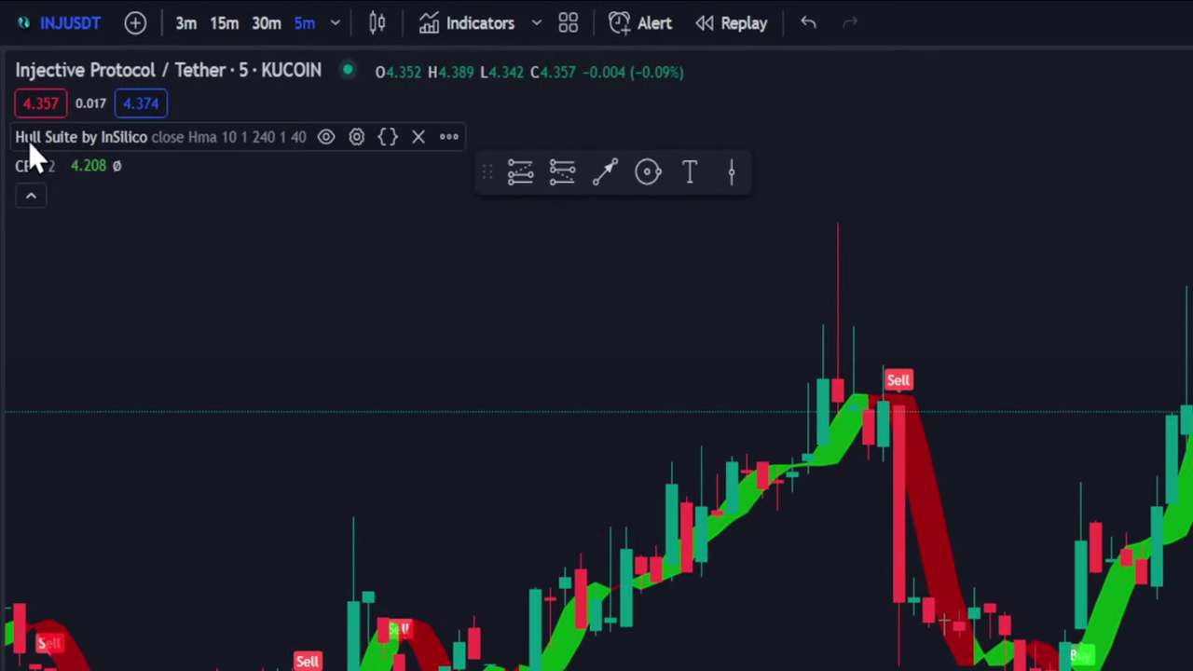
- Set the Hull Suite variation to Ehma on the INJUSDT 5-minute chart and apply the settings
click(355, 145)
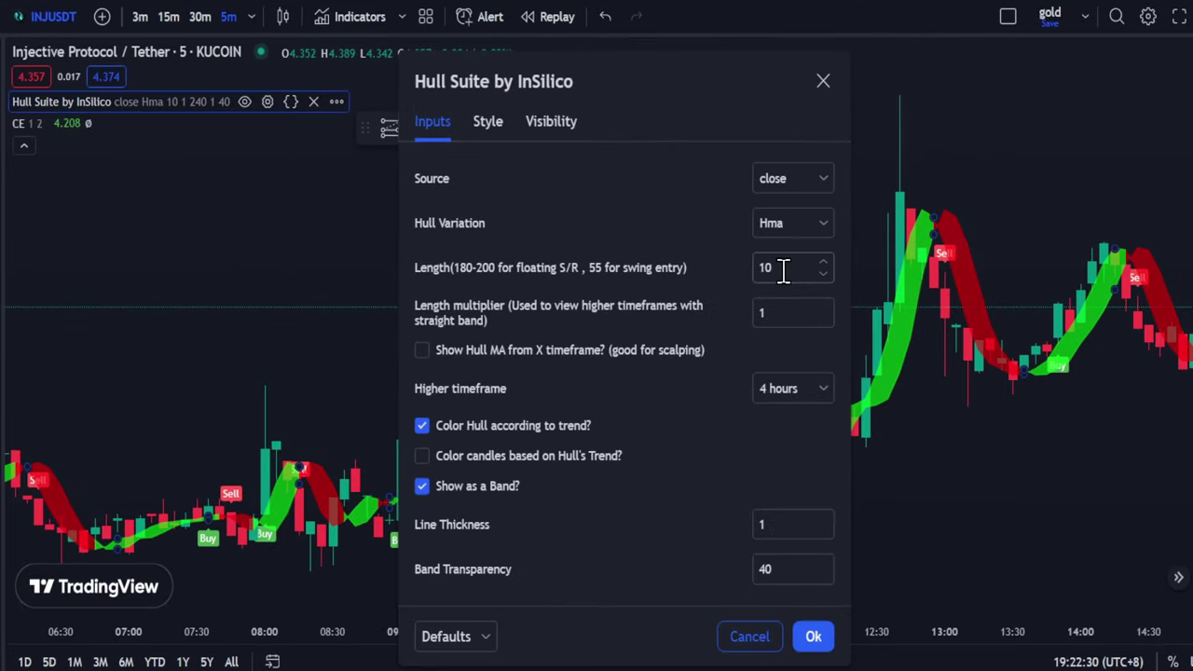
click(824, 223)
click(791, 326)
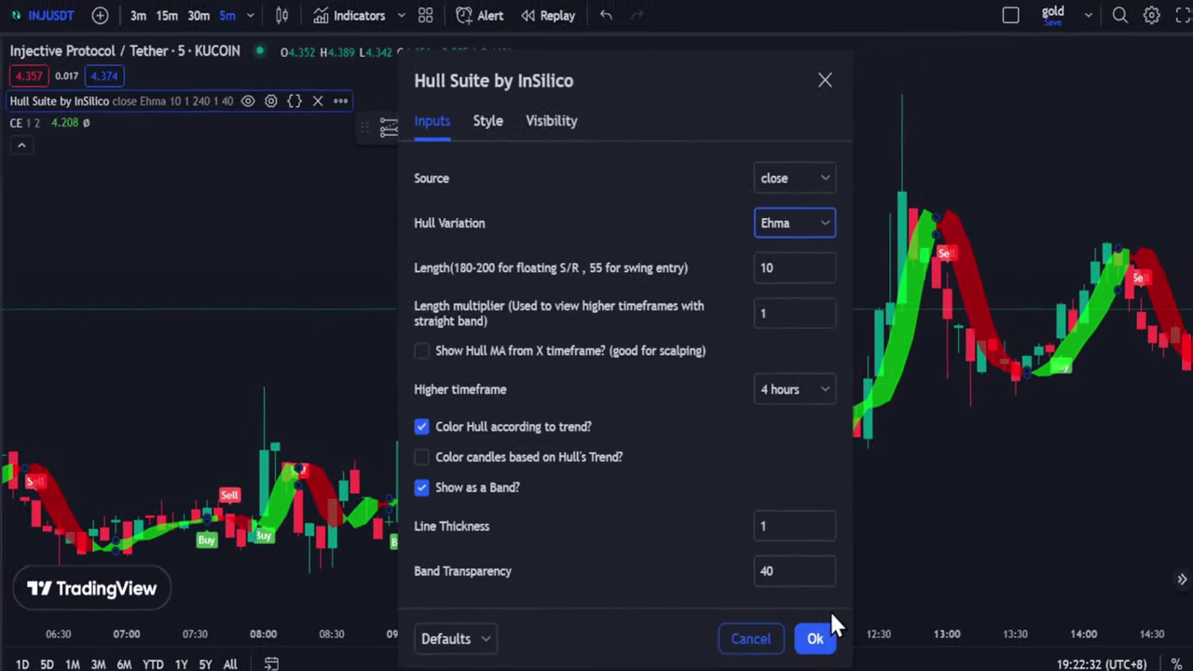
click(847, 668)
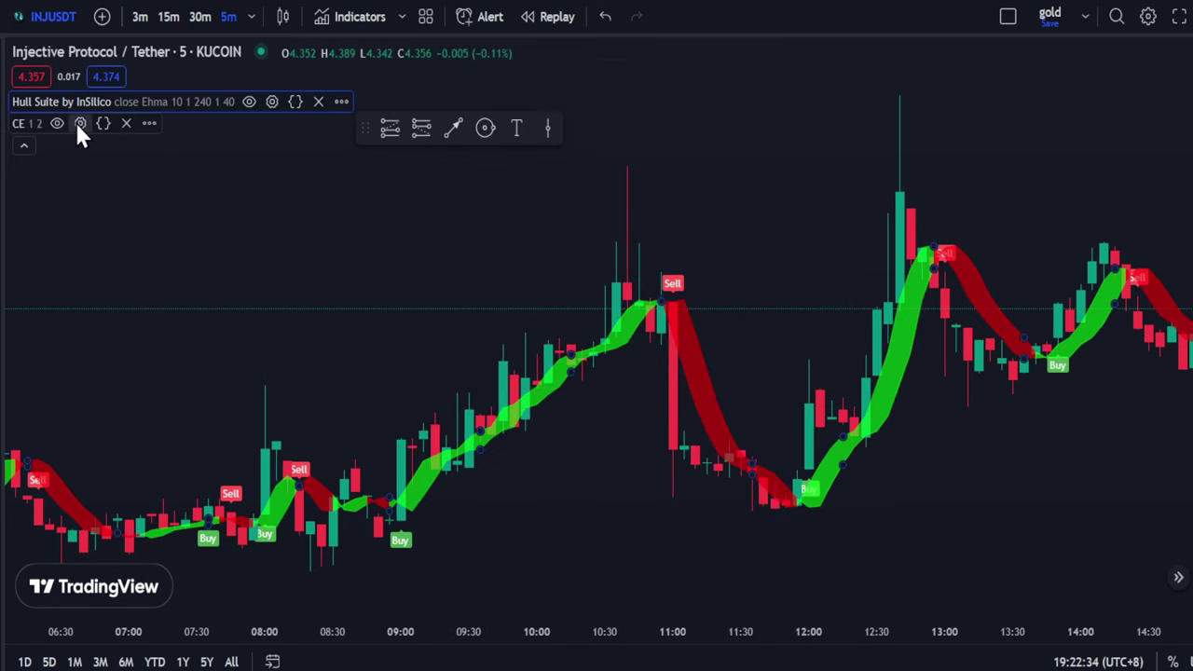
- Set the CE indicator's ATR multiplier to 2 and apply the settings
click(80, 123)
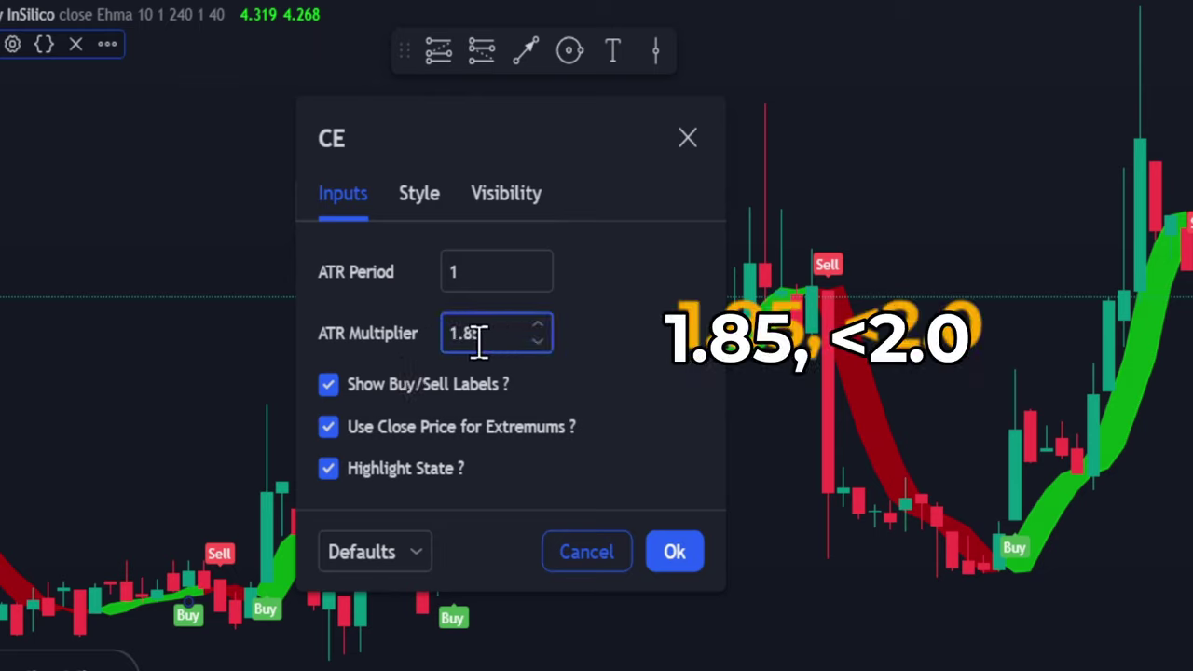
text(2)
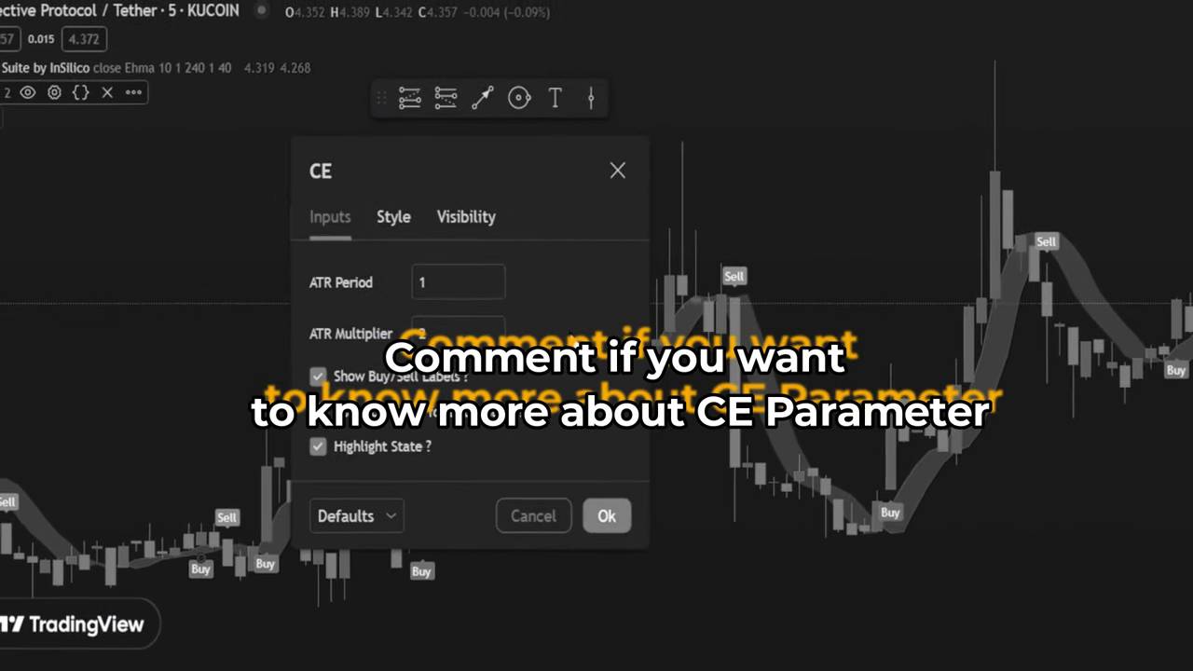
click(591, 503)
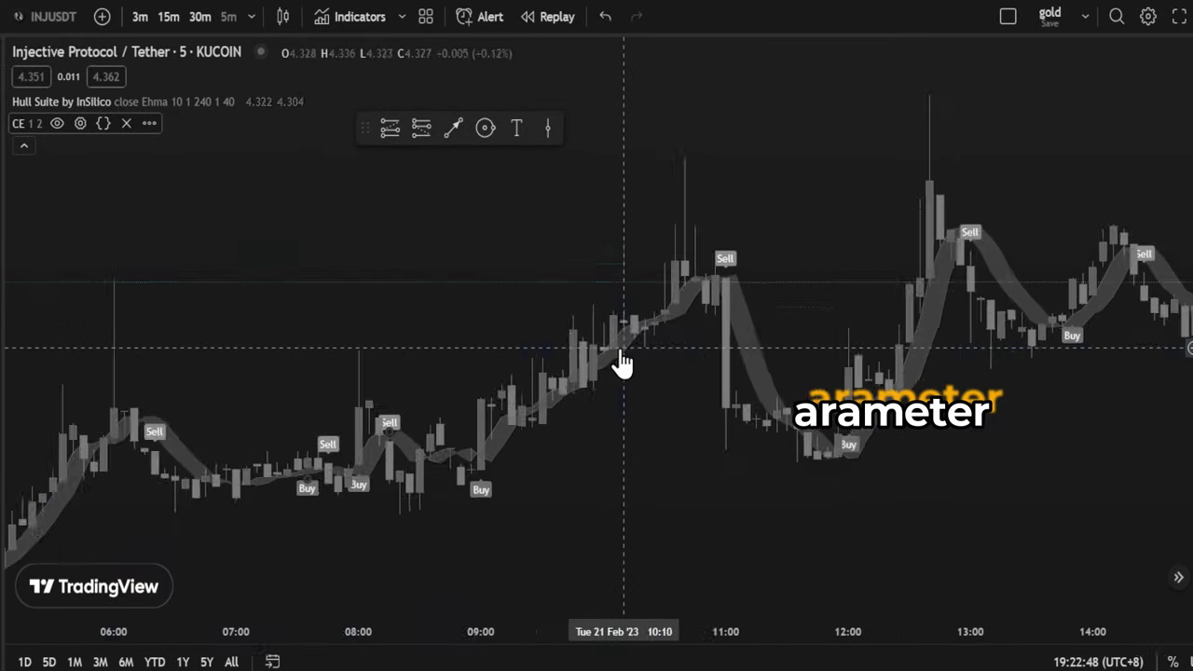
- Add a yellow text note reading 7 above the 21 February morning rally on the 5-minute chart
drag(774, 212, 554, 218)
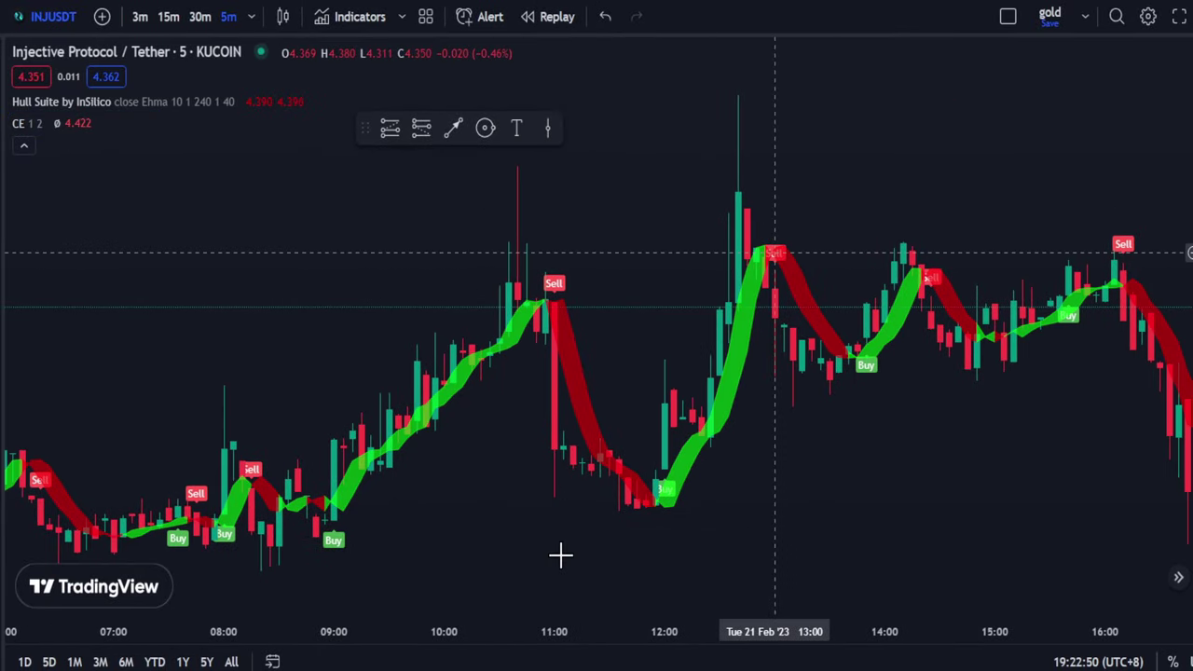
scroll(597, 374, down, 1)
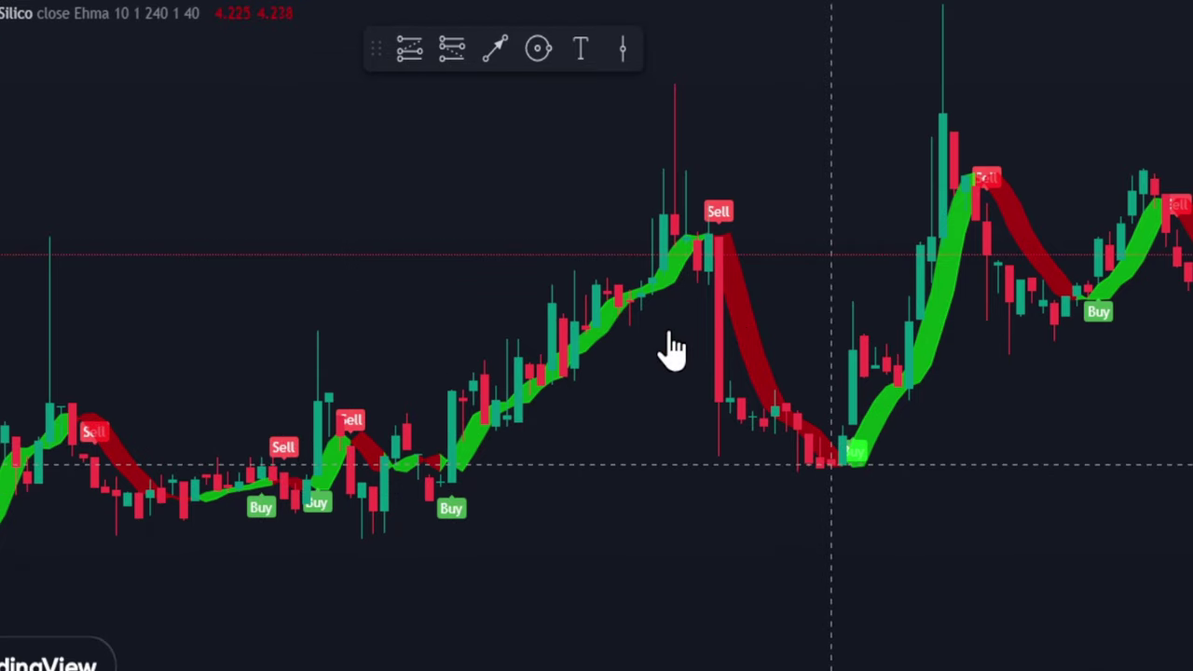
click(580, 49)
click(528, 204)
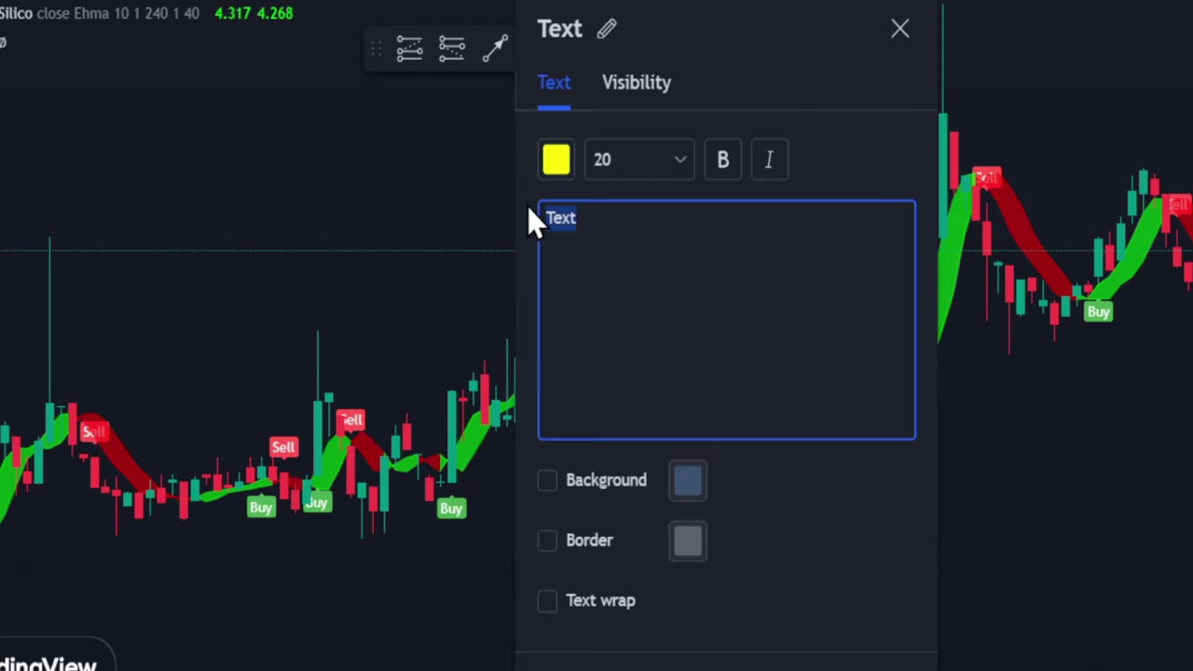
text(7)
click(889, 656)
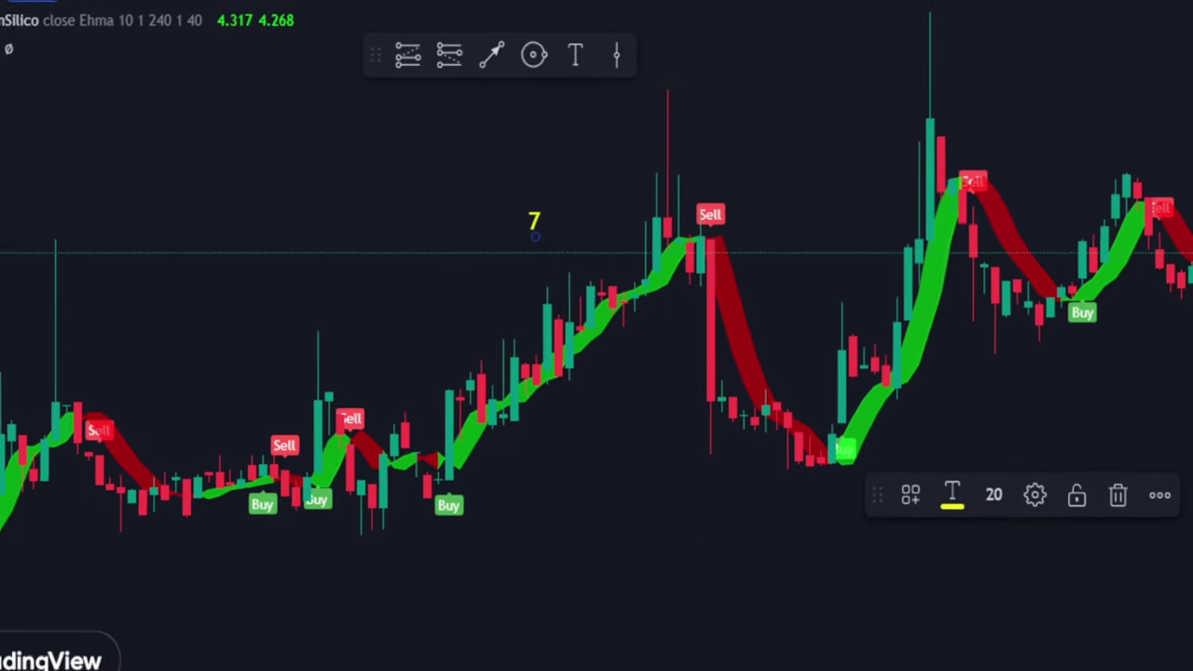
- Switch the INJUSDT 5-minute chart from regular candles to Heikin Ashi
click(283, 16)
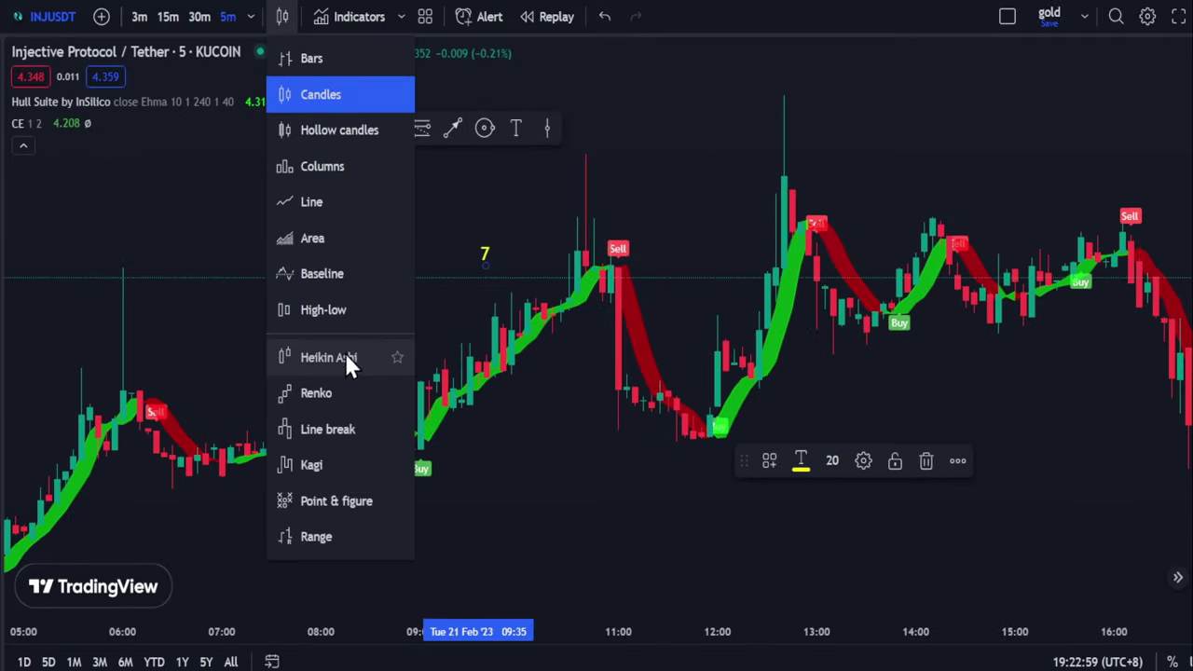
click(340, 357)
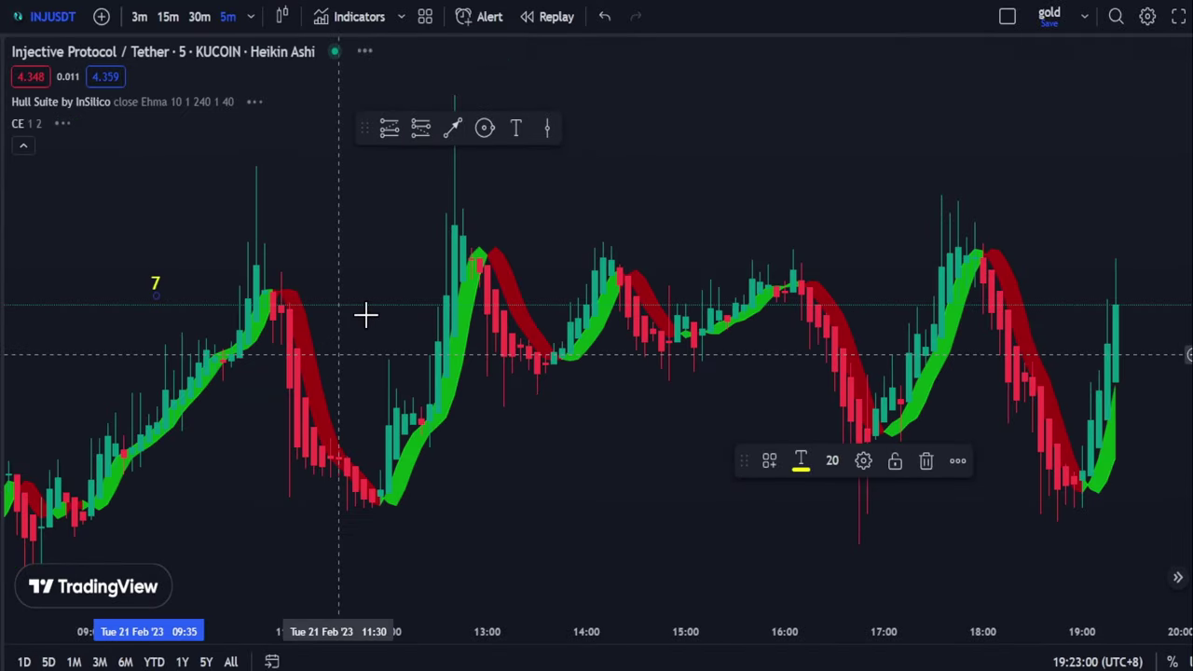
- Place a long position with a risk/reward ratio of 1 at the 15:40 Buy signal and shorten it to end around 16:35
drag(556, 274, 985, 276)
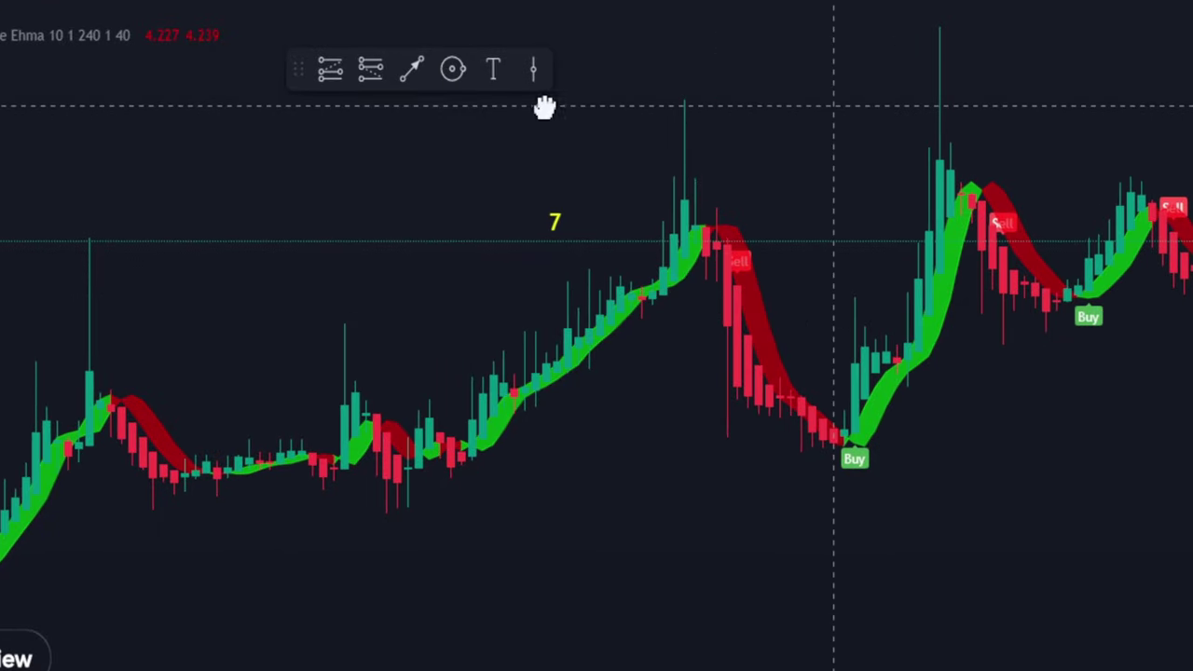
drag(679, 106, 274, 106)
scroll(905, 205, up, 4)
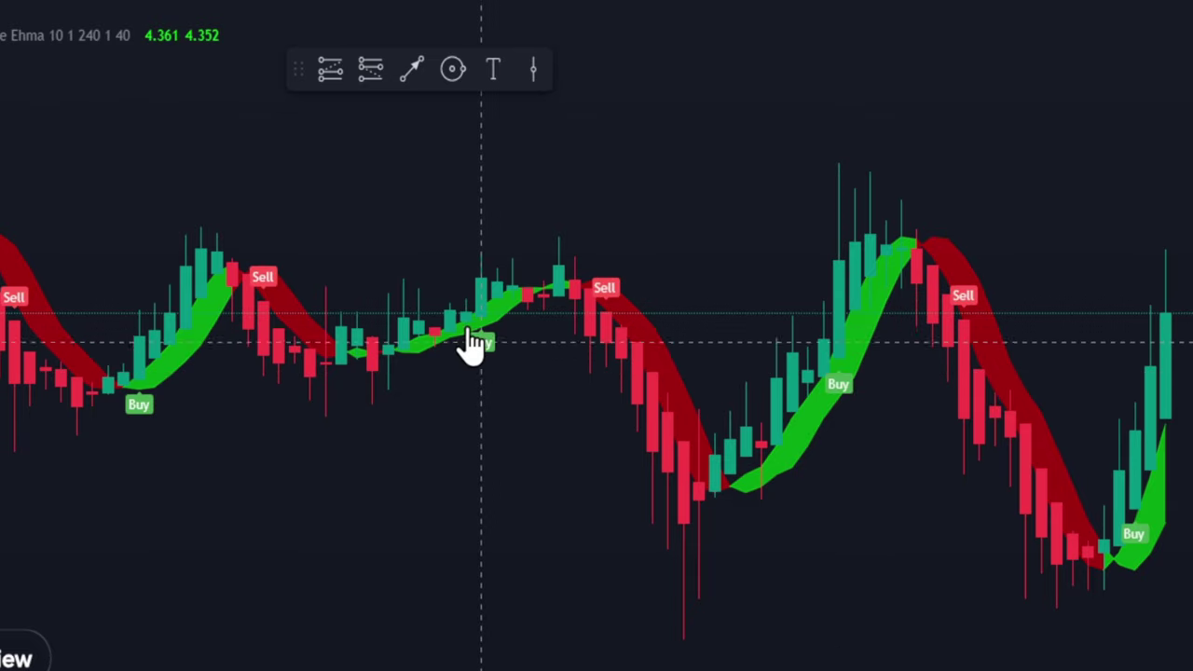
click(481, 318)
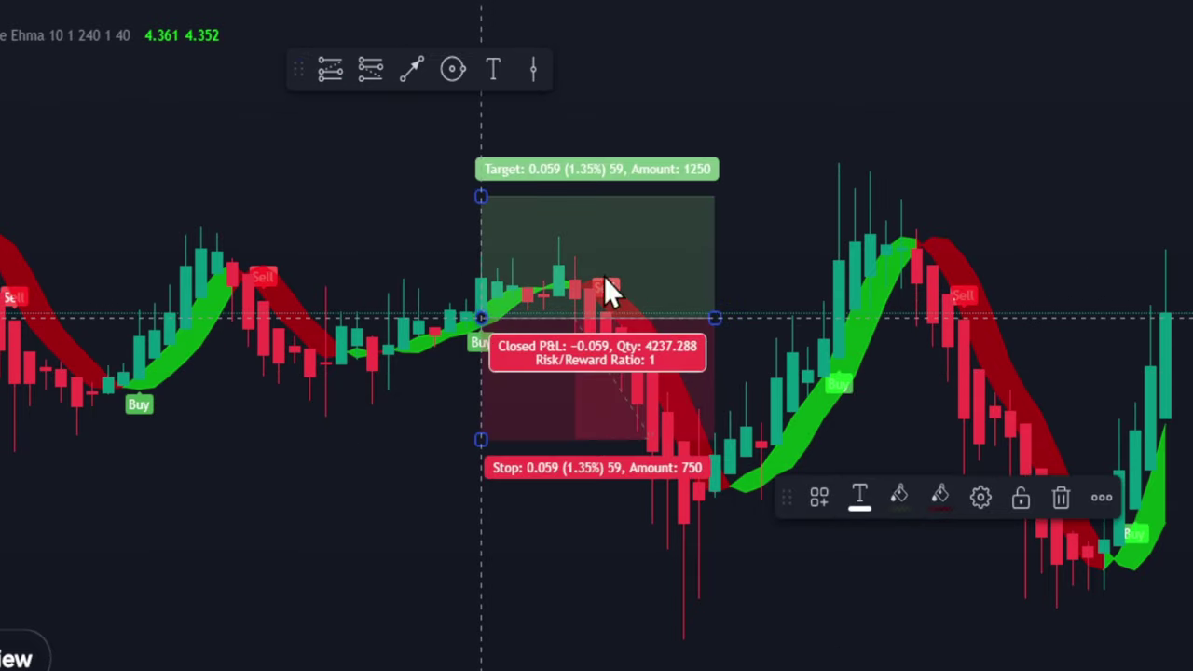
drag(724, 318, 653, 318)
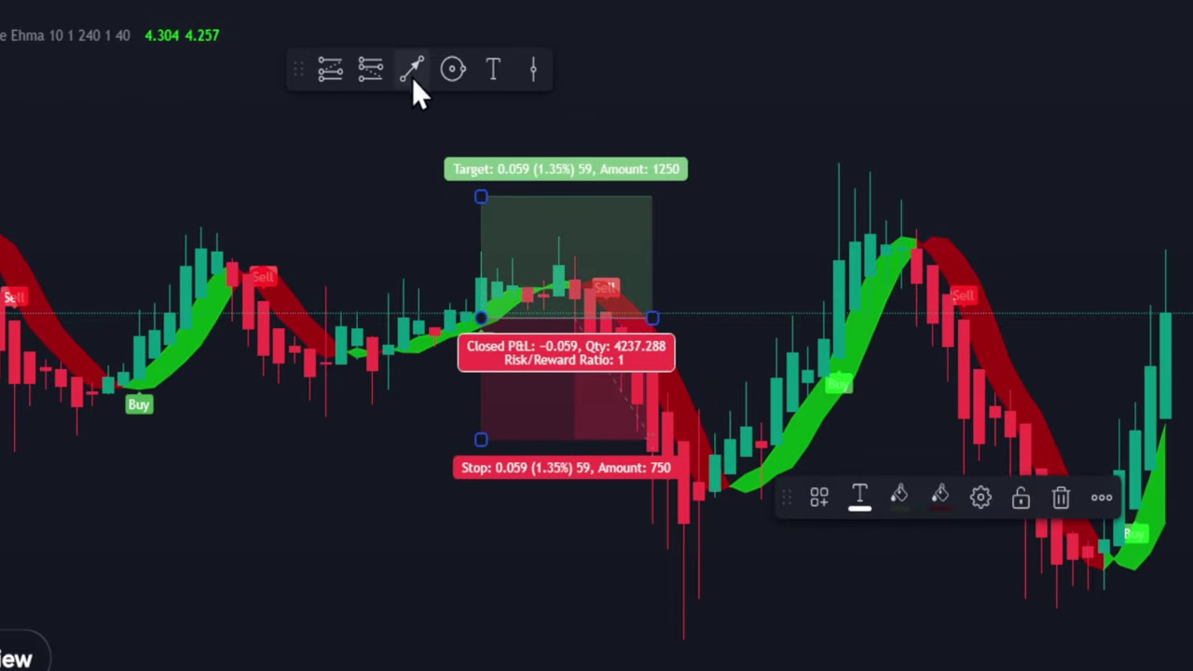
- Place a second long position with a risk/reward ratio of 1 at the 17:35 Buy signal, ending around 18:30
click(331, 71)
click(839, 385)
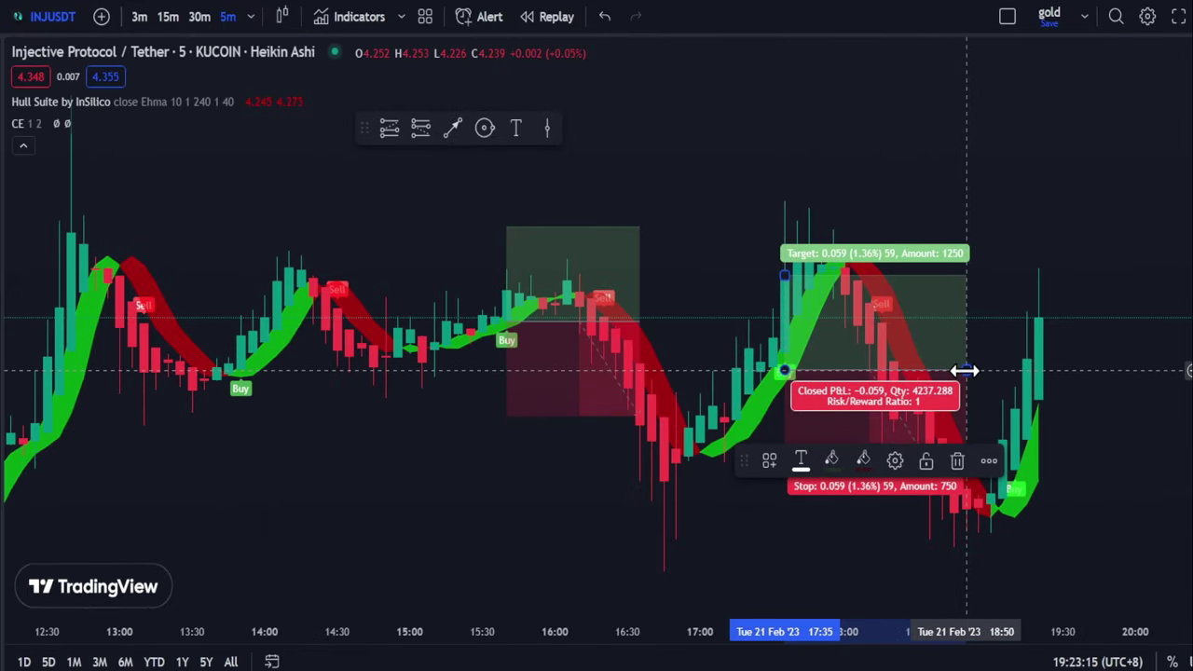
drag(965, 371, 918, 371)
- Switch the INJUSDT chart from Heikin Ashi to regular candles and compare the signals around the two long positions
click(281, 16)
key(Escape)
scroll(661, 224, down, 2)
click(831, 288)
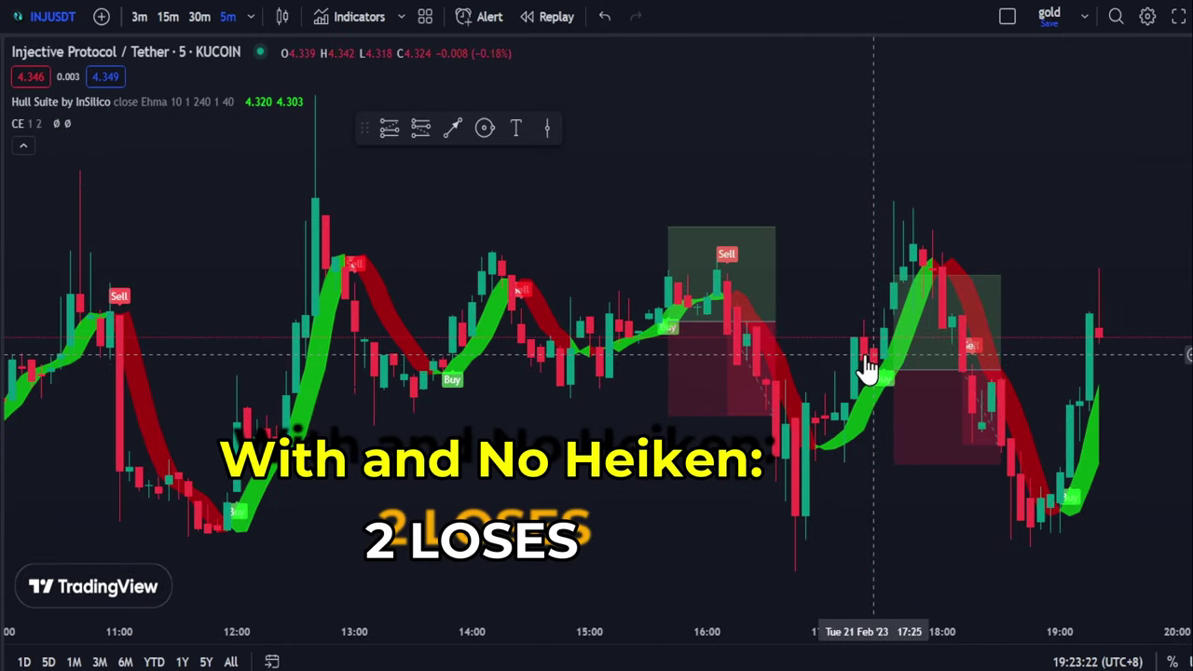
drag(891, 177, 434, 181)
scroll(645, 217, down, 2)
scroll(650, 232, down, 2)
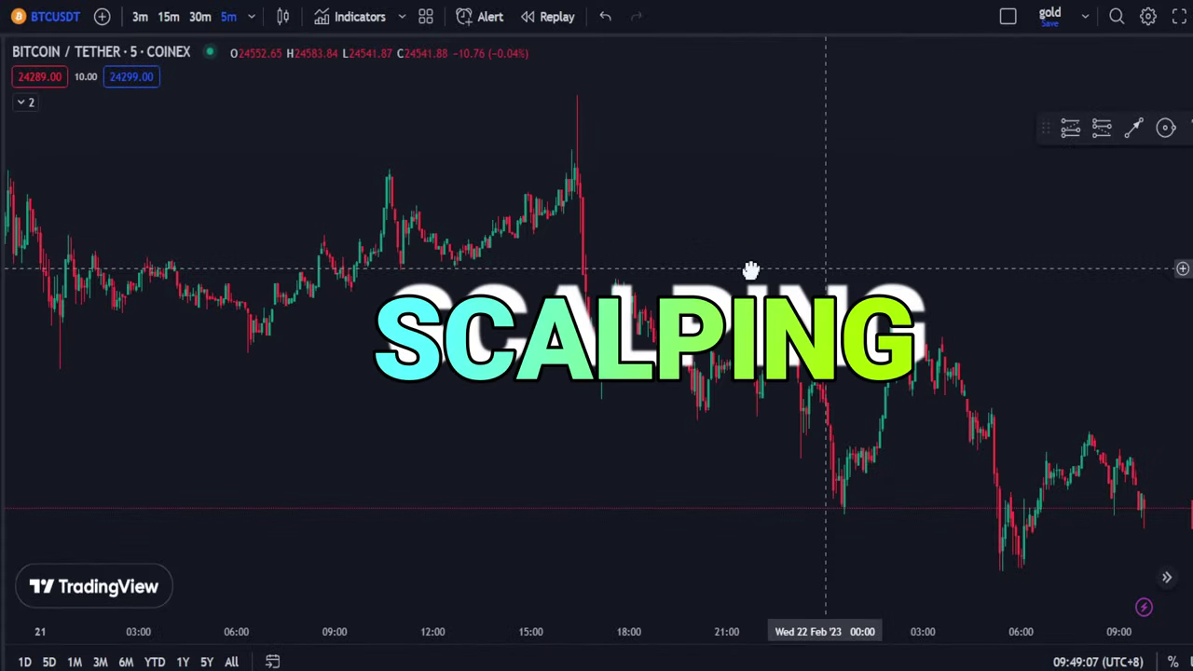
- Check the time interval choices and recent price action on the BTCUSDT 5-minute chart, and search the symbols for "u"
scroll(605, 256, up, 2)
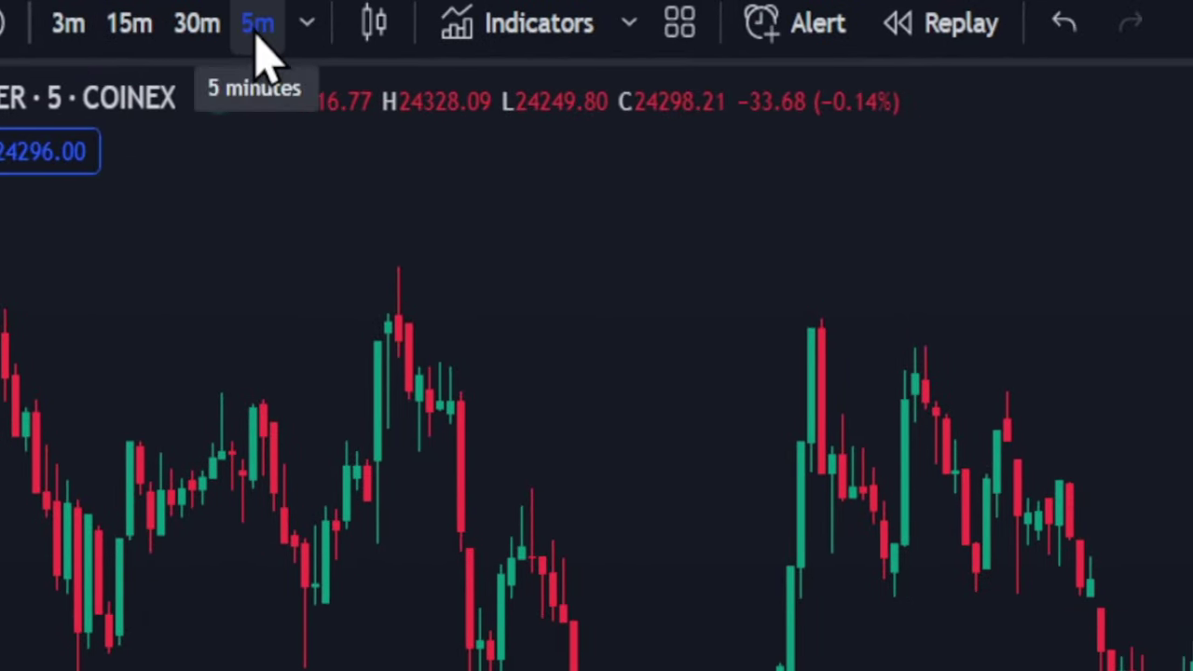
click(307, 23)
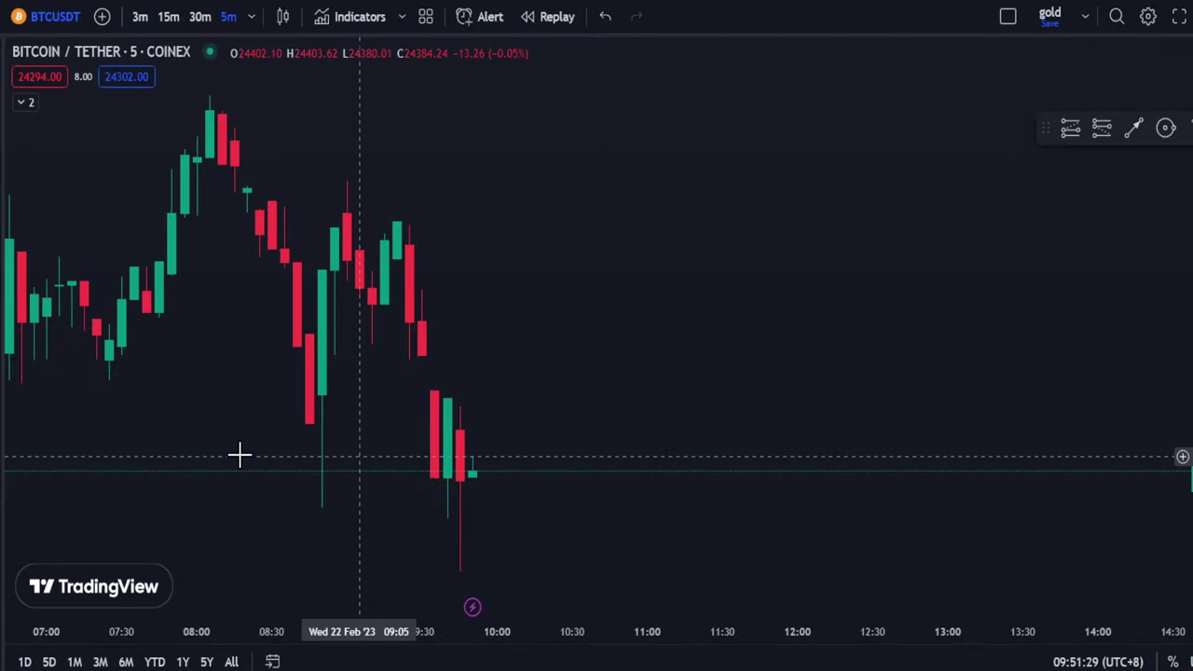
drag(230, 453, 955, 382)
drag(418, 230, 131, 183)
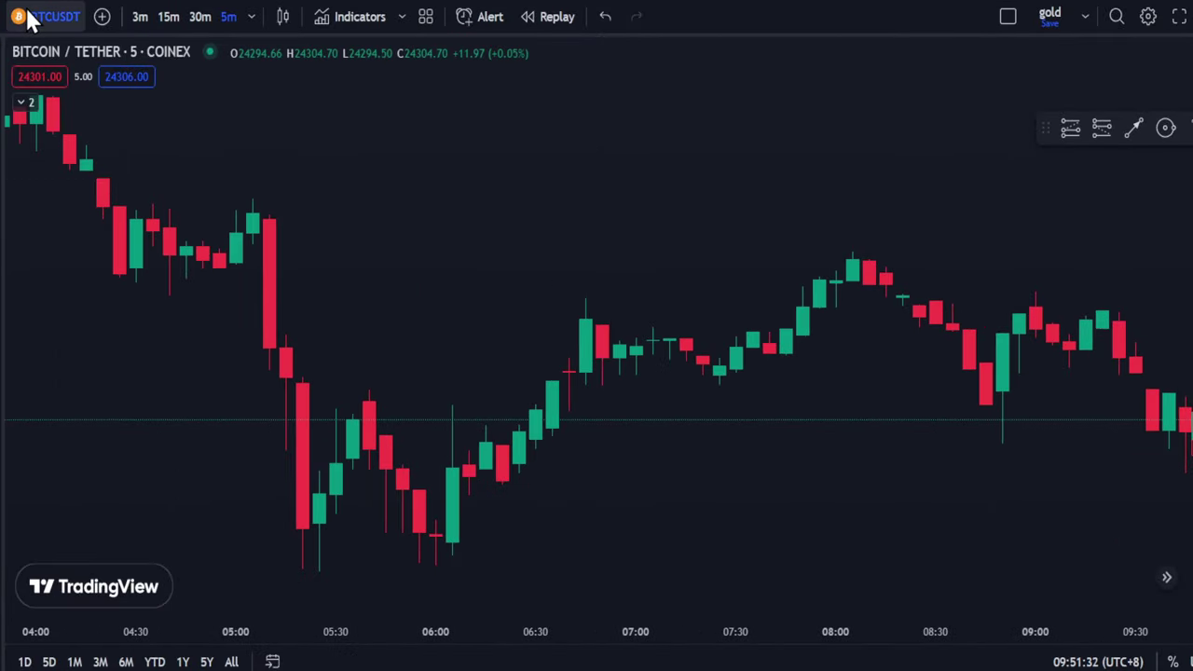
click(31, 19)
text(u)
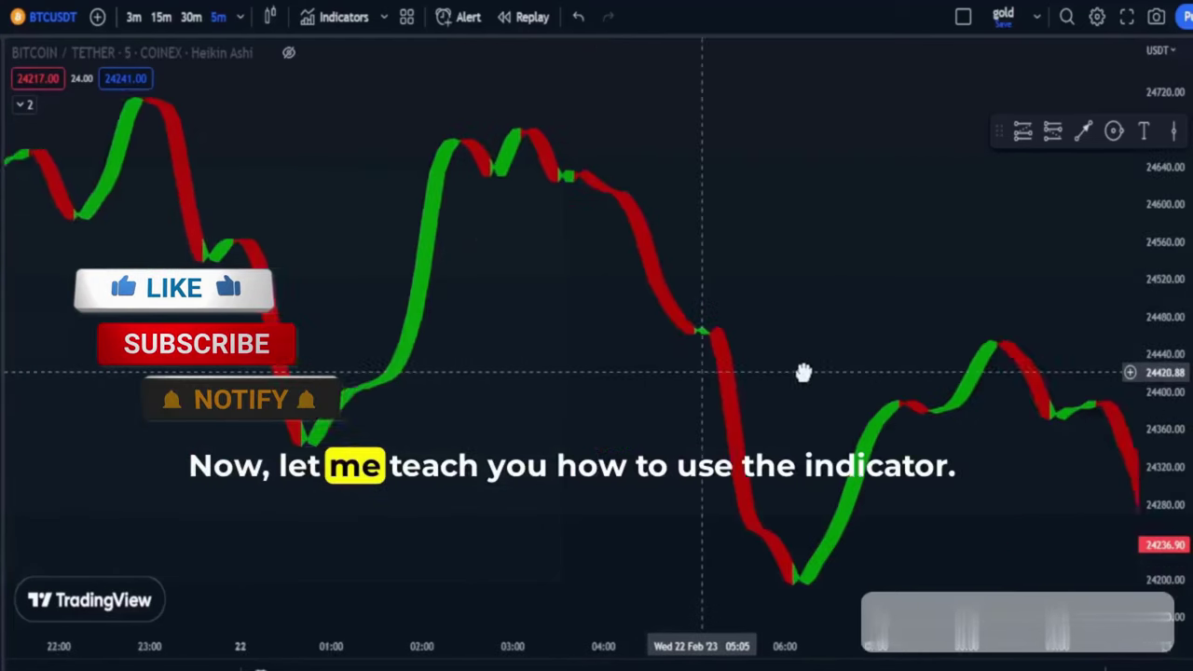
- Show the hidden Heikin Ashi candles on the BTCUSDT chart alongside the Hull Suite cloud
scroll(858, 370, up, 3)
drag(667, 282, 291, 257)
click(289, 54)
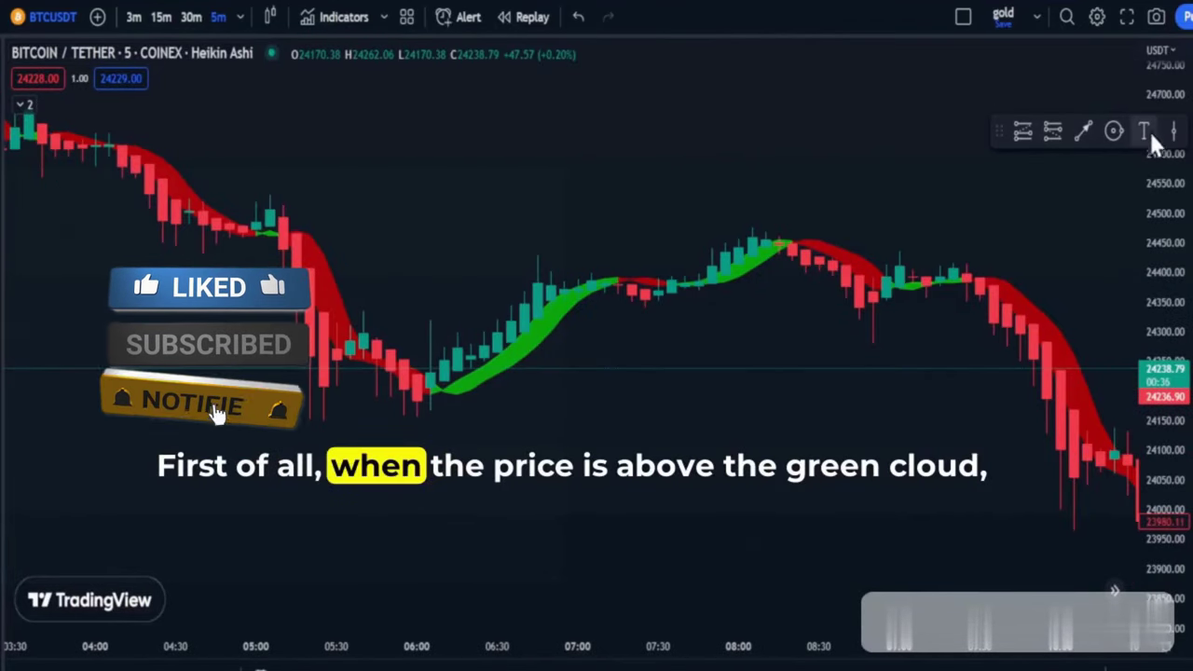
- Circle the candles above the green cloud around 06:25 and mark the start of the red-cloud decline near 09:35
click(1114, 131)
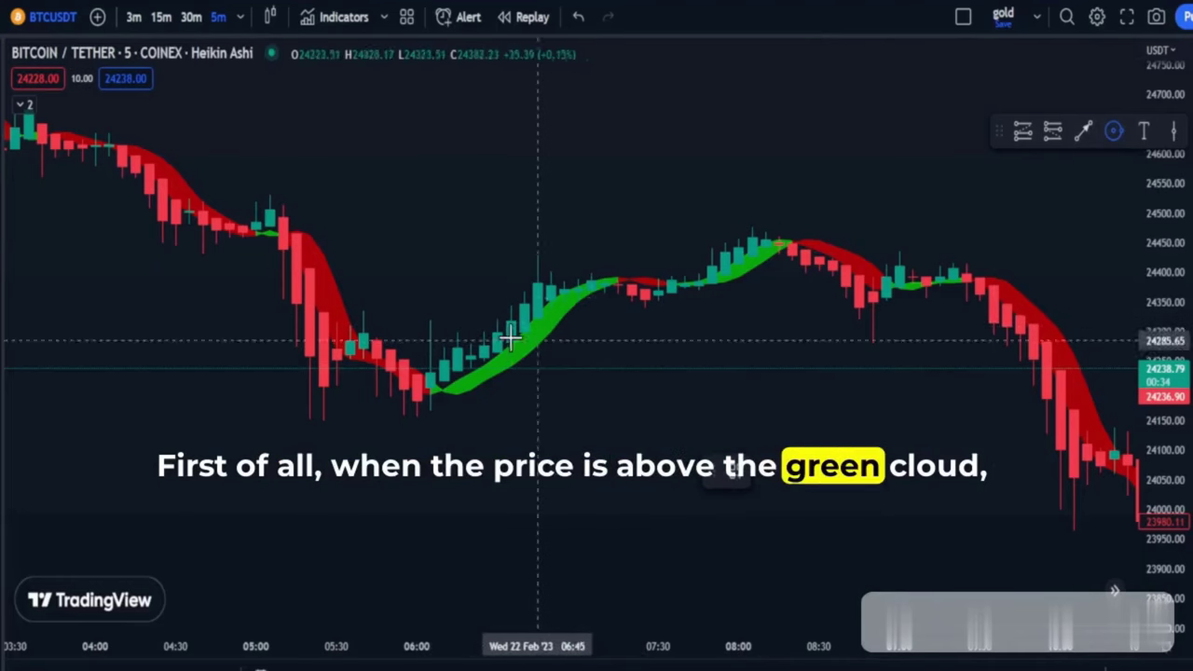
click(481, 337)
click(513, 377)
drag(659, 202, 426, 193)
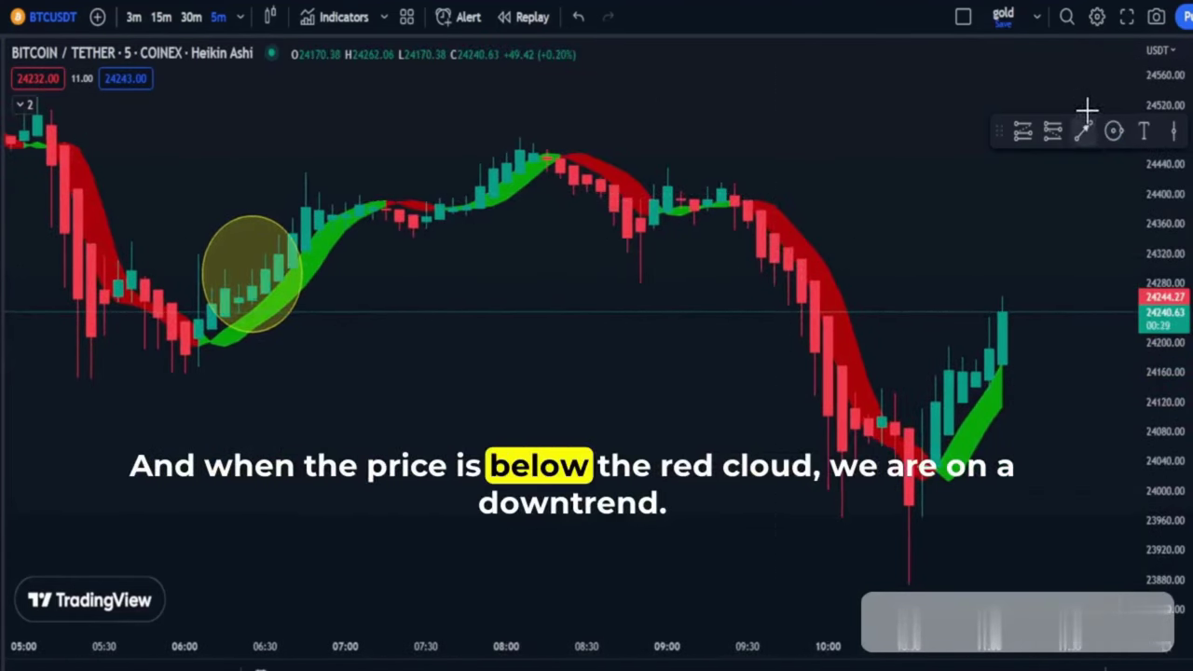
click(760, 231)
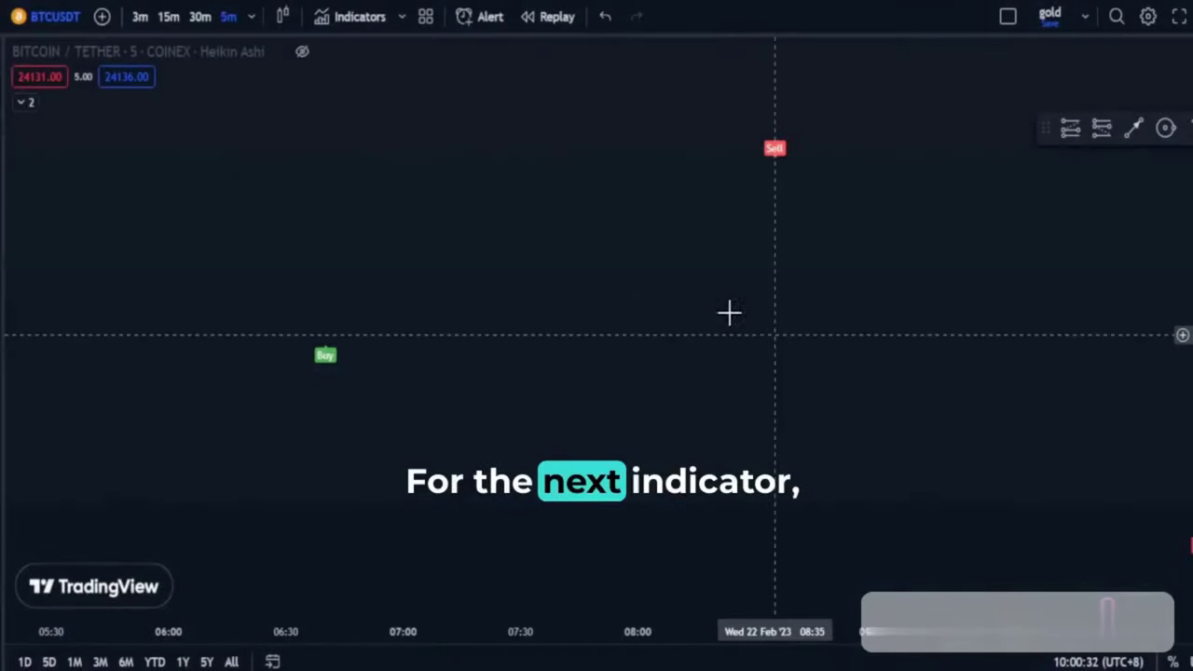
- Show the hidden Heikin Ashi candles on the BTCUSDT chart alongside the CE Buy and Sell labels
click(300, 51)
scroll(624, 271, down, 2)
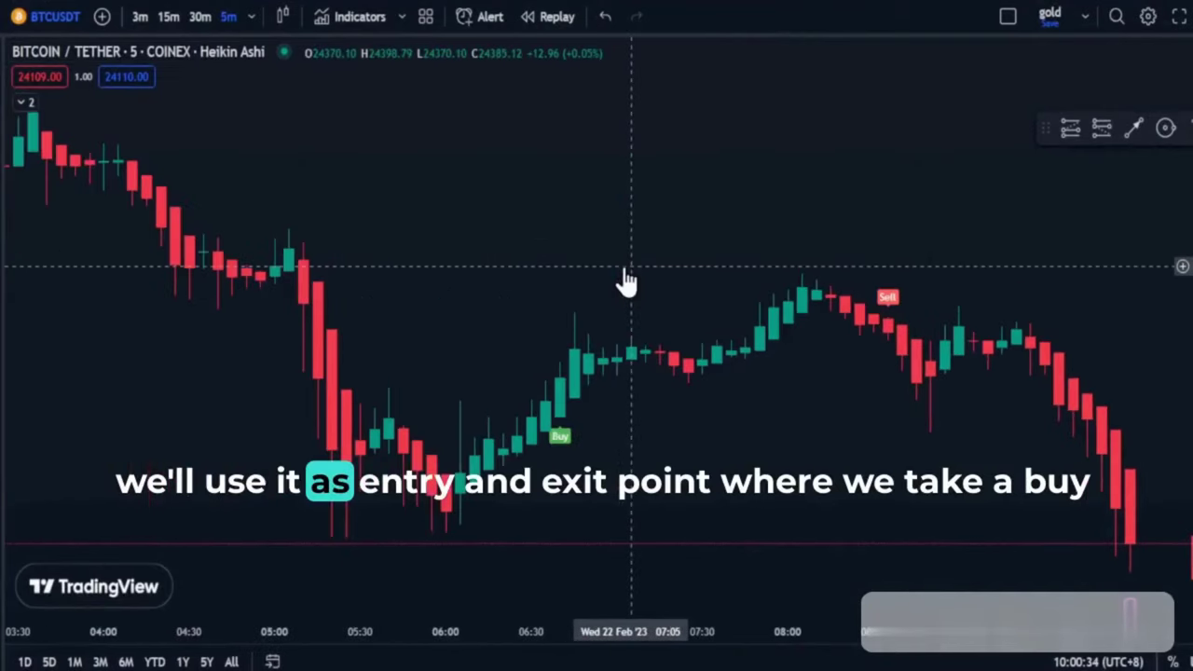
scroll(871, 252, up, 2)
drag(410, 368, 445, 387)
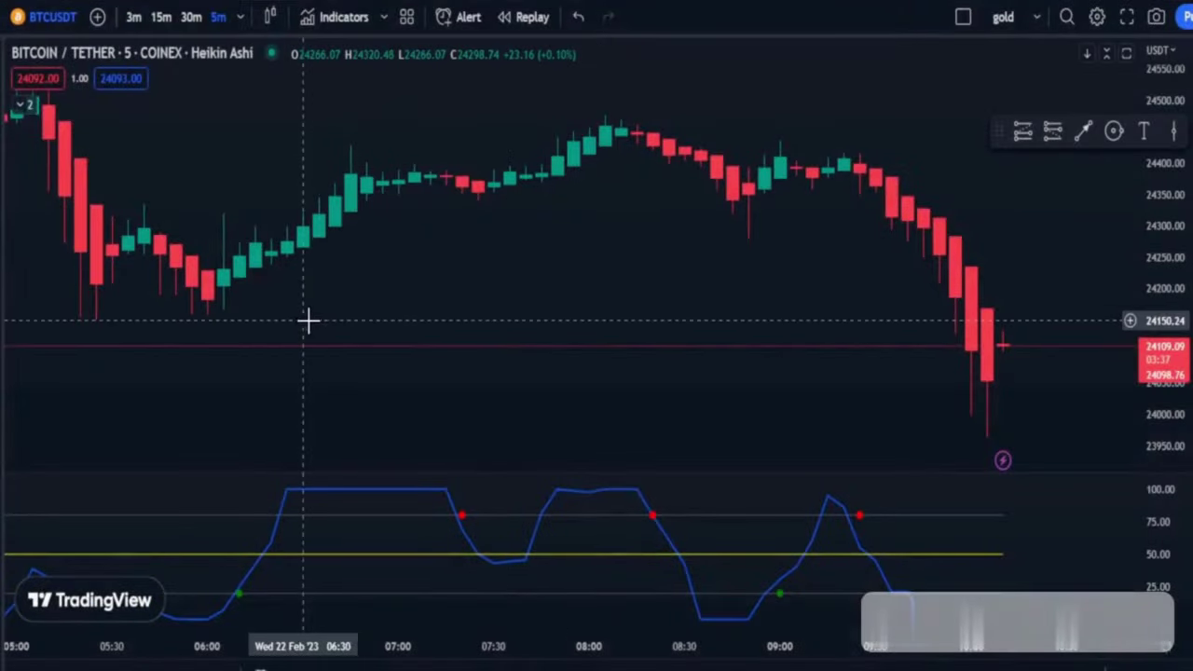
- Circle the green dot at 06:10 where the Laguerre RSI line crosses above 20
drag(351, 319, 872, 314)
scroll(810, 314, up, 3)
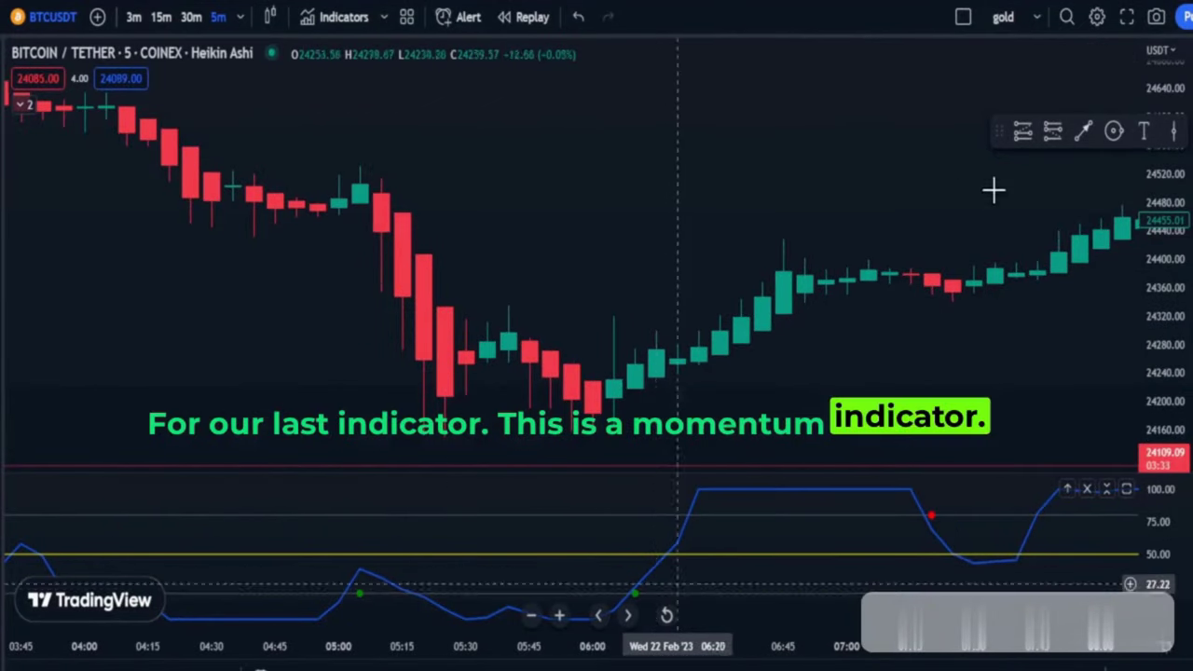
scroll(895, 224, up, 1)
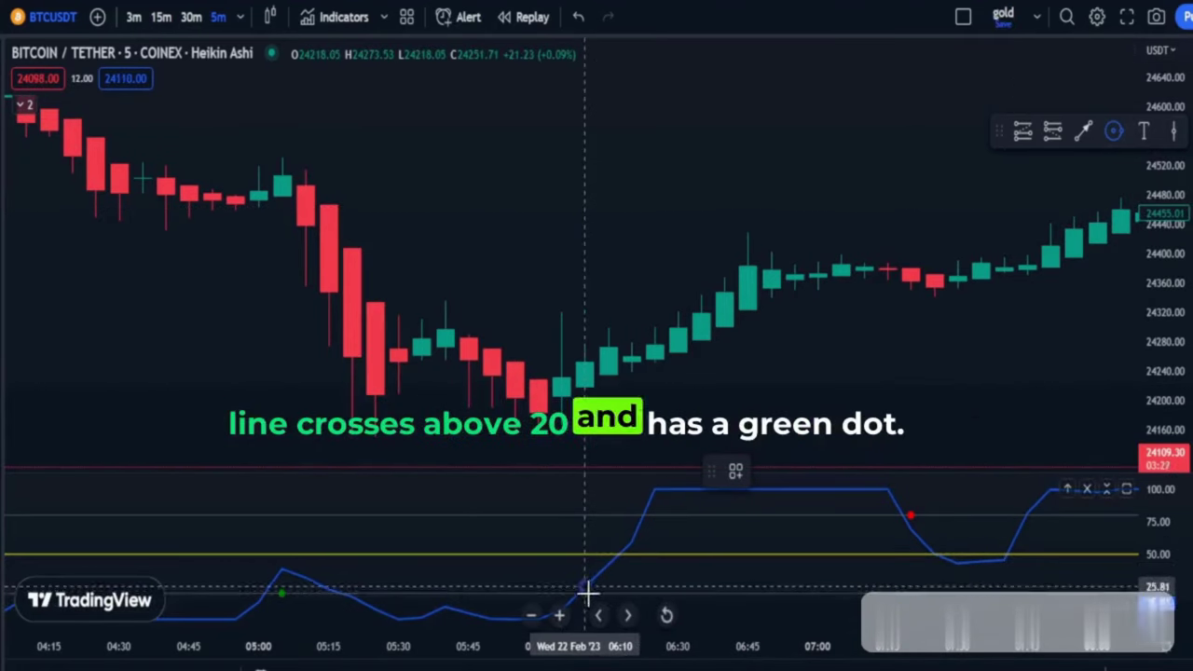
click(603, 591)
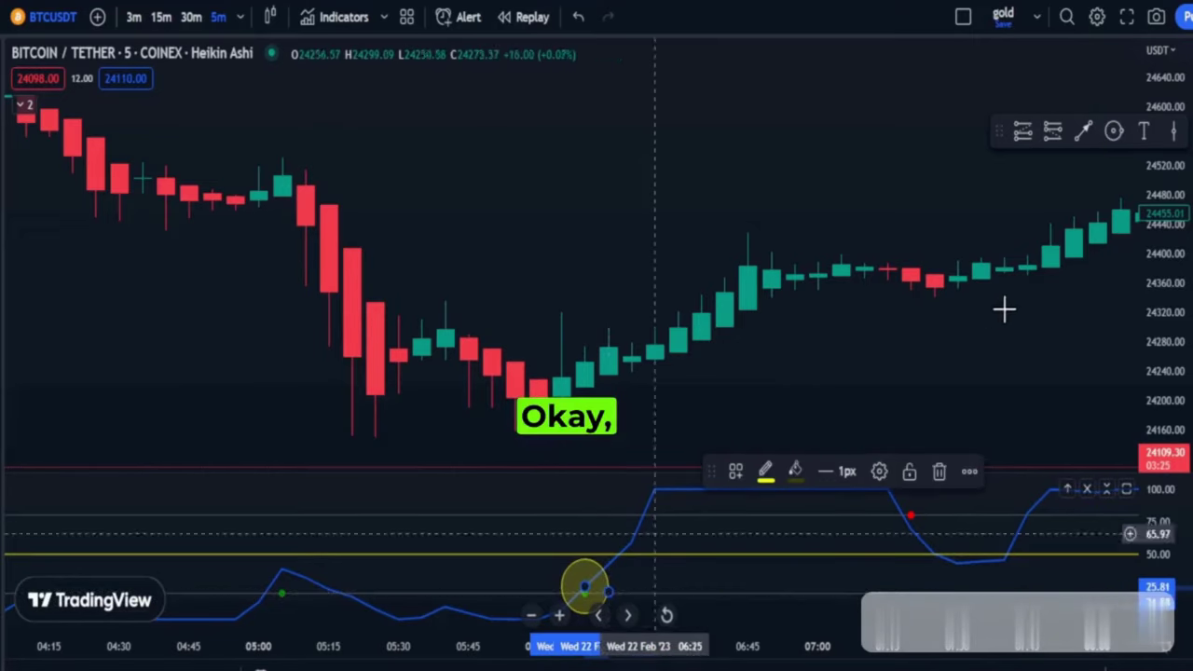
- Circle the red dot at 09:25 where the Laguerre RSI line crosses below 80
drag(520, 300, 443, 298)
scroll(634, 248, down, 3)
drag(746, 177, 237, 173)
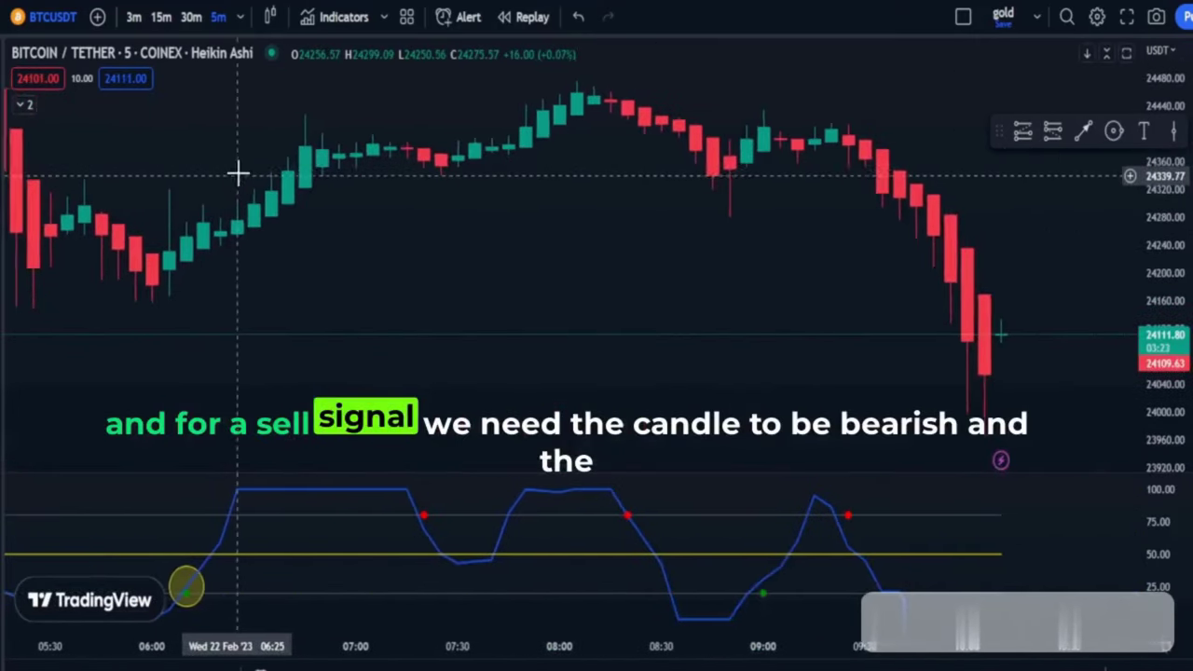
scroll(466, 168, up, 2)
scroll(748, 153, up, 1)
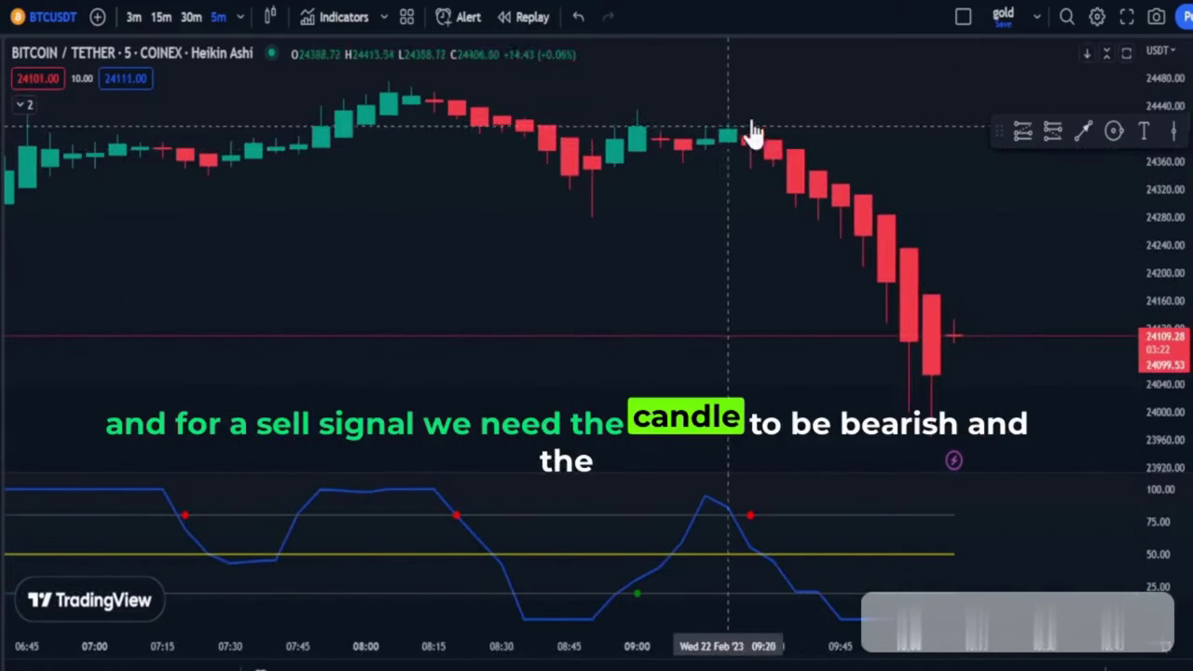
click(1113, 130)
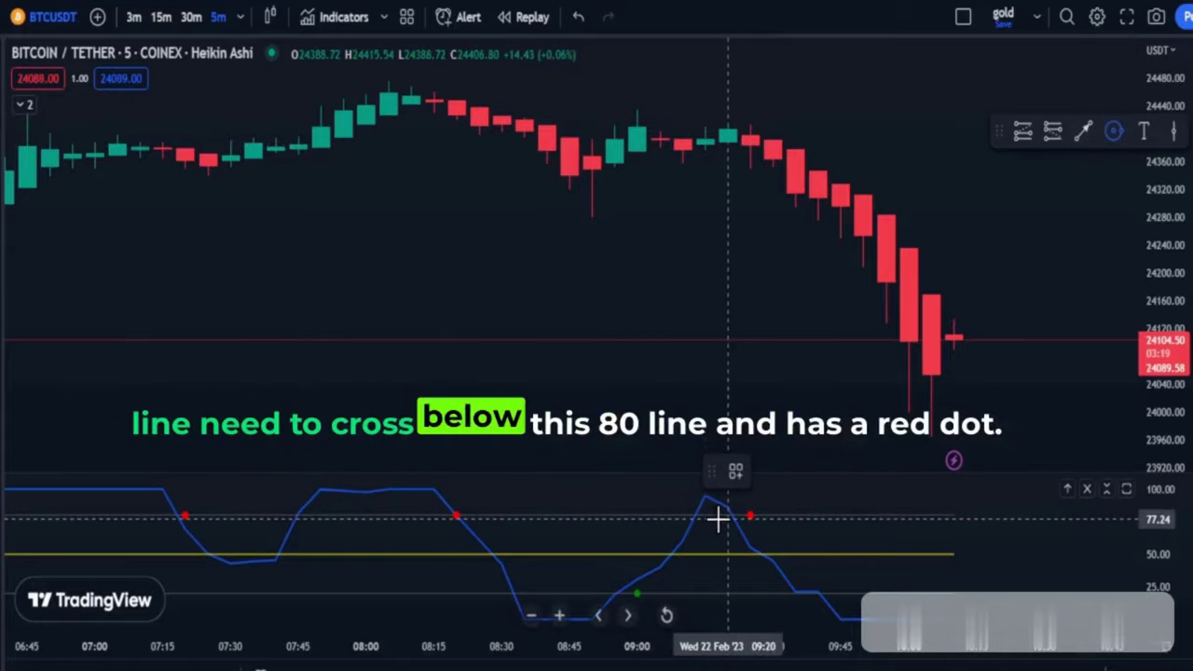
click(754, 503)
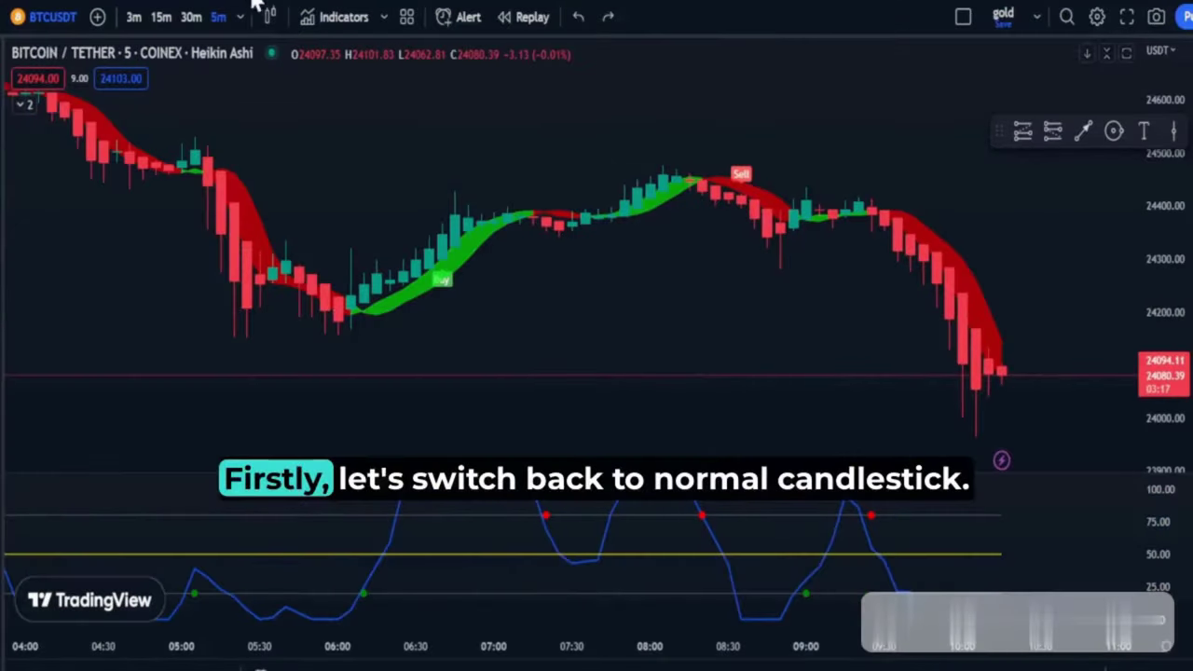
- Switch the BTCUSDT 5-minute chart from Heikin Ashi to regular candles
click(270, 16)
click(293, 90)
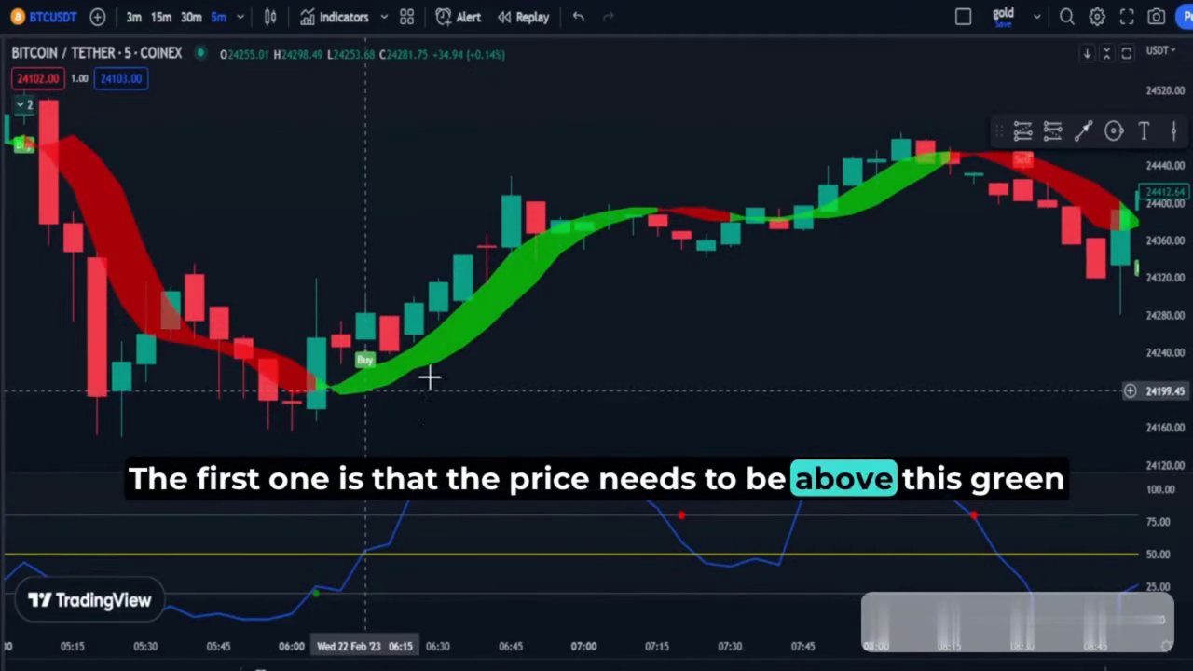
- Place a long position on the 06:15 Buy signal candle and raise its profit target
scroll(568, 240, down, 1)
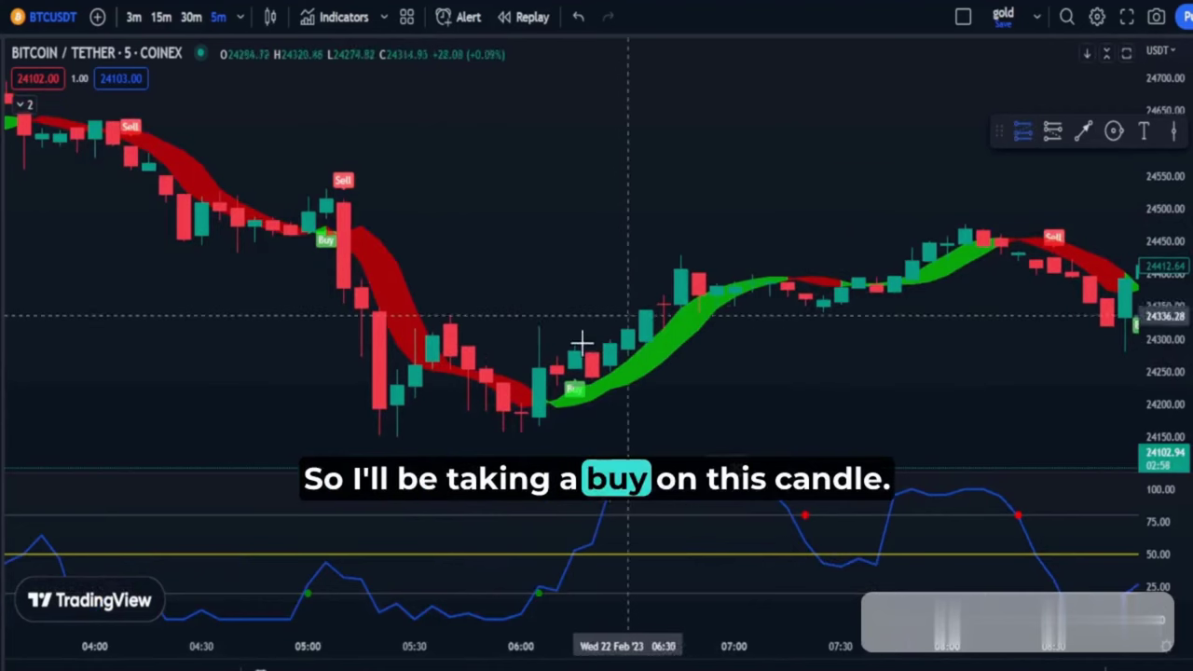
click(575, 375)
drag(576, 306, 598, 224)
drag(572, 442, 427, 430)
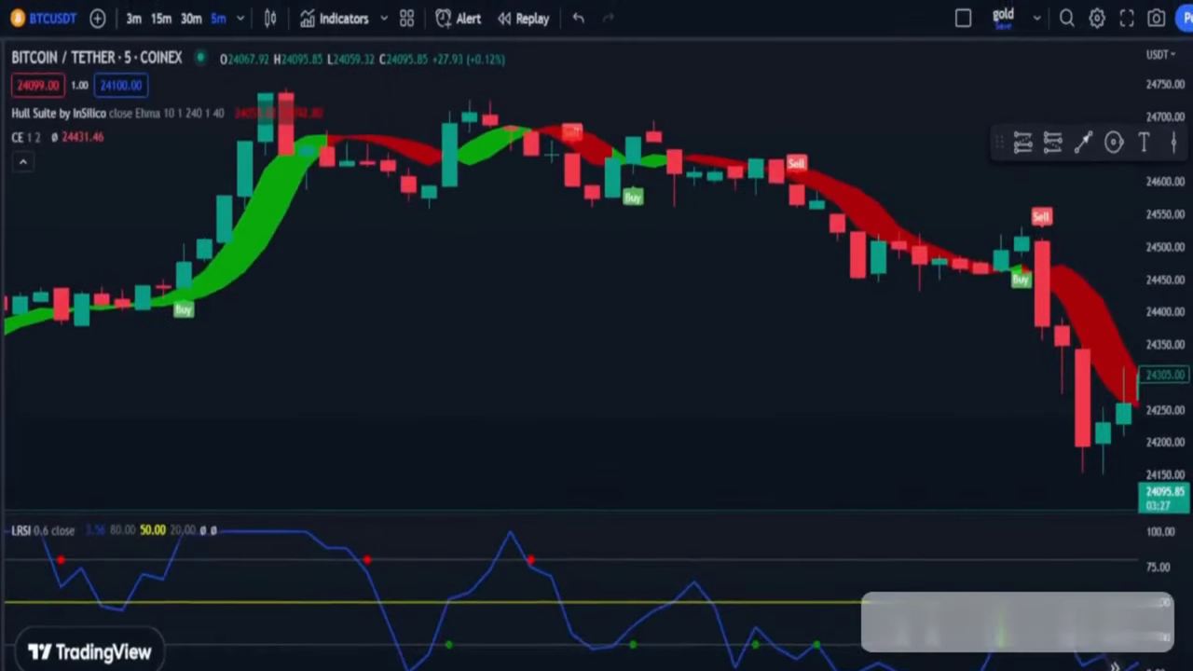
- Place a short position on the 03:15 Sell signal candle with a stop of about 87 and a target of about 224
scroll(525, 293, up, 2)
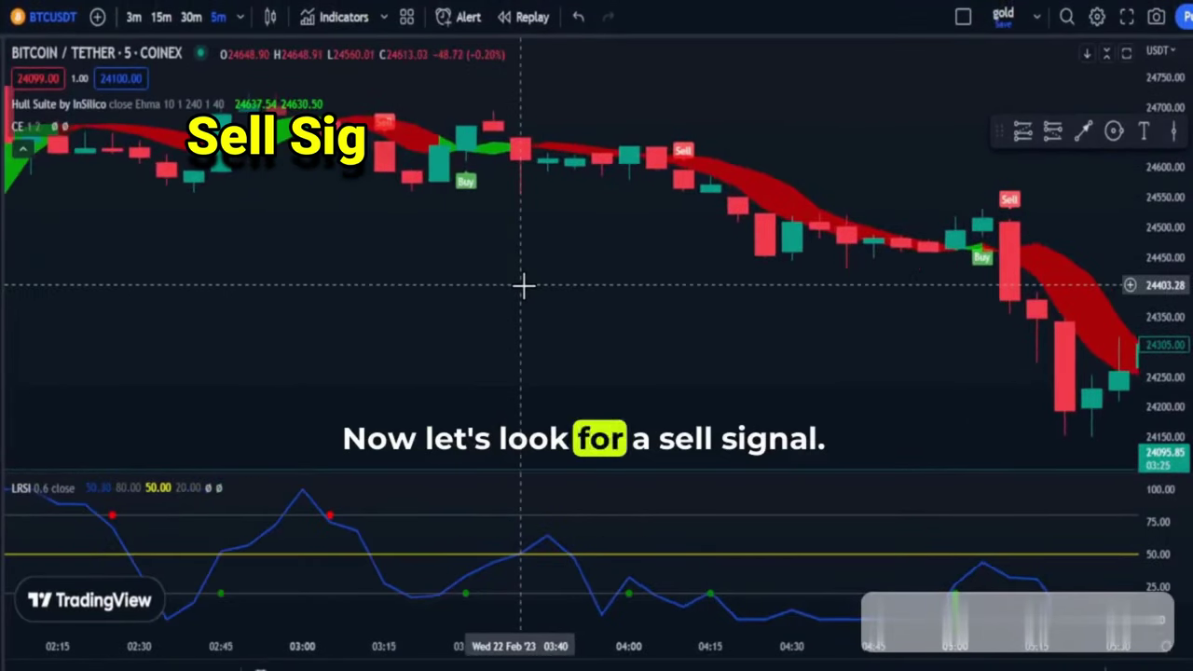
scroll(522, 286, down, 2)
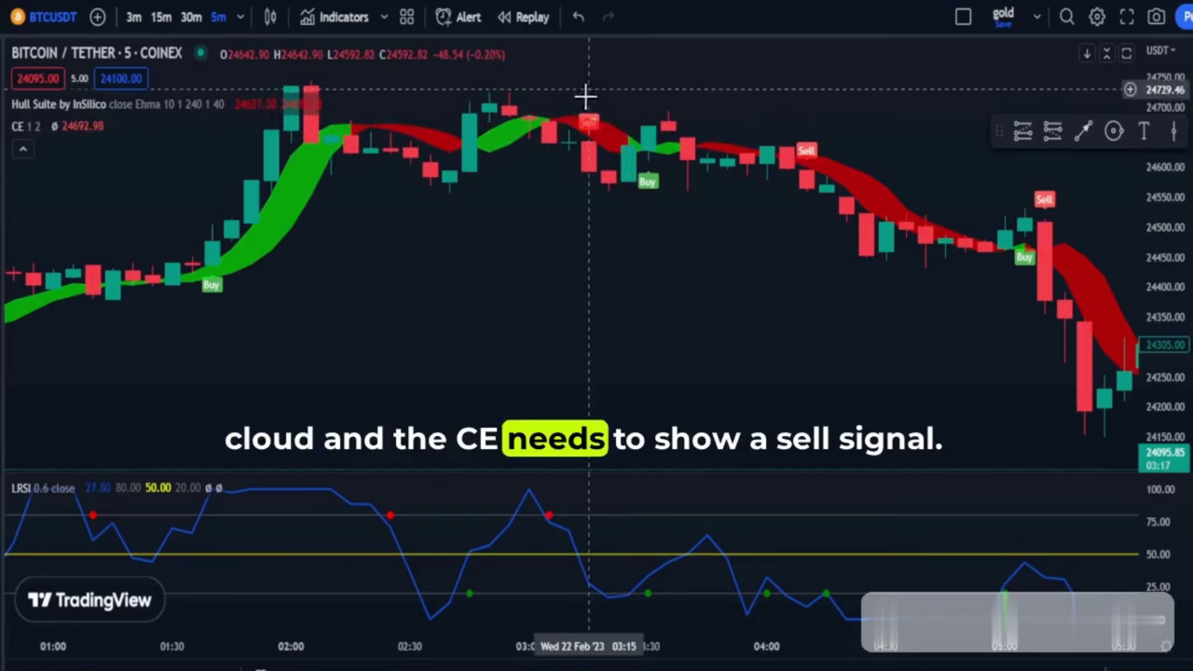
scroll(570, 216, up, 3)
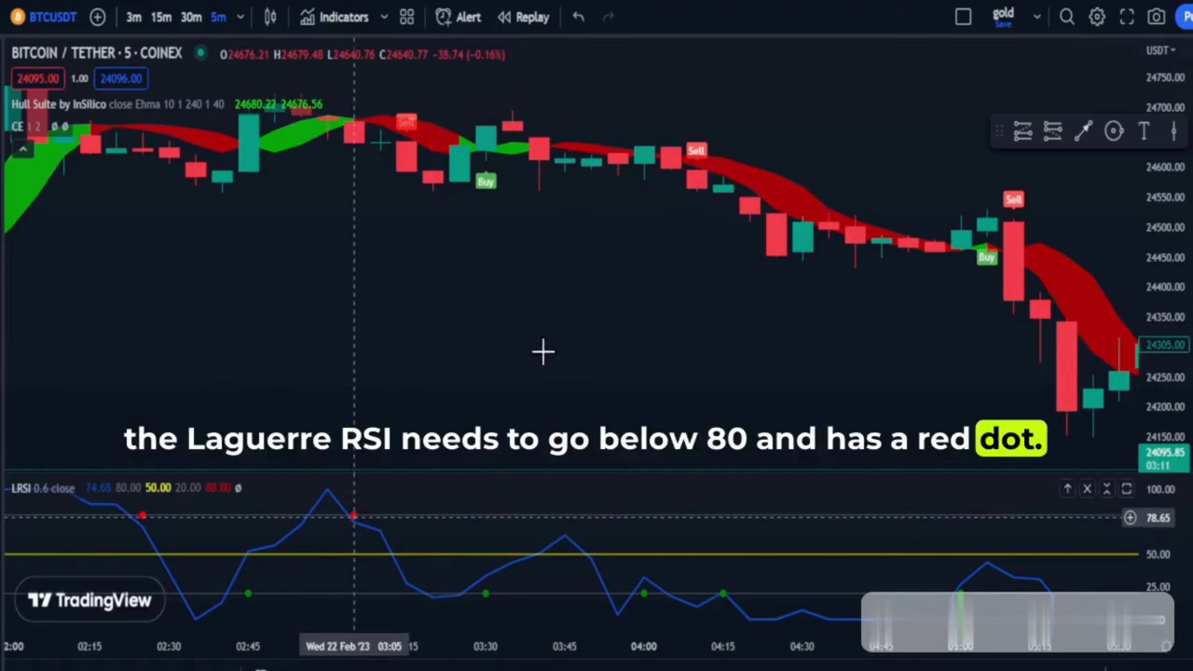
scroll(623, 285, down, 1)
click(470, 129)
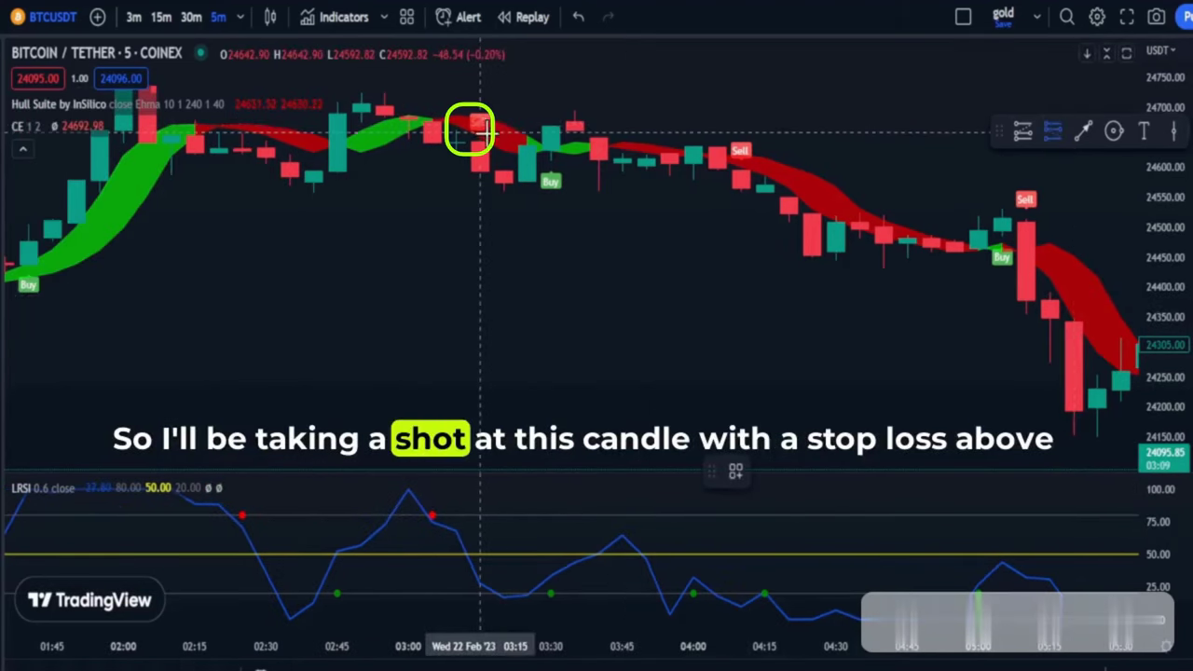
click(483, 140)
drag(481, 80, 479, 89)
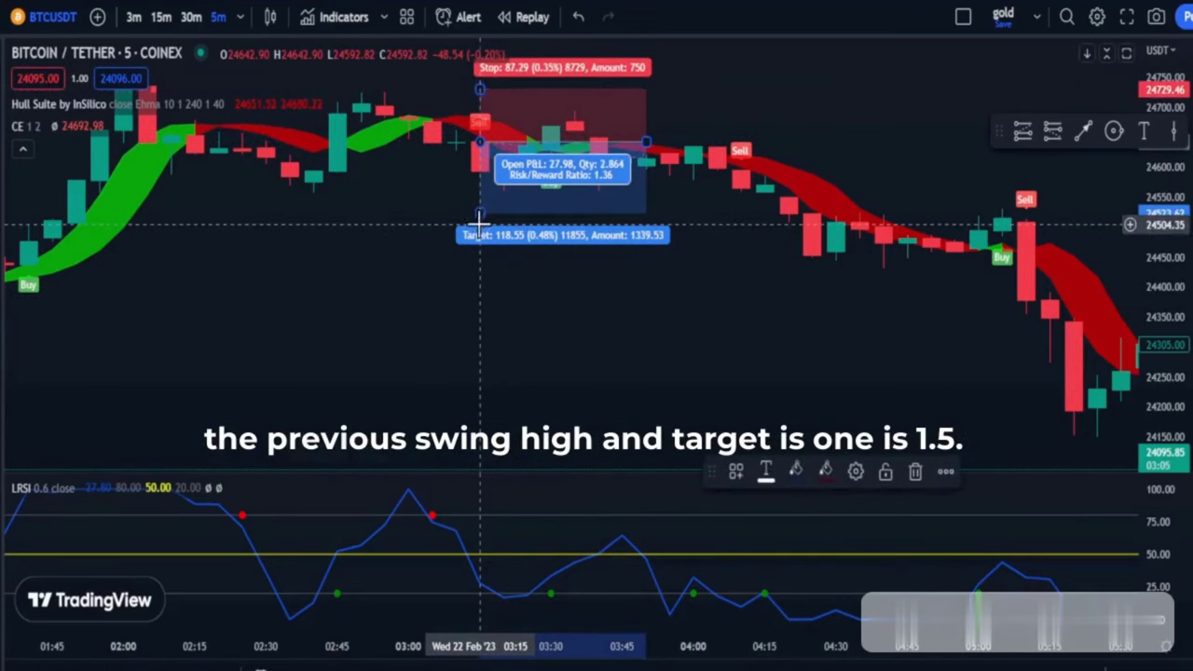
drag(481, 215, 477, 277)
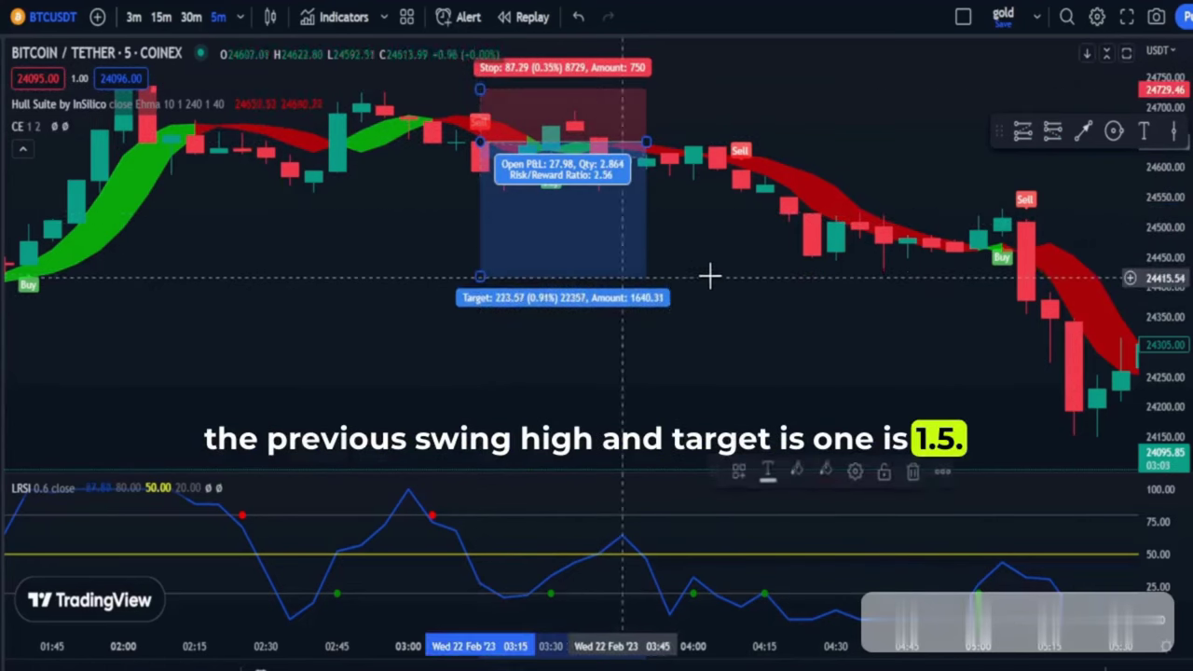
click(789, 280)
- Examine the Laguerre RSI and Hull Suite cloud at the 05:10 Sell signal and the signals that follow it
drag(886, 332, 644, 336)
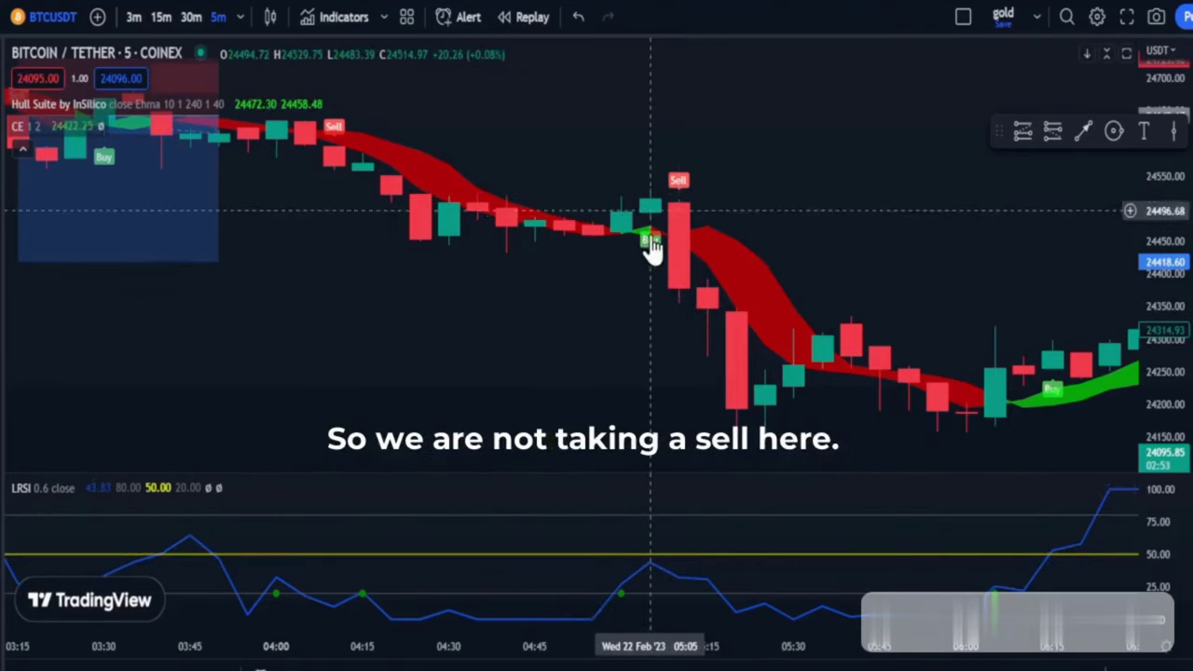
drag(954, 261, 391, 163)
drag(855, 160, 582, 160)
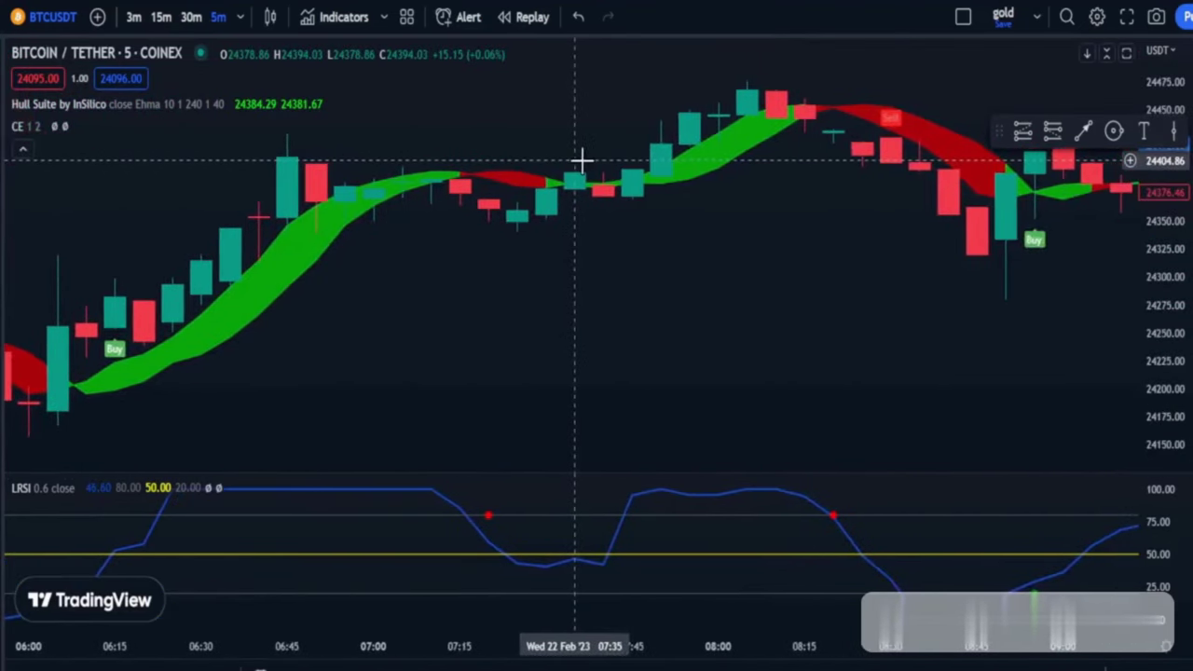
- Place a short position from the 08:25 candle near the Sell signal, with a stop of about 72 and a target of about 163
scroll(905, 159, up, 2)
scroll(907, 168, down, 2)
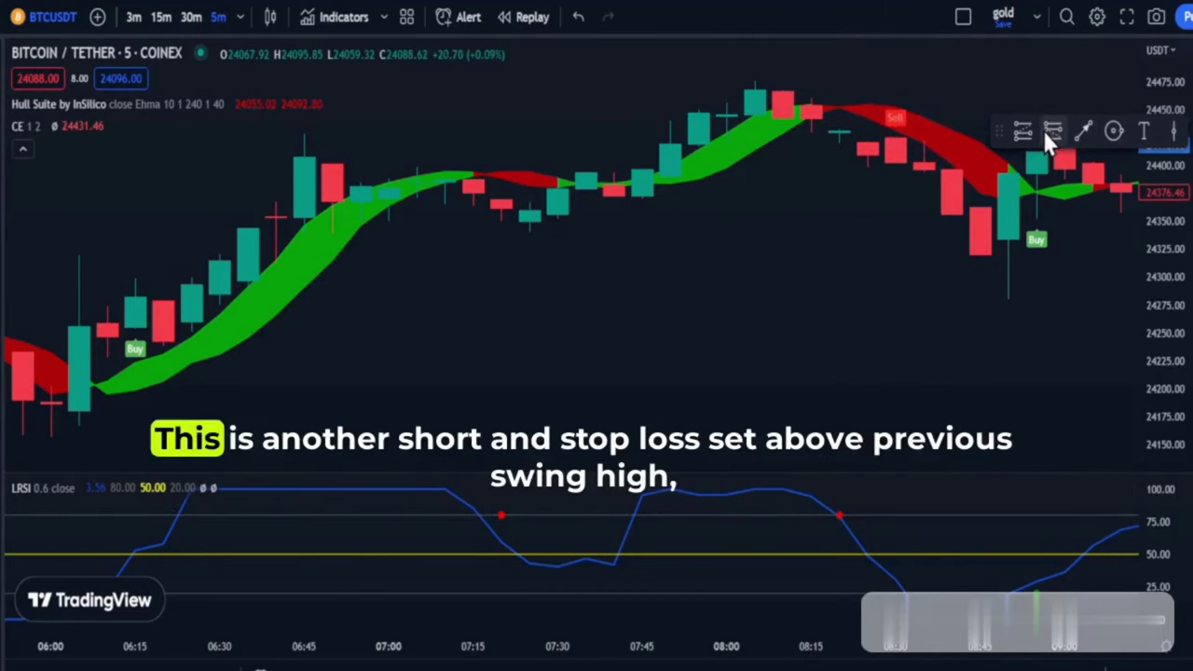
click(865, 162)
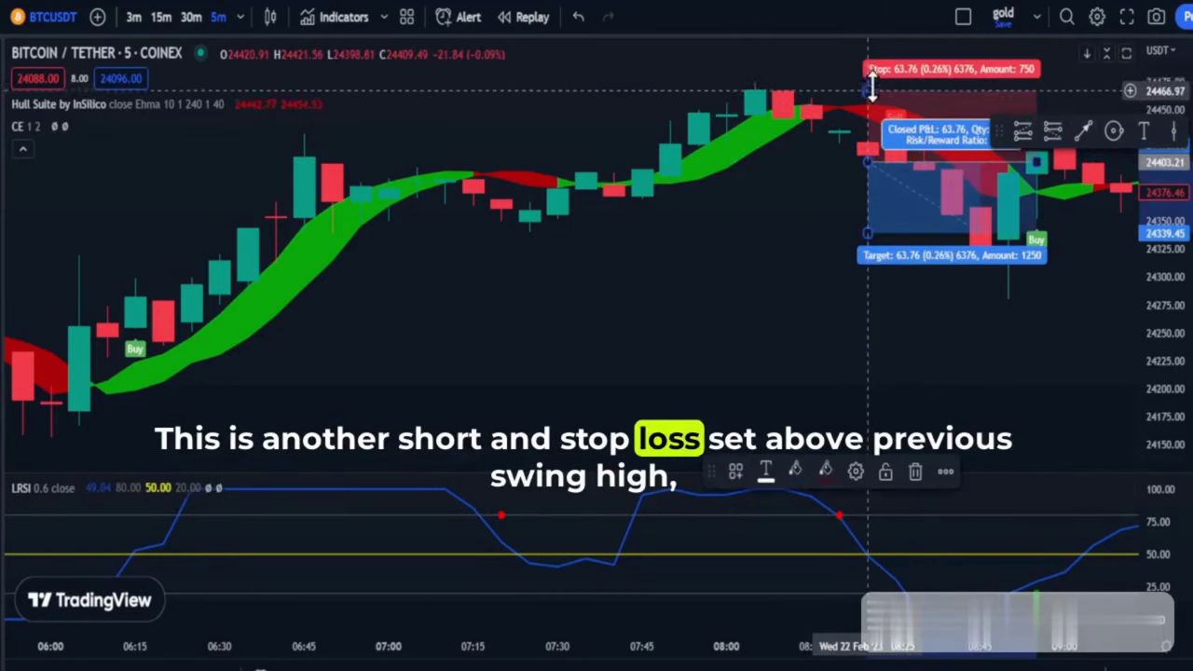
drag(870, 89, 873, 83)
drag(869, 236, 847, 354)
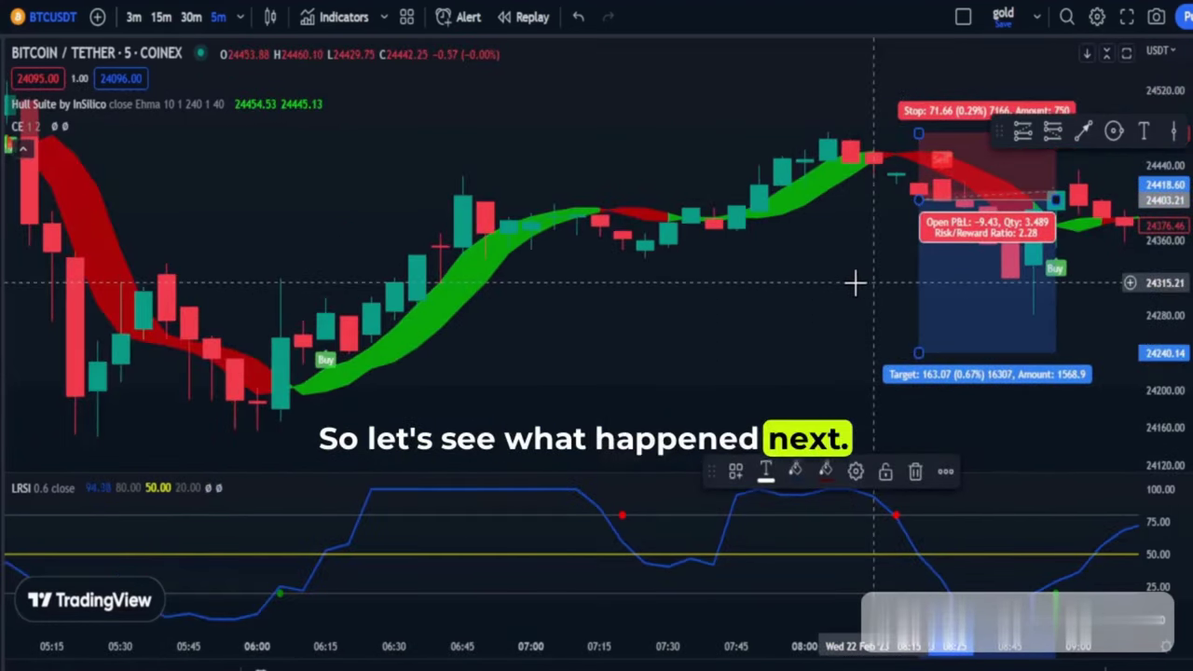
drag(852, 279, 515, 270)
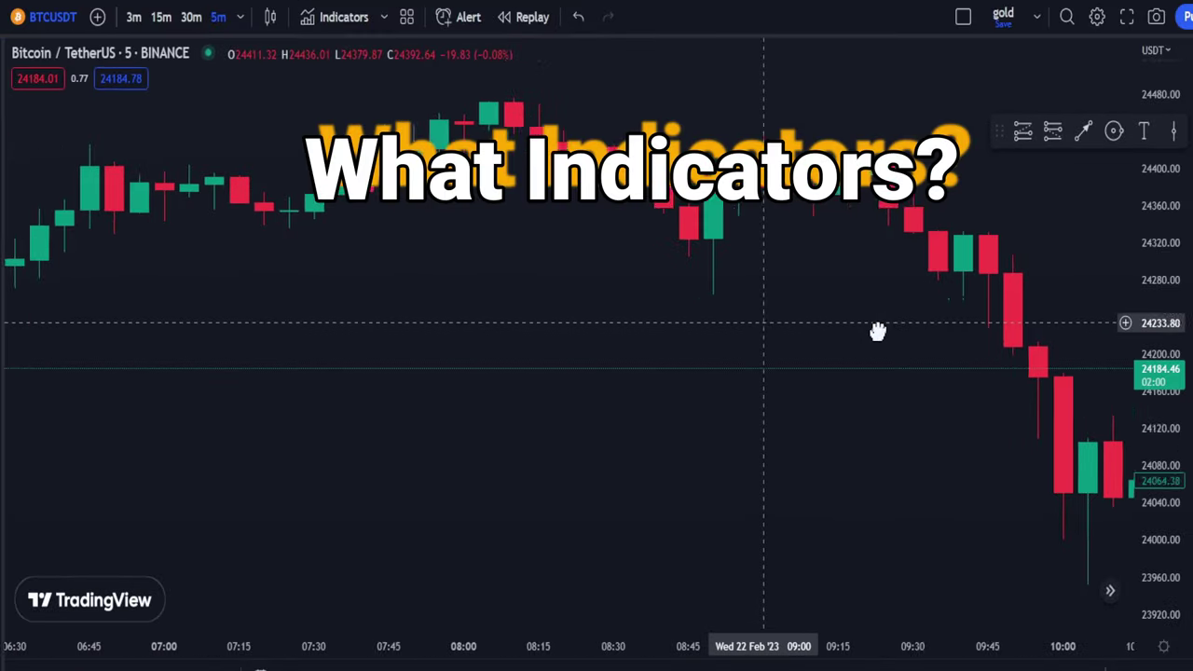
- Add the Hull Suite indicator by InSilico to the Binance BTCUSDT 5-minute chart
scroll(871, 328, up, 3)
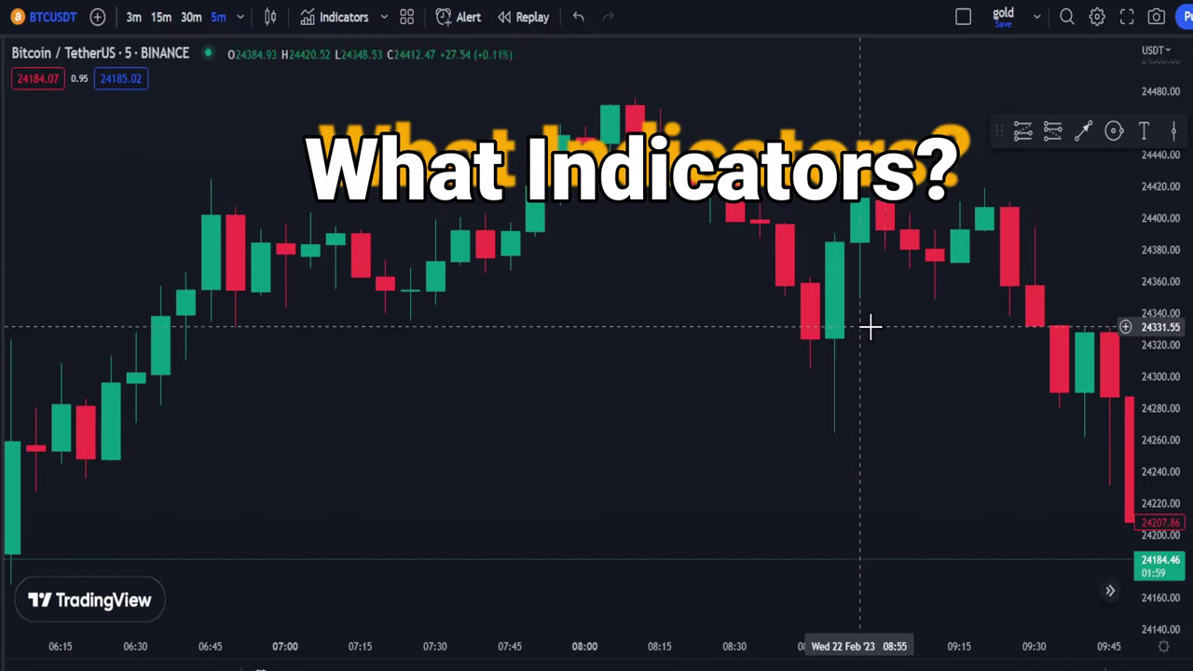
click(344, 16)
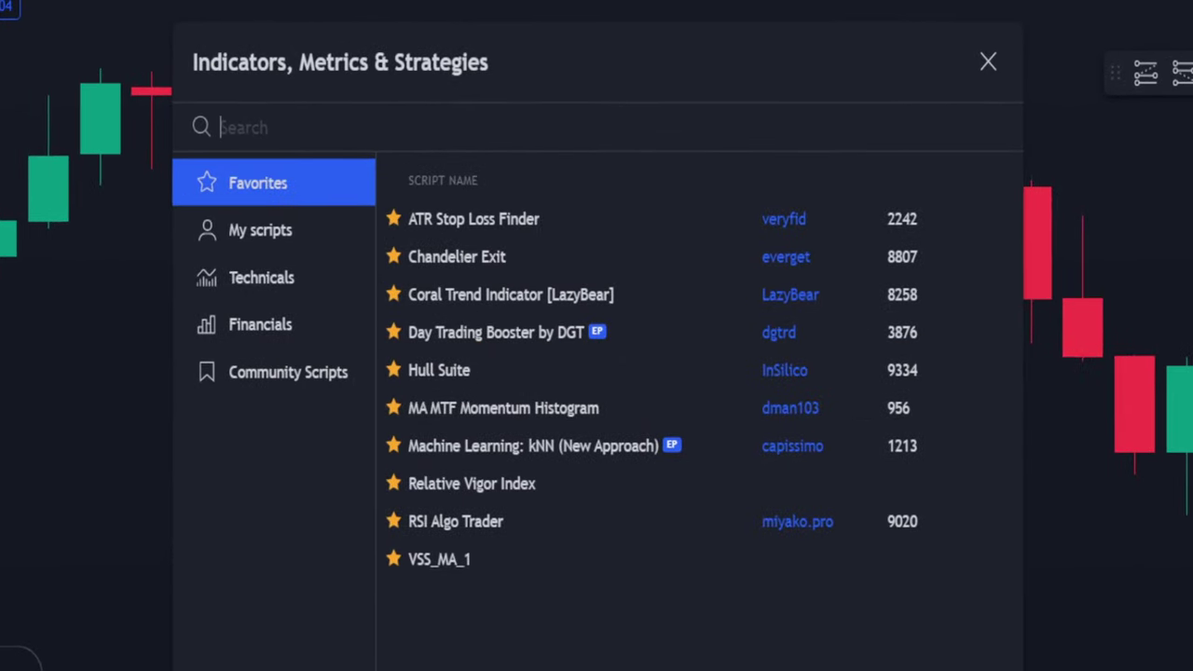
text(hull suite)
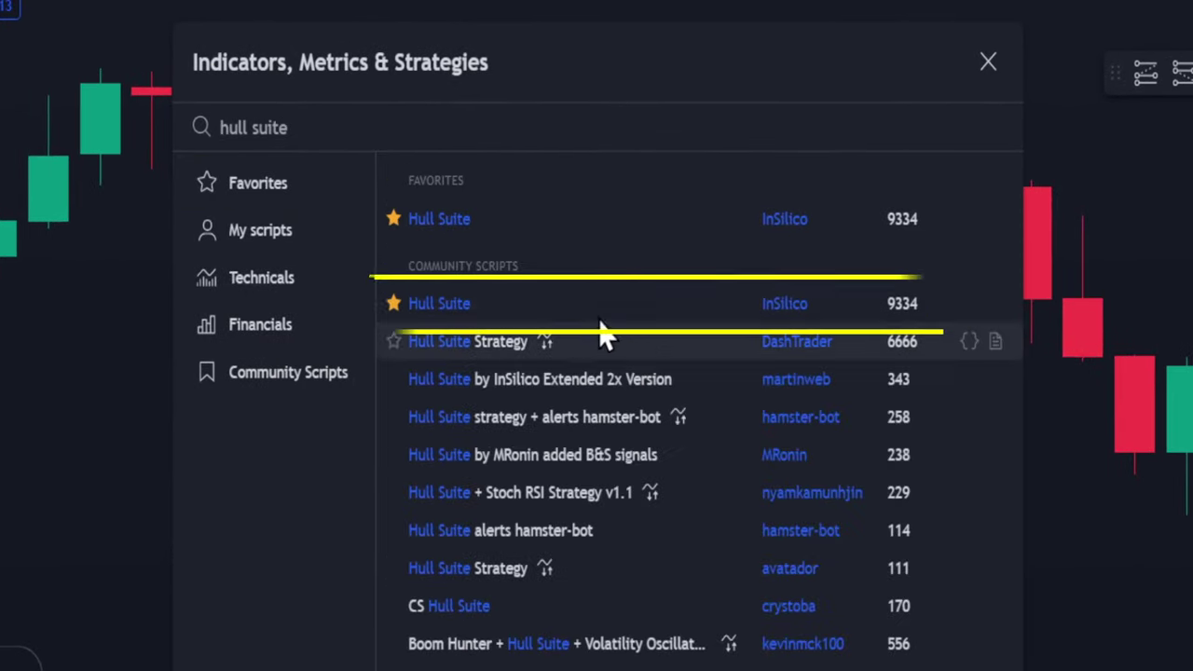
click(664, 316)
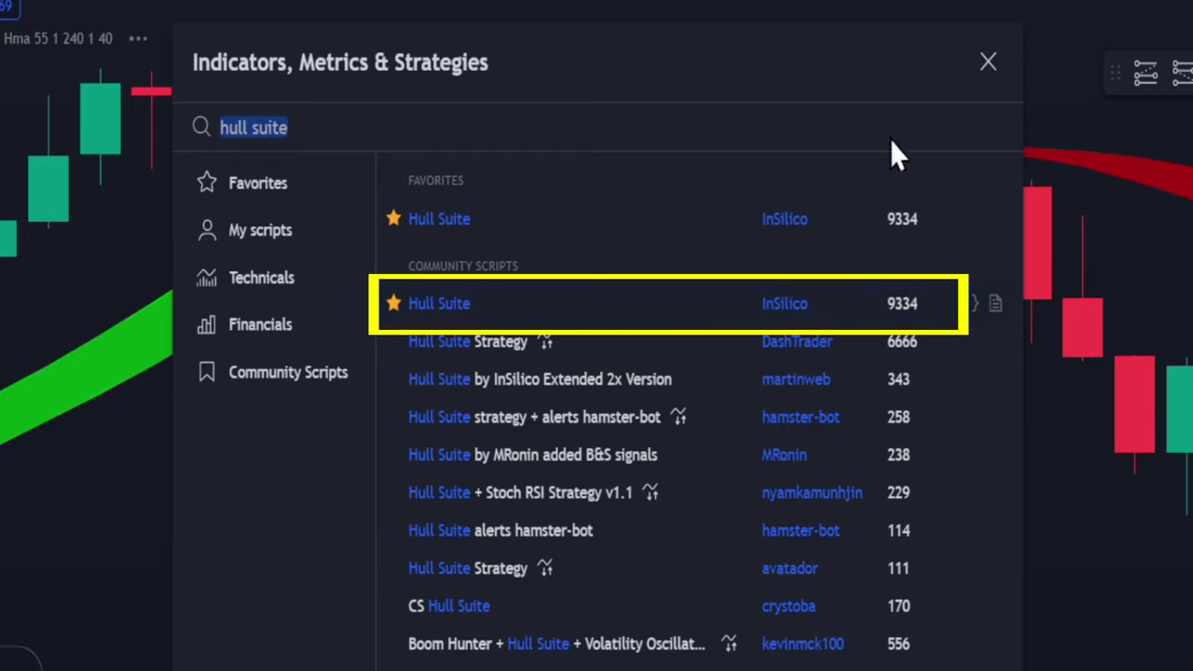
click(1006, 56)
- Set the Hull Suite's Hull Variation to Ehma and its Length to 10
click(256, 100)
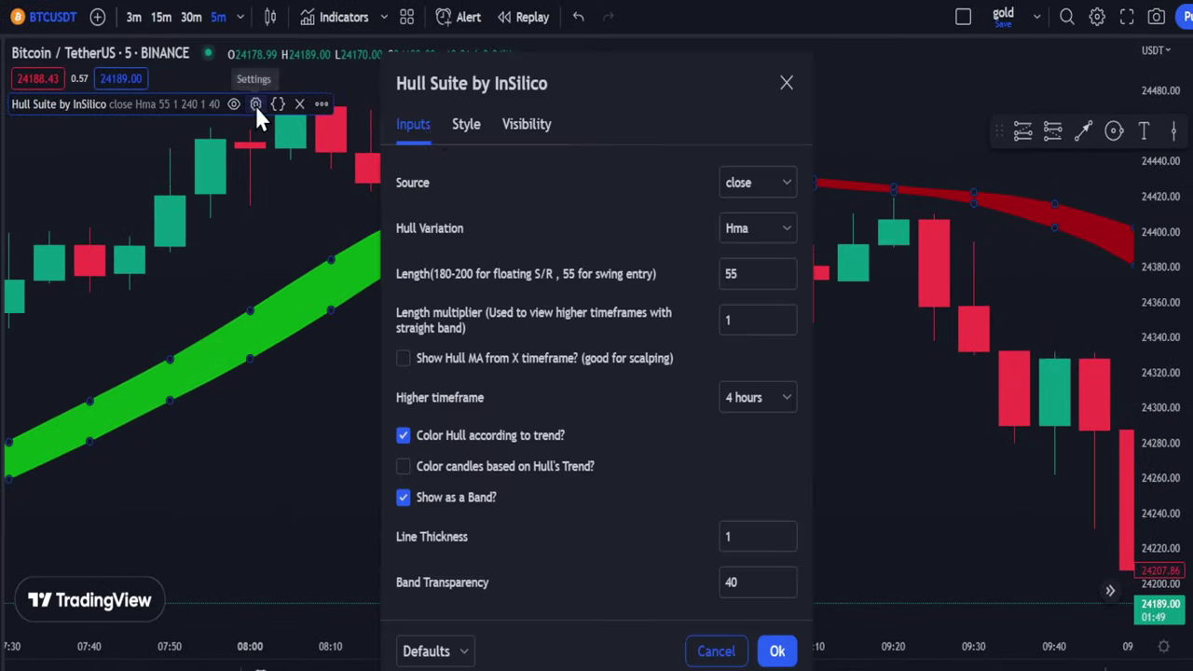
click(466, 122)
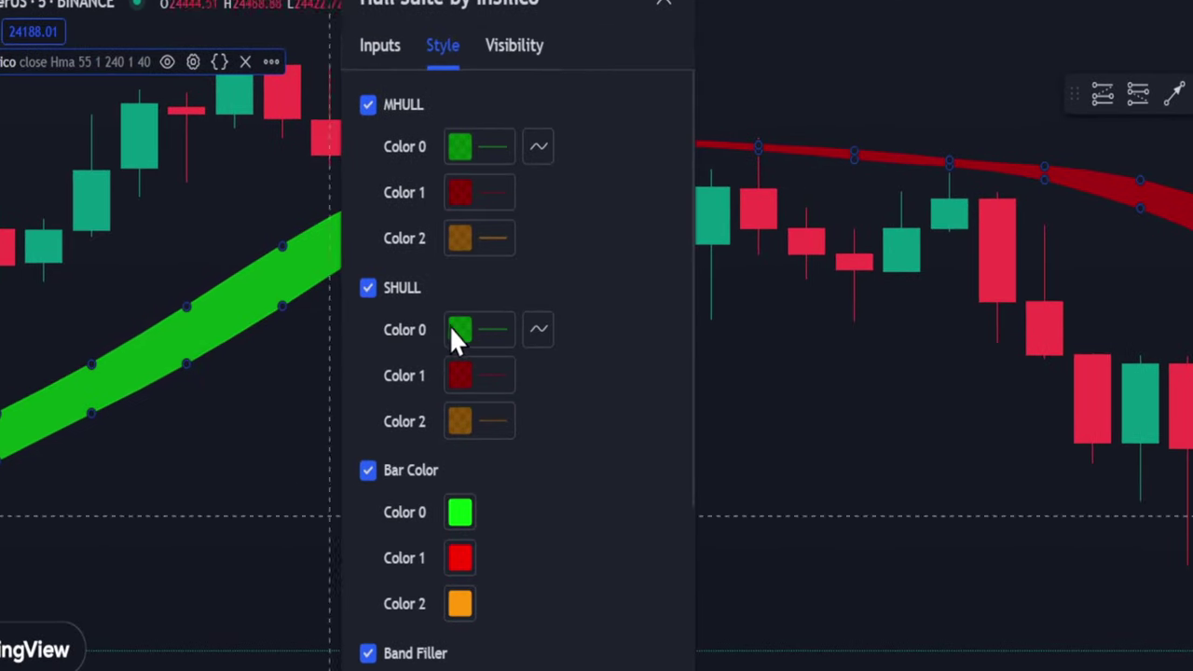
click(373, 49)
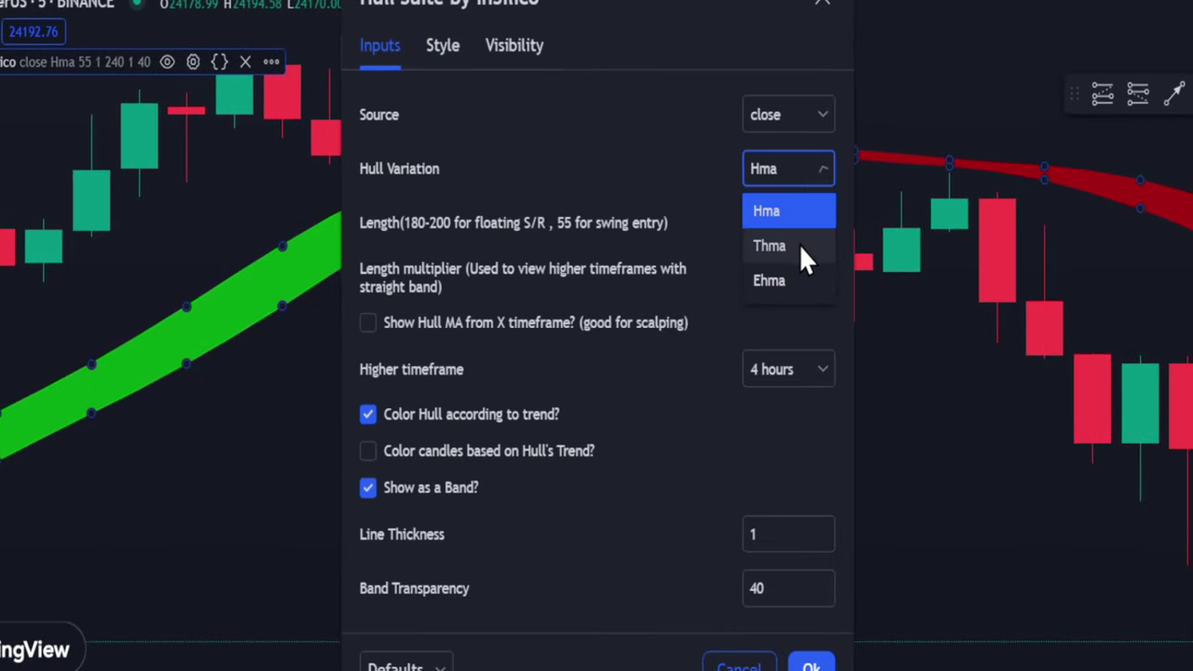
click(772, 222)
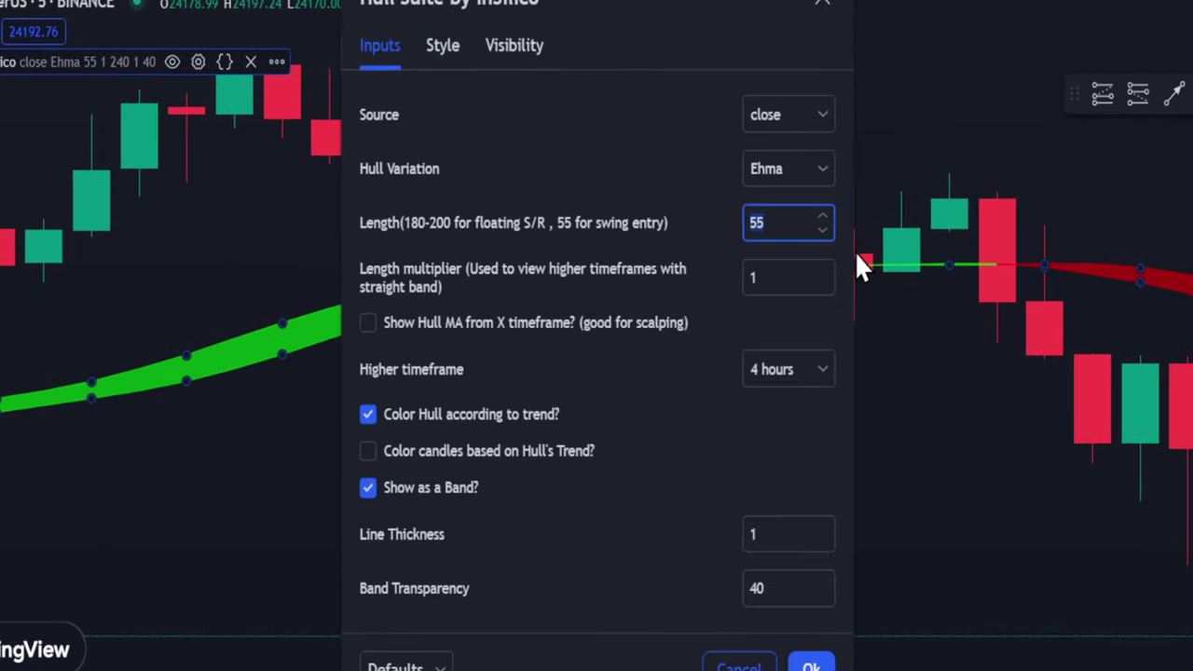
key(Return)
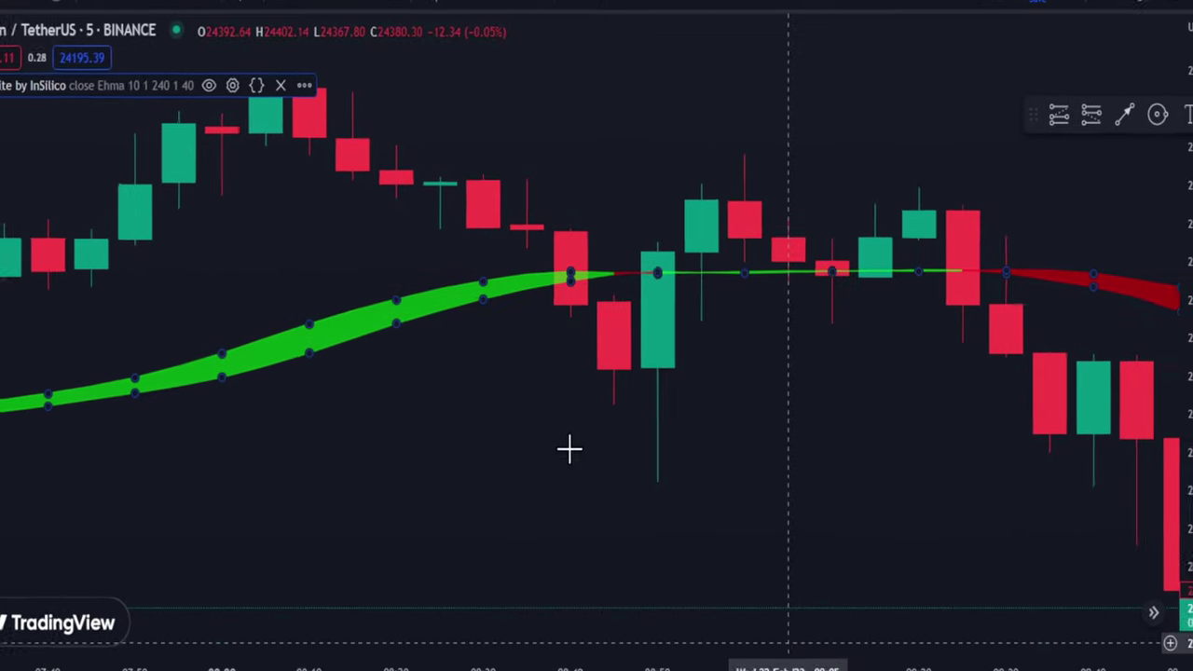
- Add the Chandelier Exit community script by everget to the chart
click(373, 13)
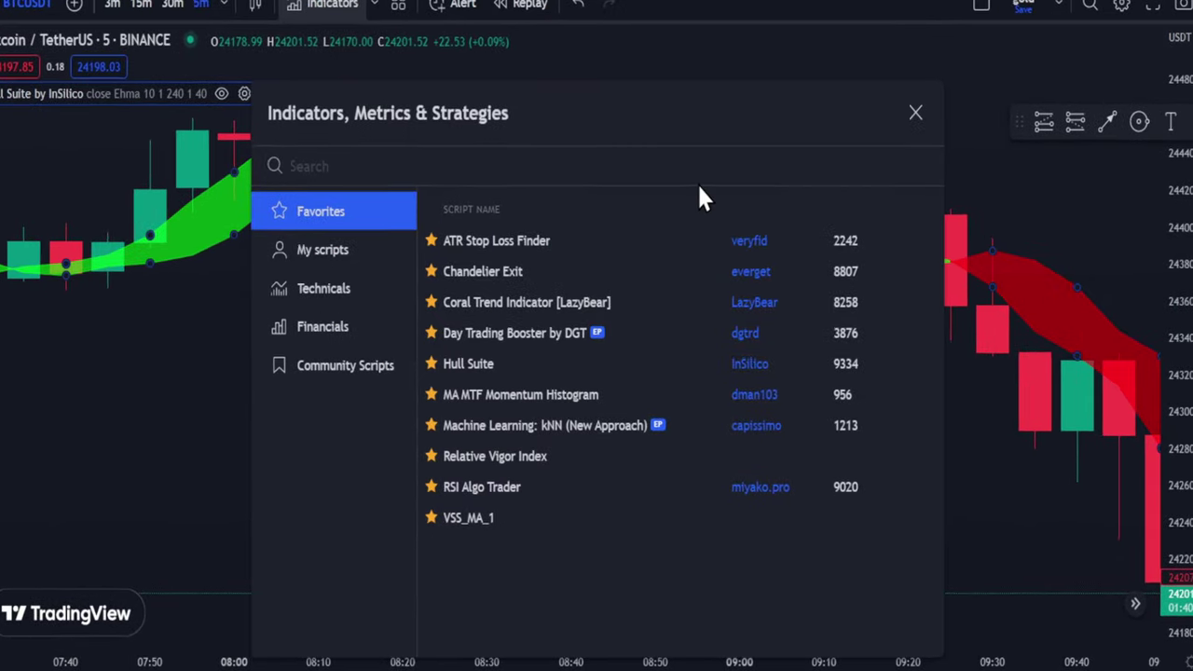
text(chand)
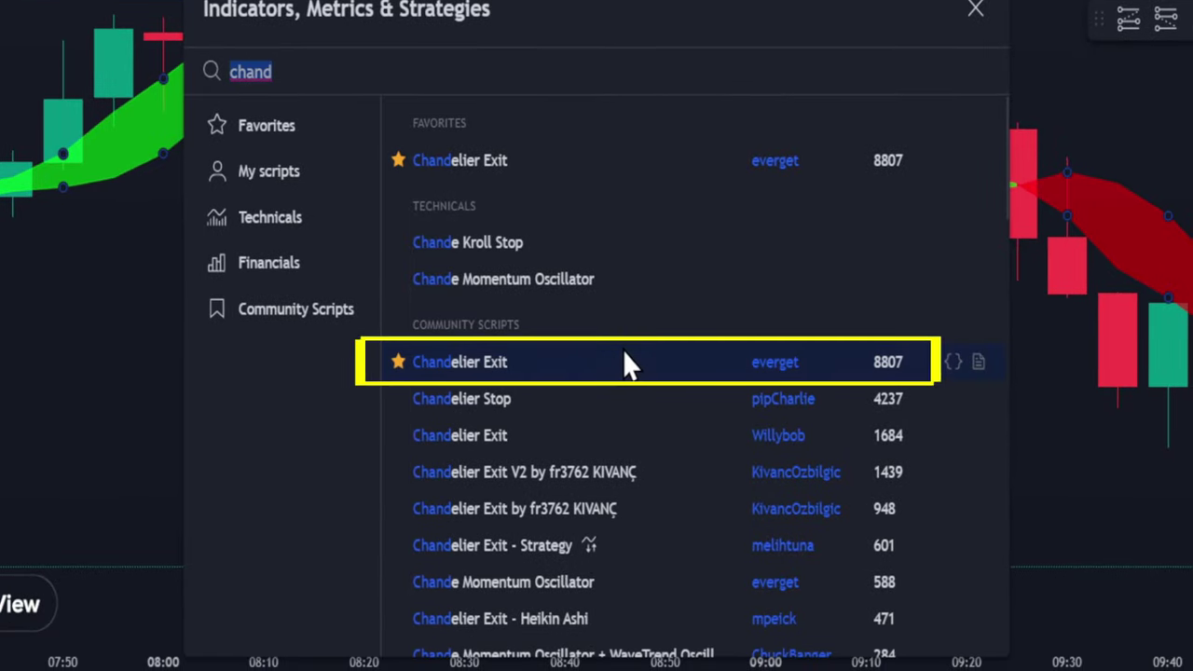
click(624, 359)
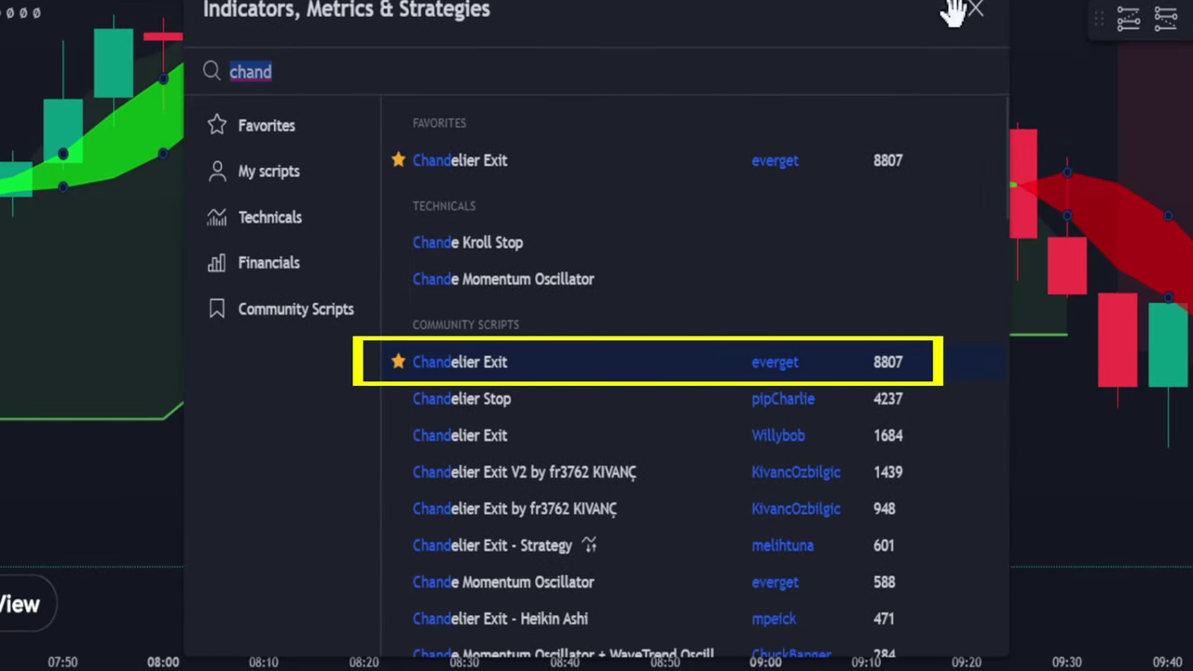
click(971, 9)
- Hide the CE indicator's long and short stops, stop starts and state fillings, keeping only the Buy and Sell labels
click(75, 122)
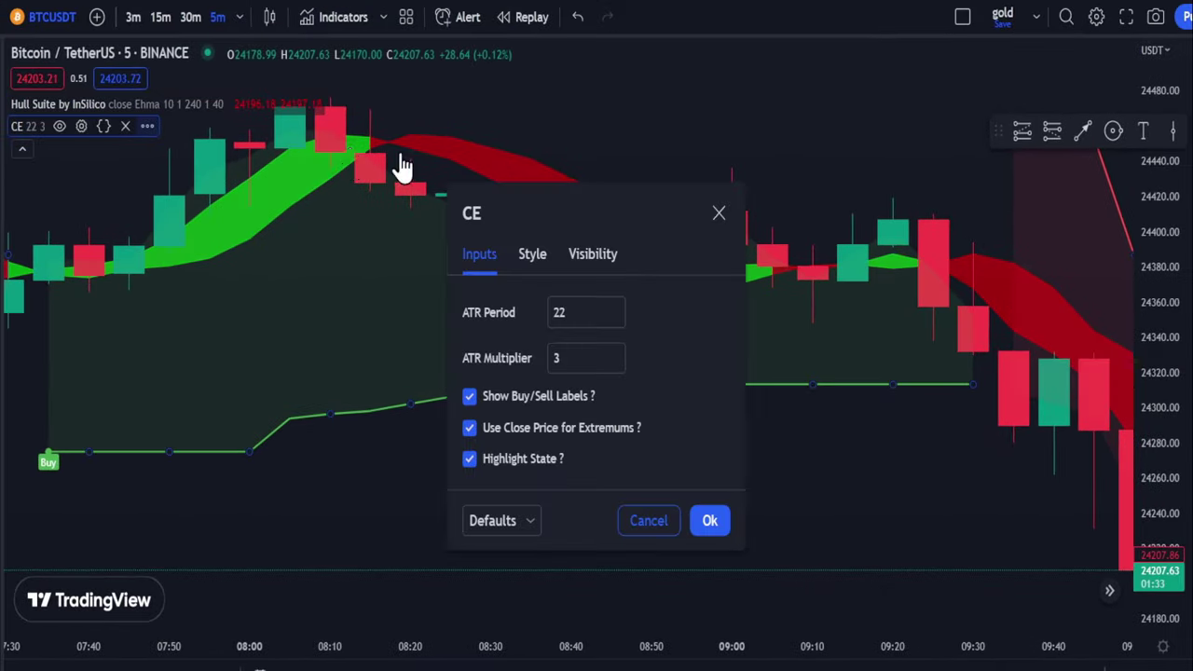
click(533, 253)
click(504, 150)
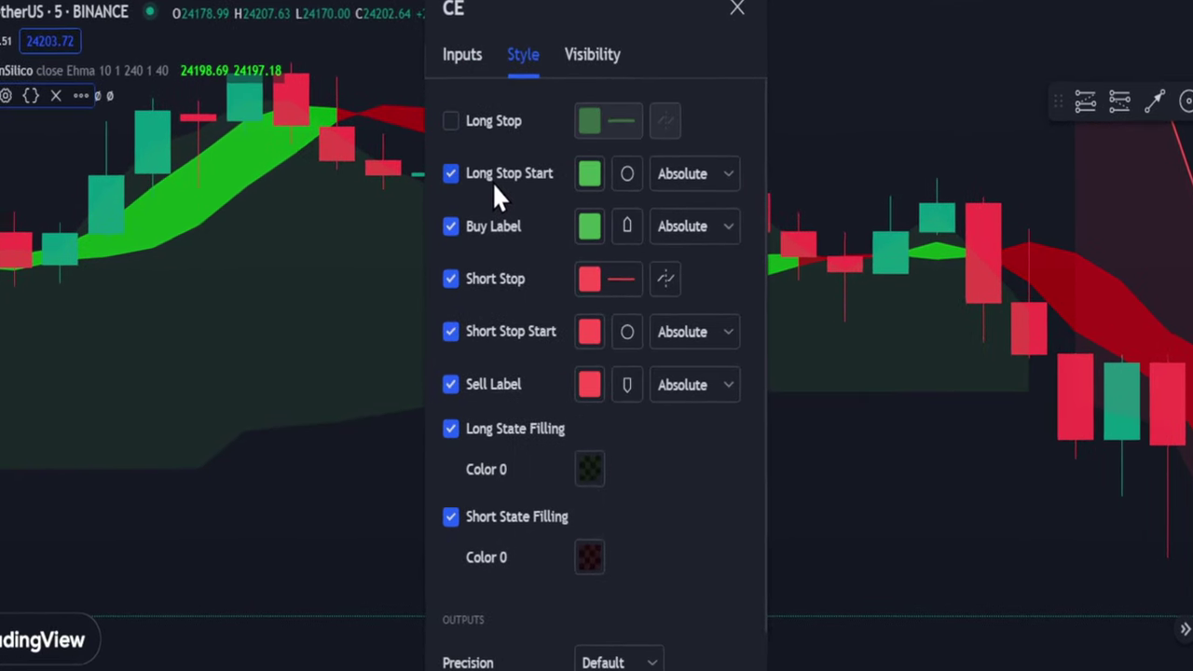
click(495, 179)
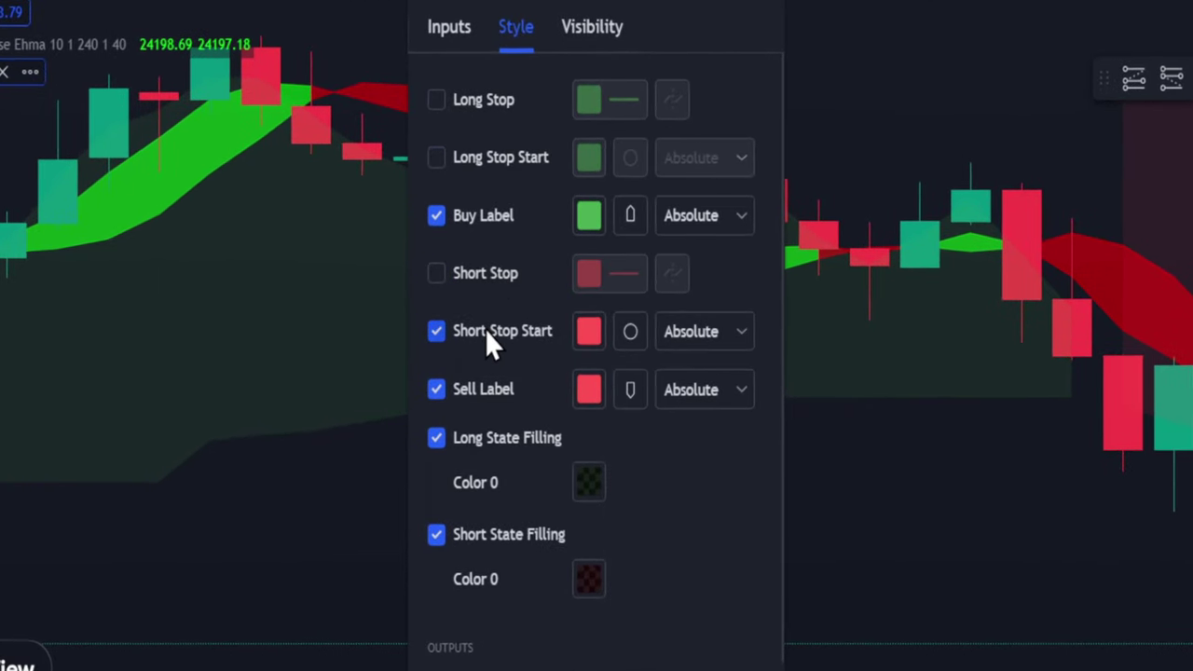
click(502, 445)
click(502, 531)
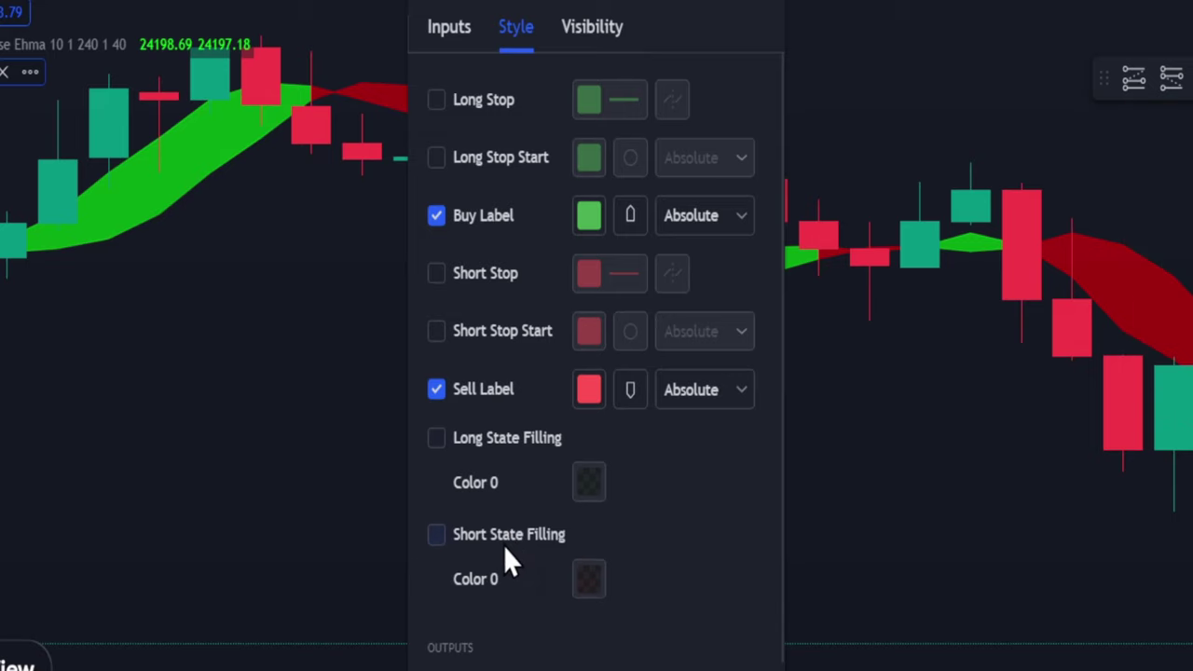
- Position the CE Buy label below bar and the Sell label above bar
click(718, 205)
click(705, 297)
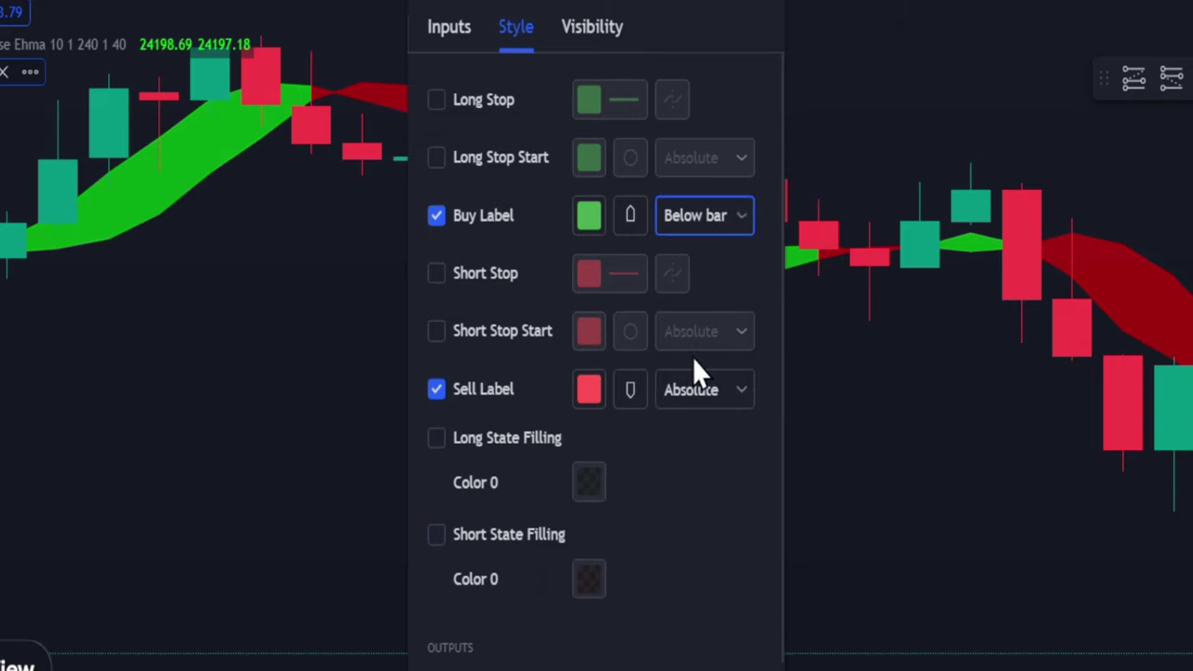
click(691, 392)
click(722, 435)
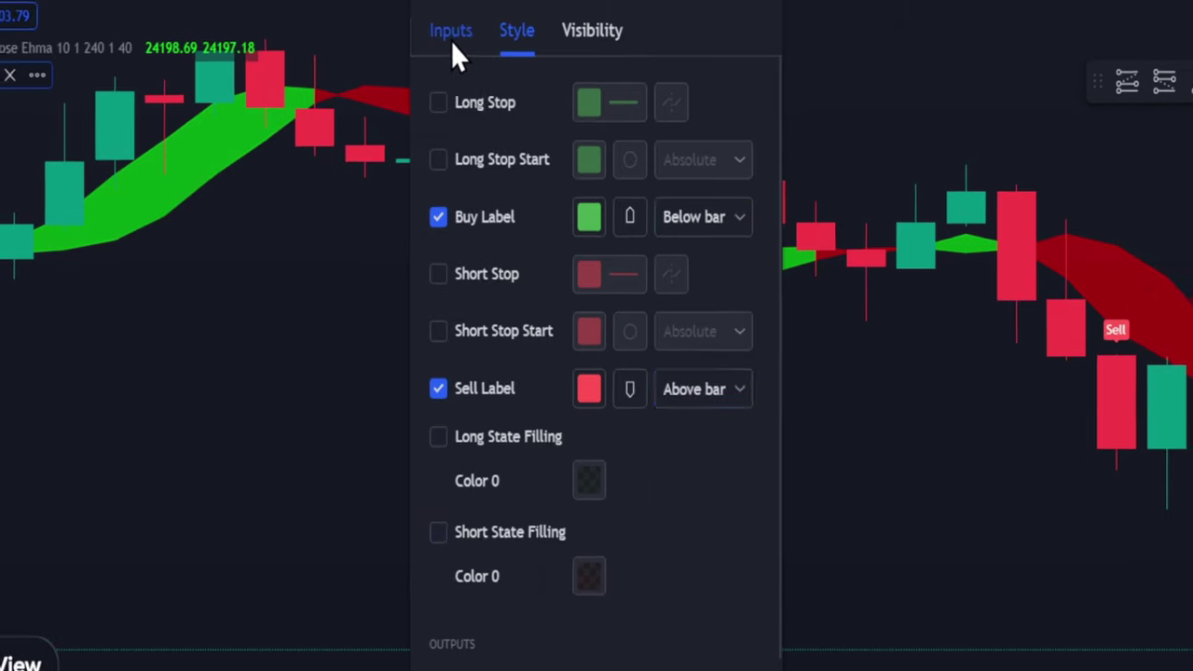
- Set the CE indicator's ATR Period to 1 and ATR Multiplier to 2
click(450, 28)
double_click(543, 101)
text(1)
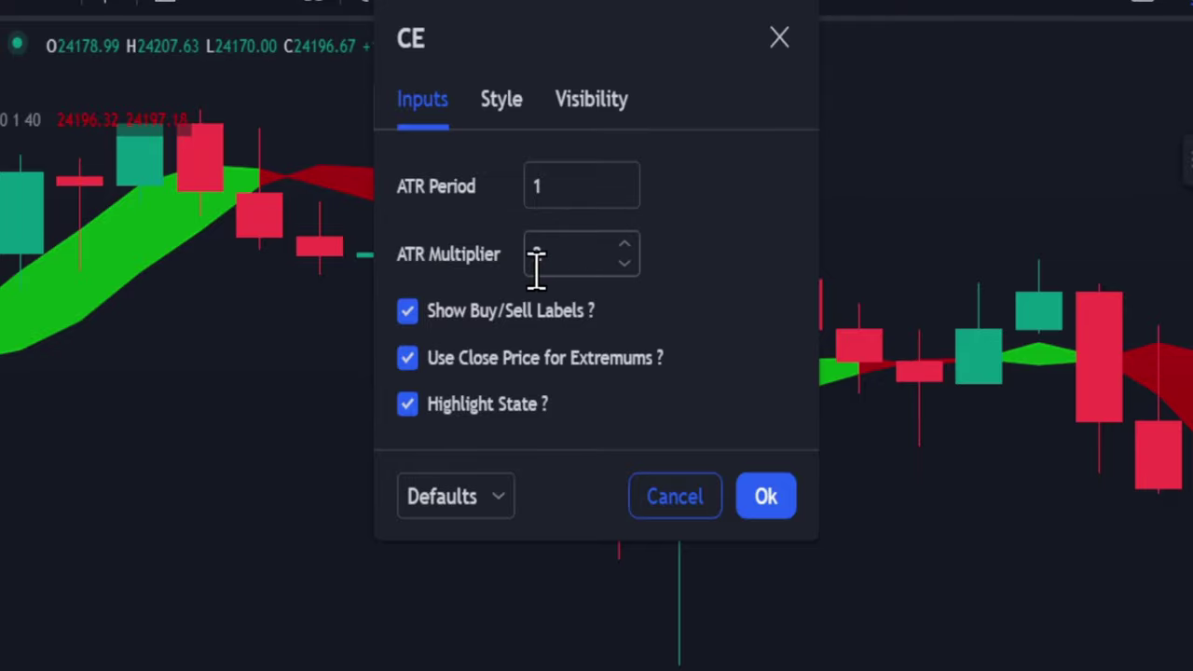
click(766, 499)
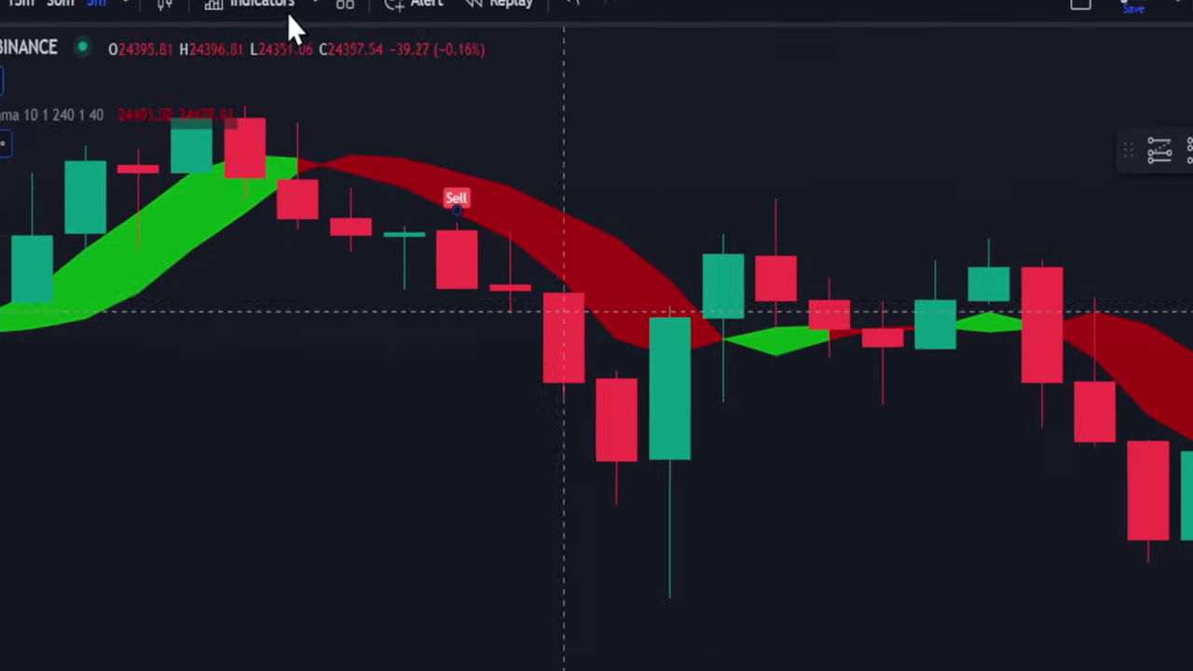
- Add the Laguerre RSI community script by everget to the chart
click(340, 17)
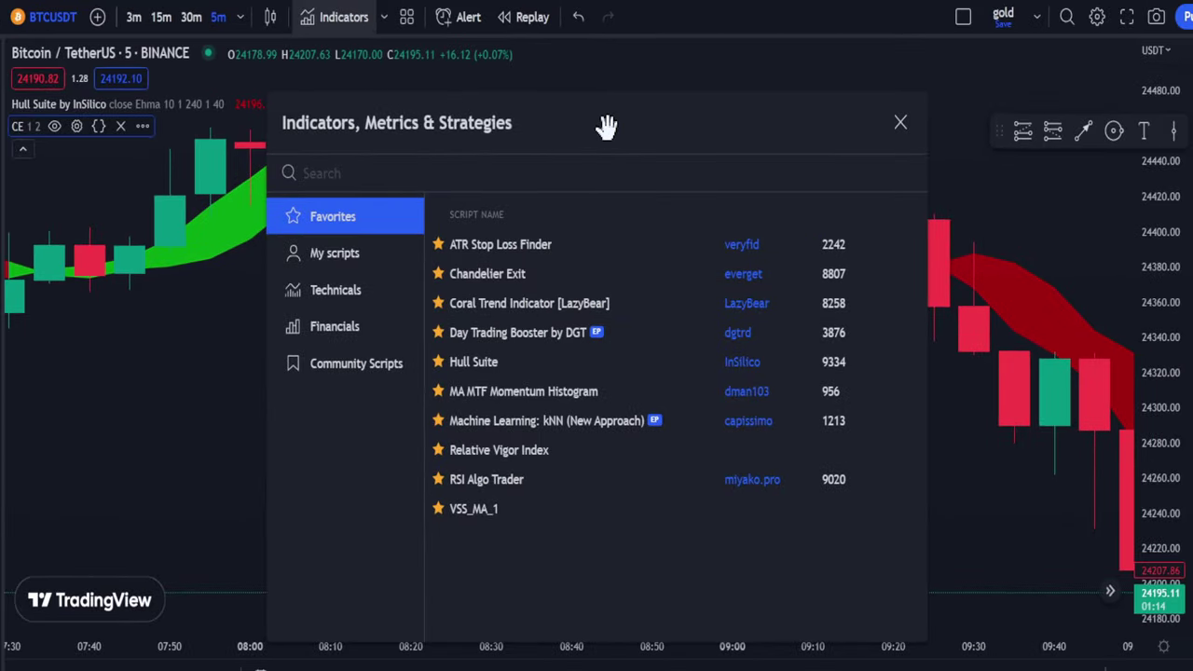
text(laguerr)
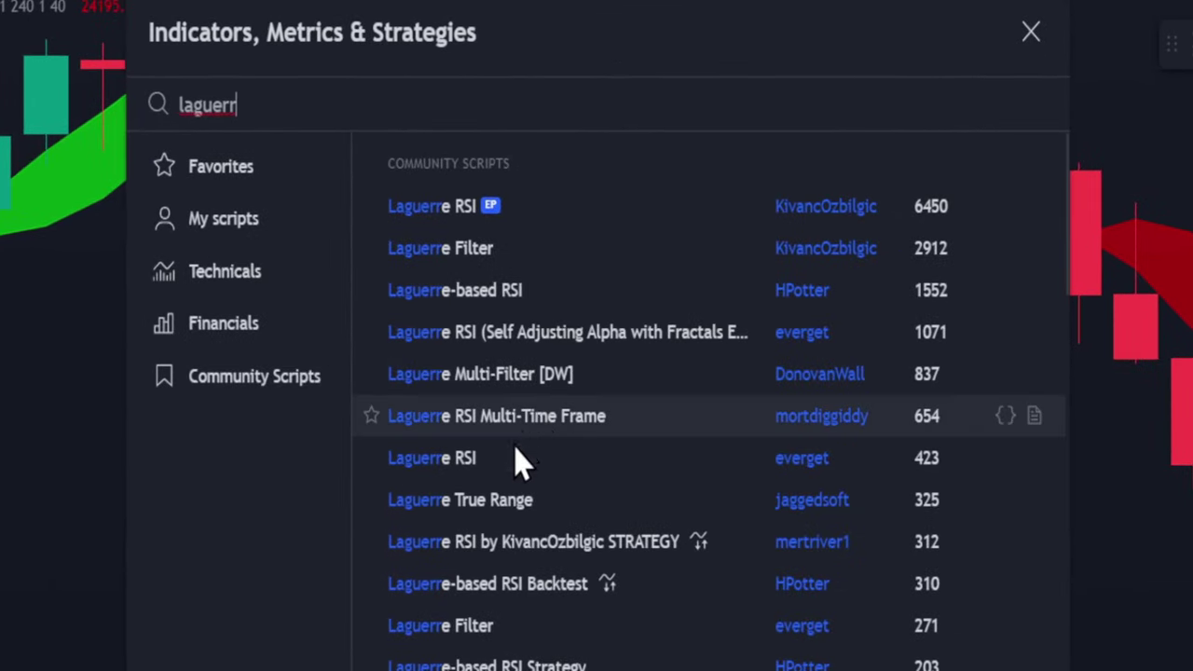
click(658, 466)
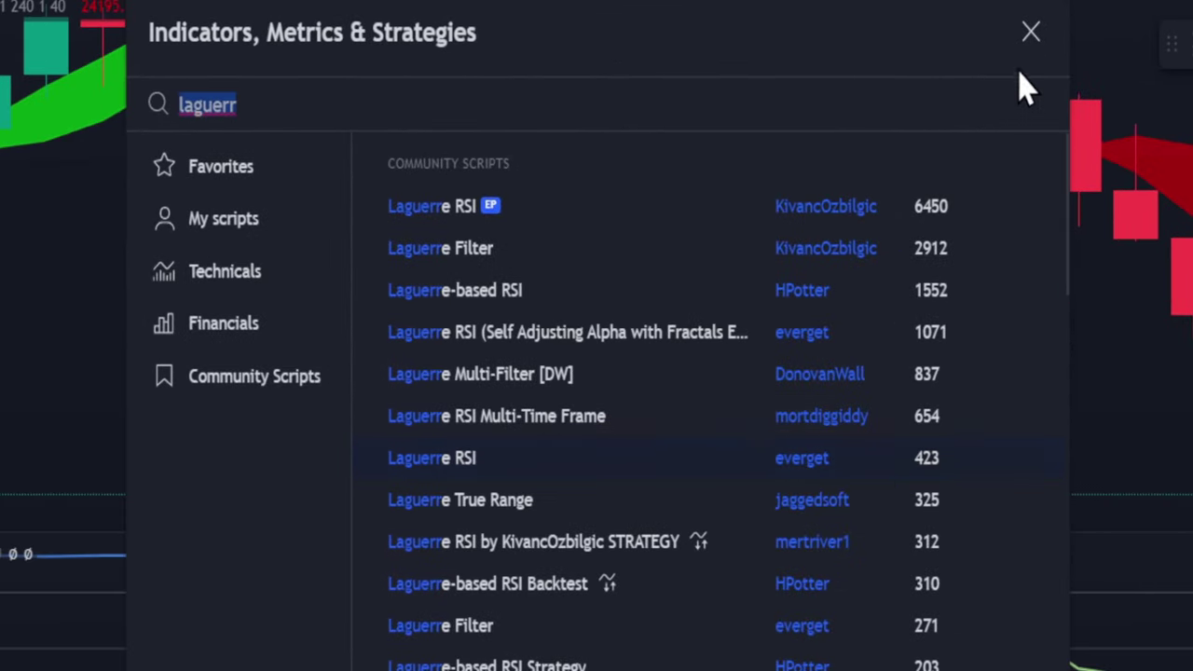
click(1031, 32)
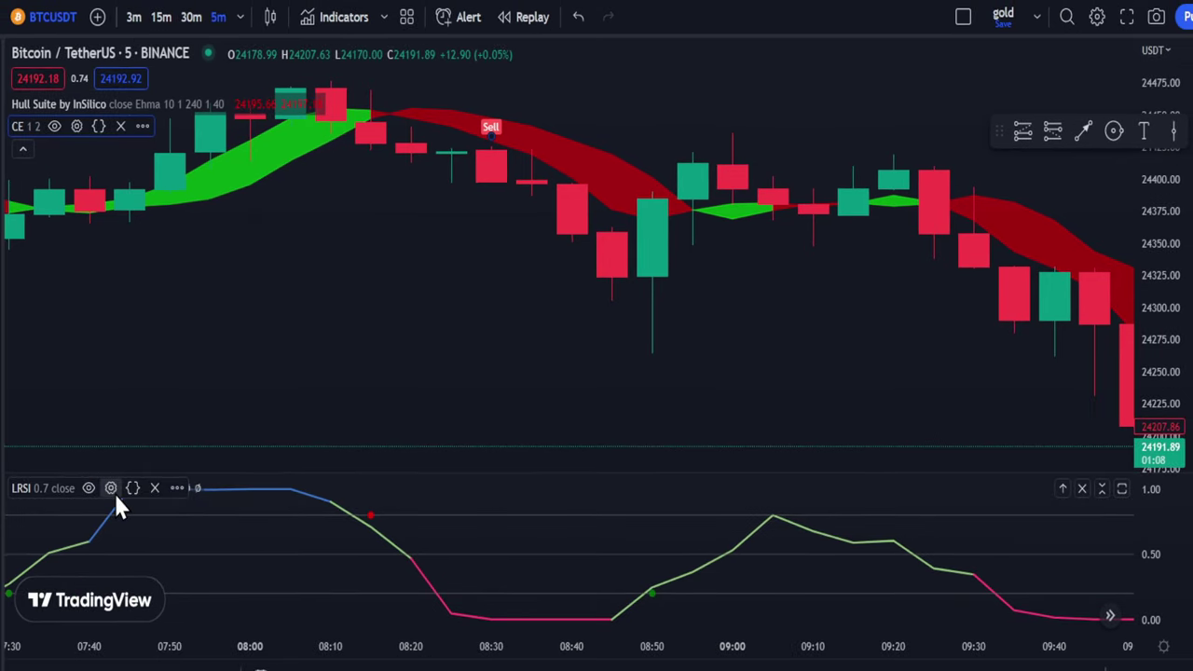
- Recolor the LRSI indicator's Color 1 and Color 2 lines blue and its Middle line yellow
click(111, 488)
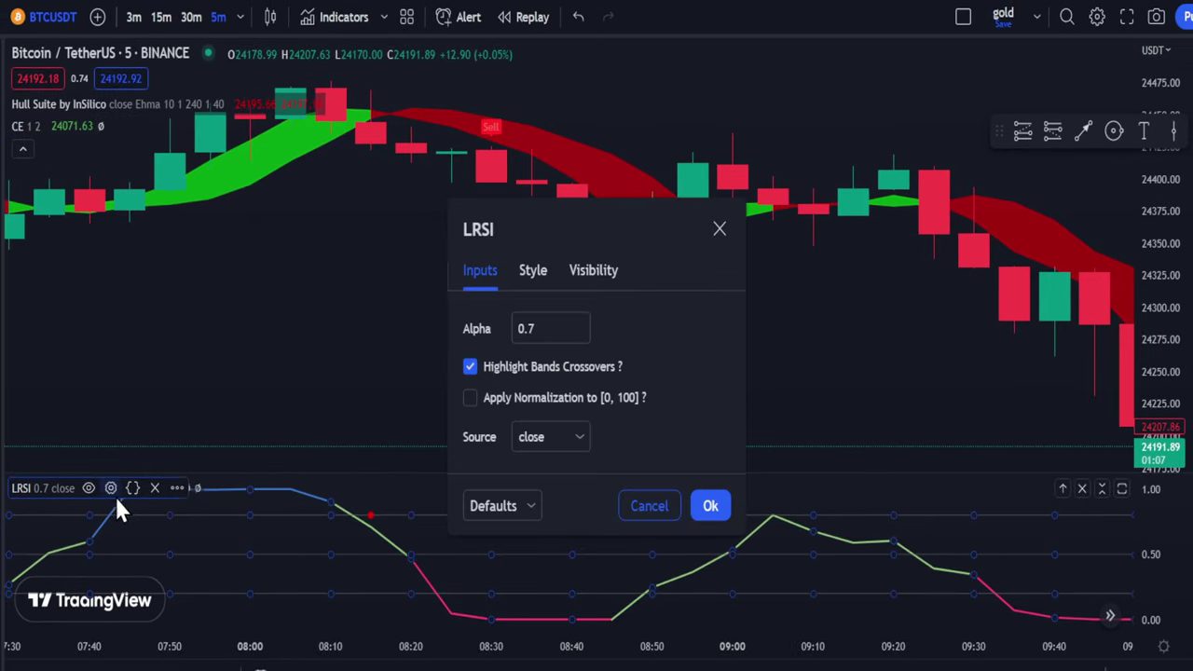
click(543, 275)
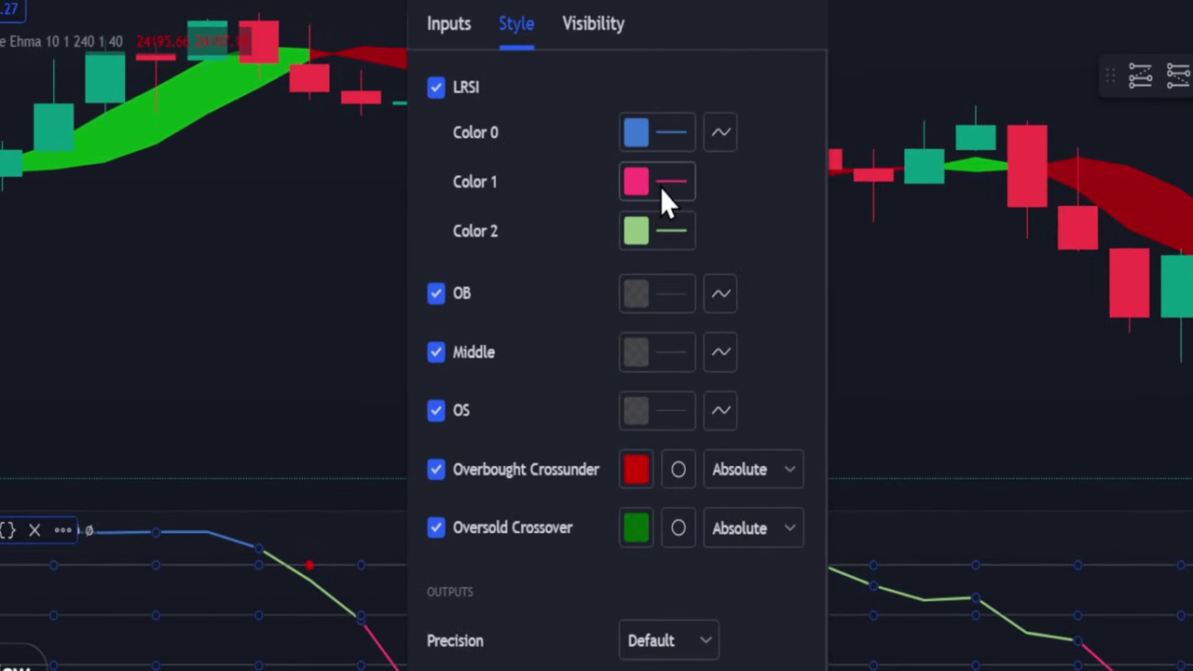
click(644, 393)
click(779, 257)
click(791, 546)
click(715, 180)
click(668, 231)
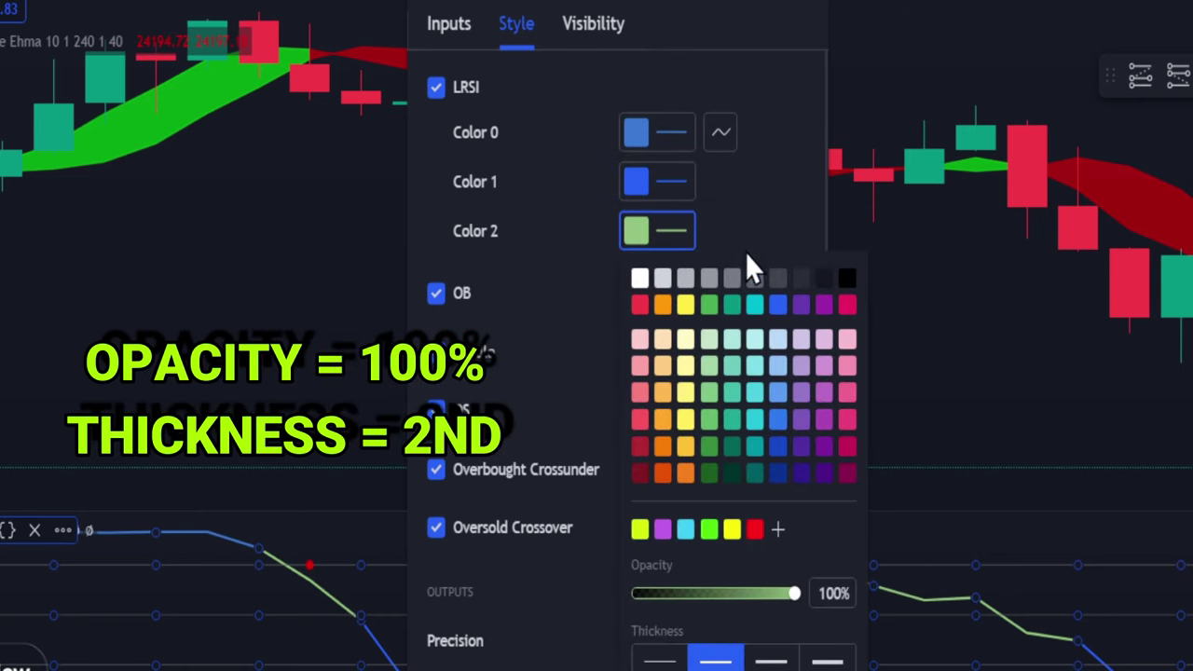
click(485, 359)
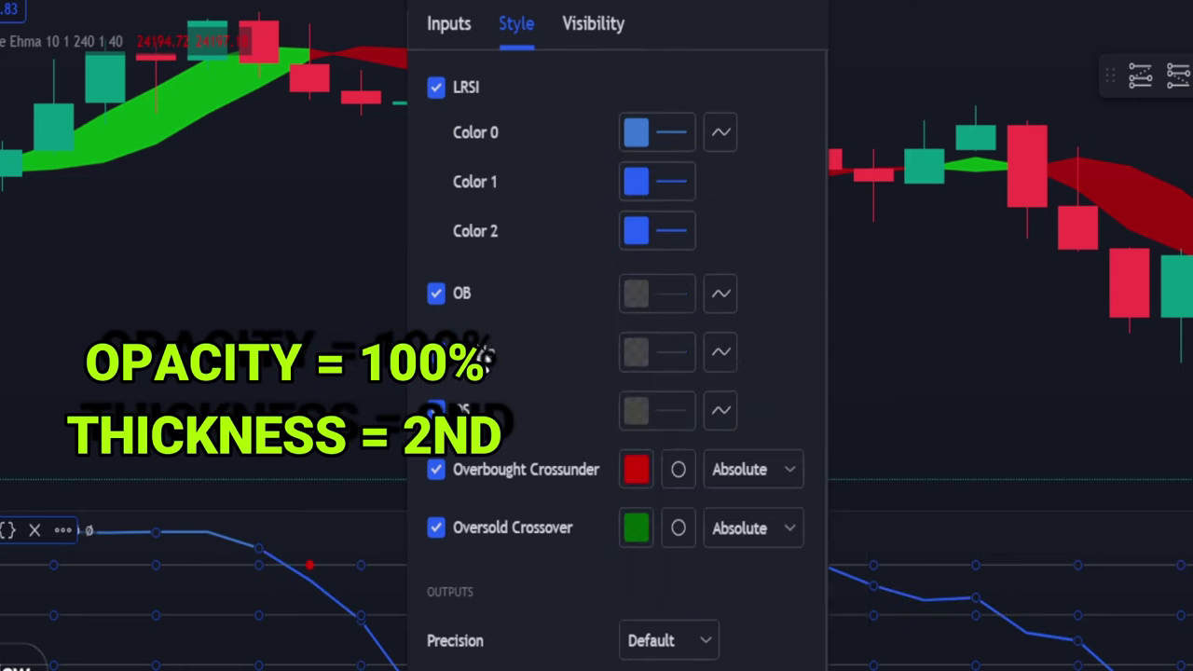
click(635, 354)
click(687, 187)
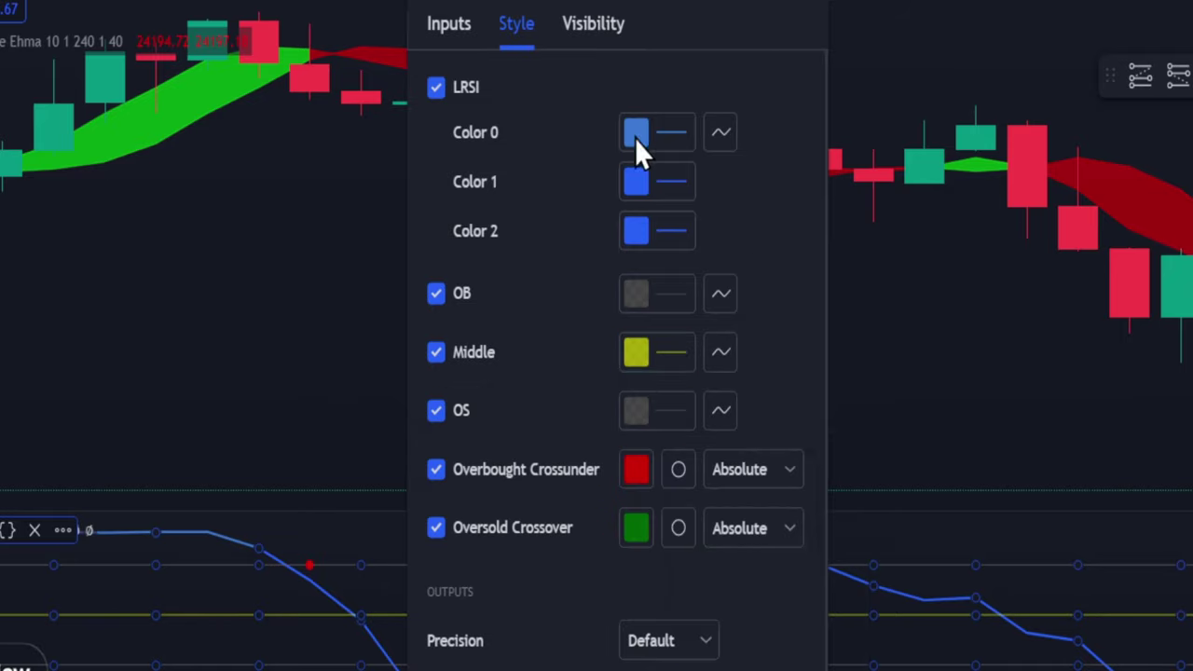
- Set the LRSI indicator's Alpha to 0.6 and enable normalization to [0, 100]
click(448, 26)
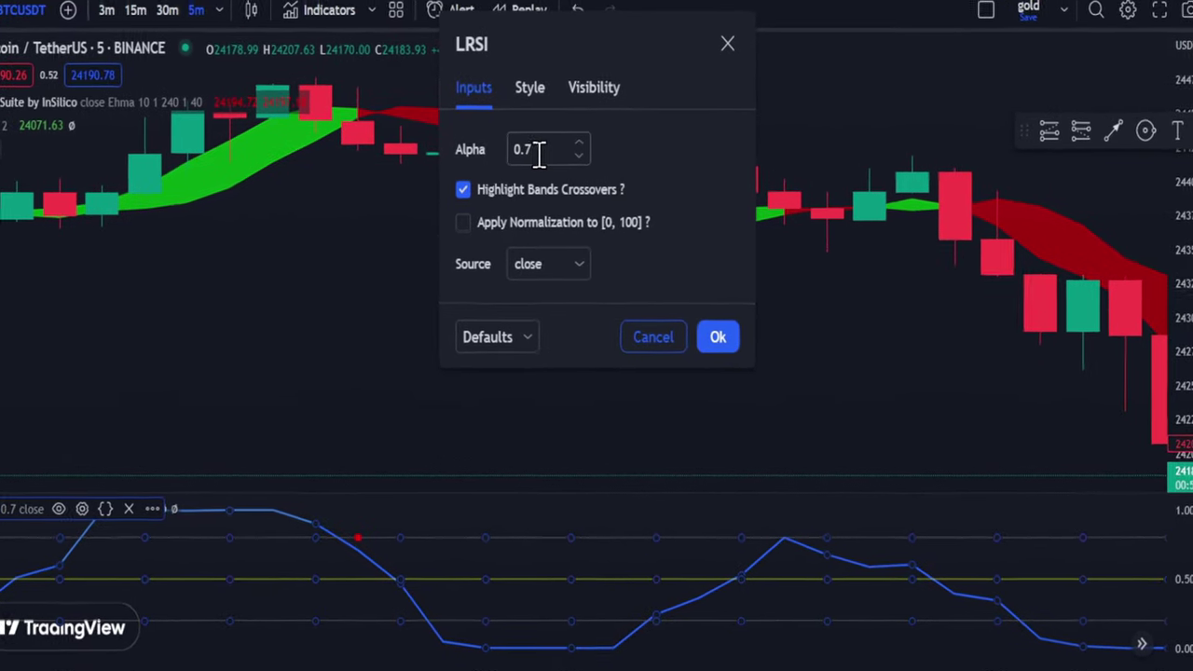
click(580, 154)
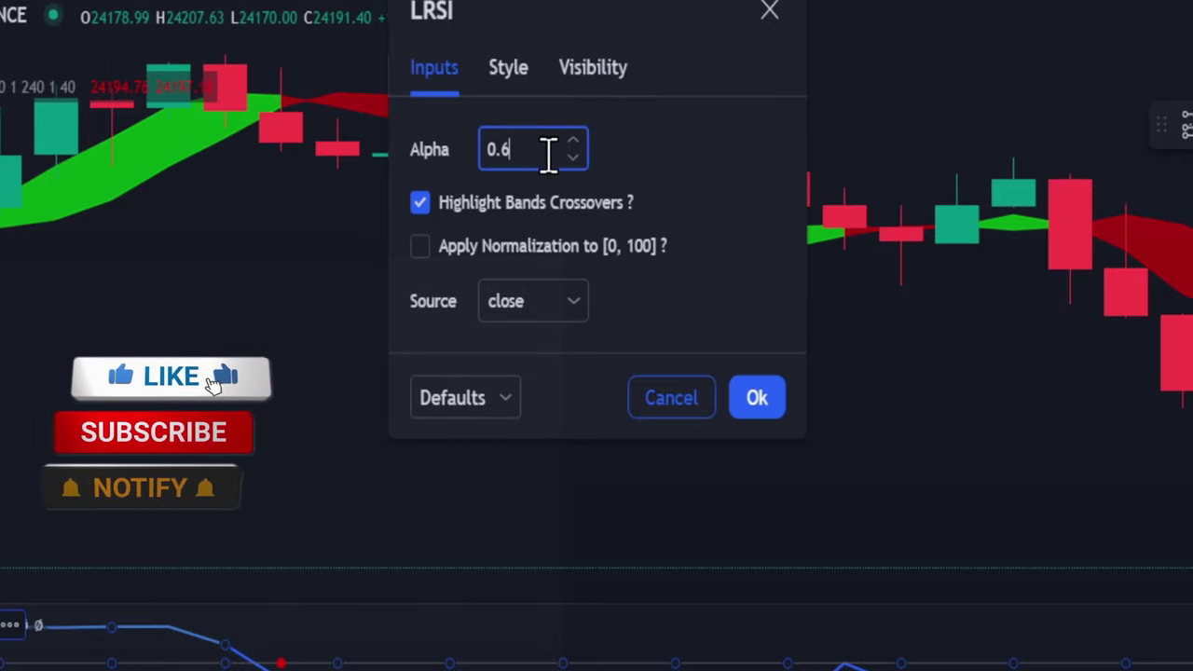
key(BackSpace)
text(2)
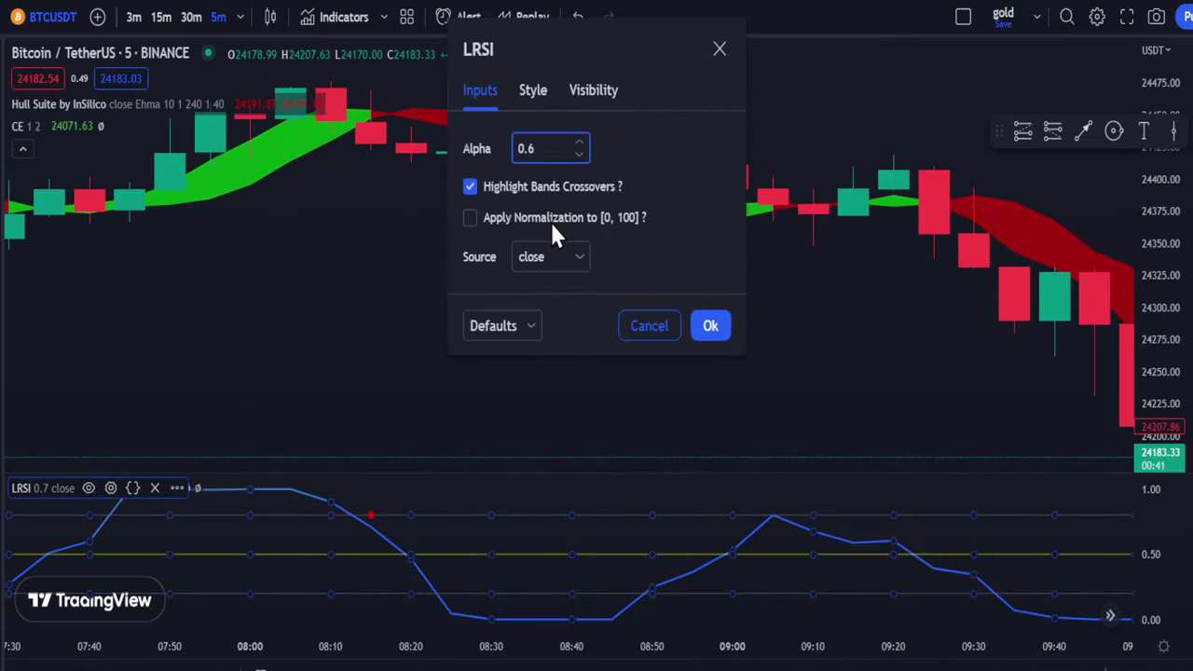
click(550, 220)
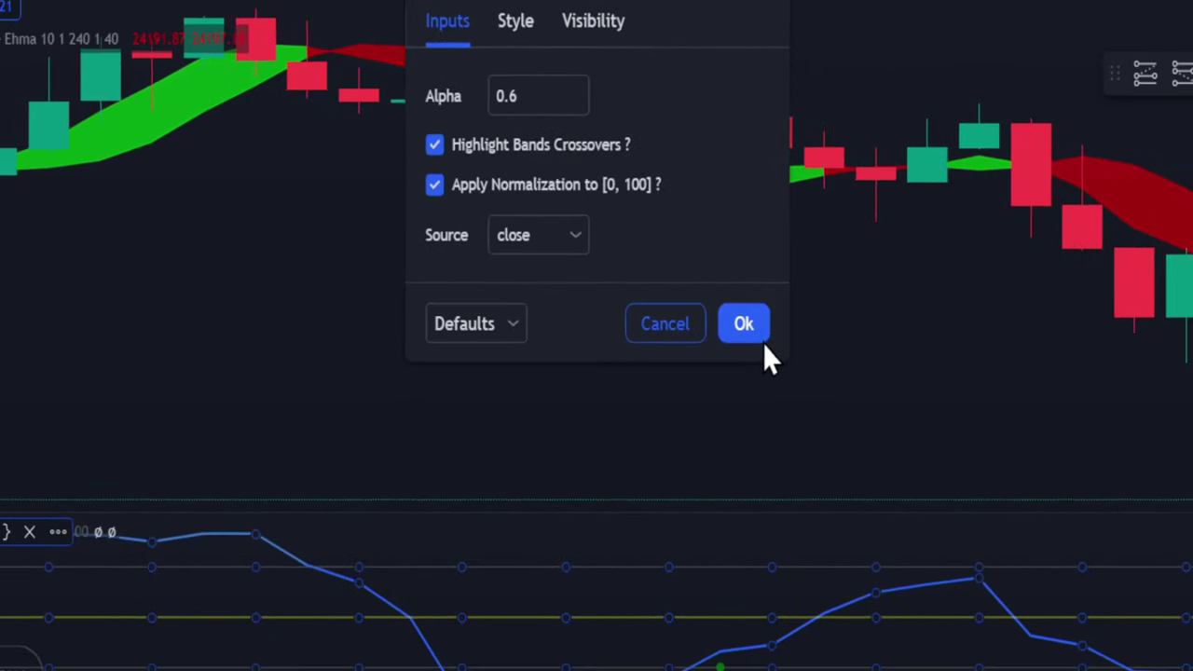
click(732, 331)
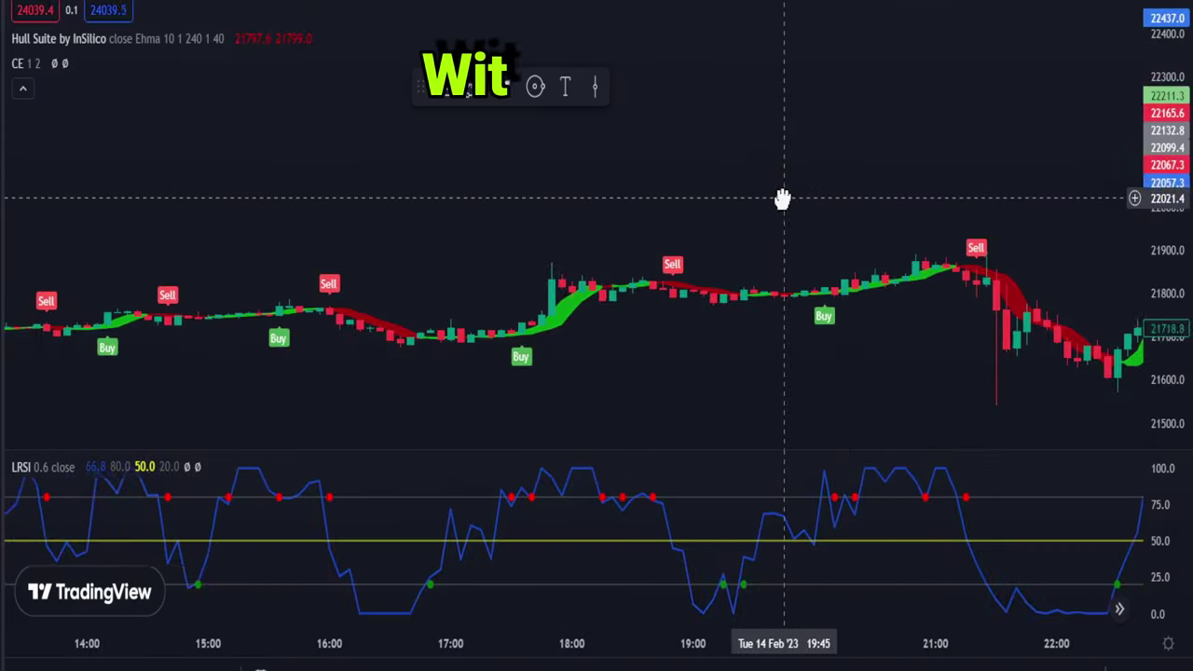
- Place a long position at the 14 February 22:35 candle, entry 21709.1, with target 22104.3 and stop 21623.9
click(1088, 331)
drag(1088, 266, 1089, 163)
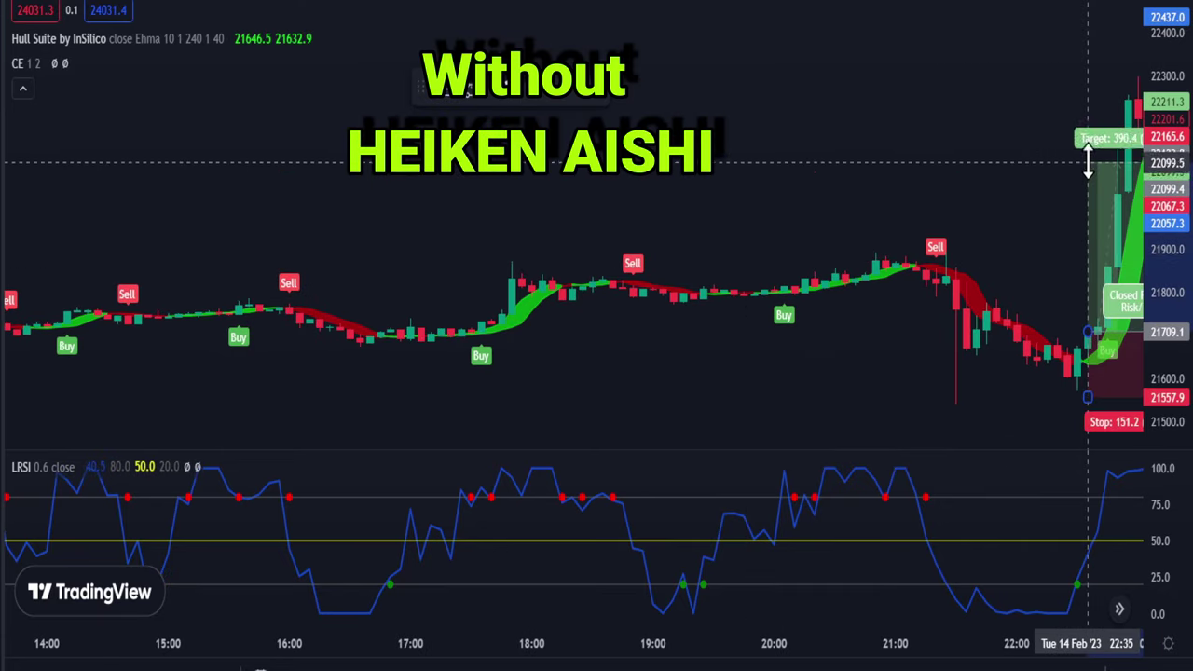
drag(1089, 396, 1089, 368)
drag(971, 257, 858, 265)
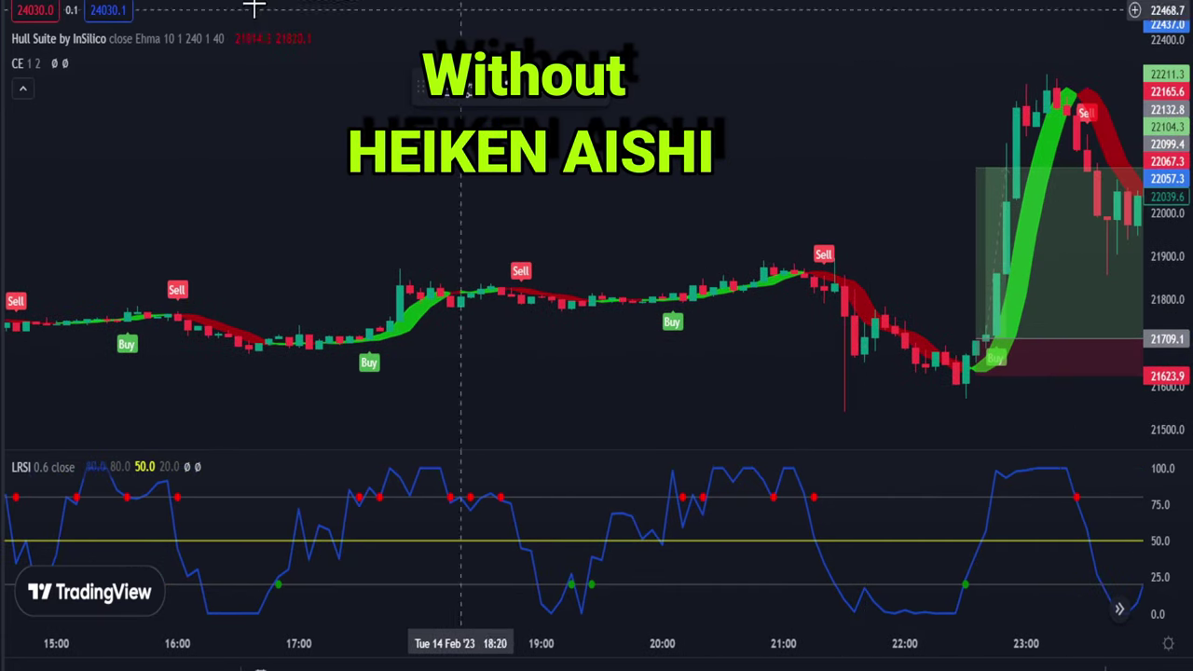
- Place a short position at the sell signal after 23:00 on 14 February, entry 22213.1, with target 21870.0
click(1077, 120)
drag(1078, 189, 1076, 268)
drag(1078, 52, 1078, 69)
drag(1000, 49, 783, 54)
drag(1095, 82, 863, 82)
drag(1068, 84, 862, 86)
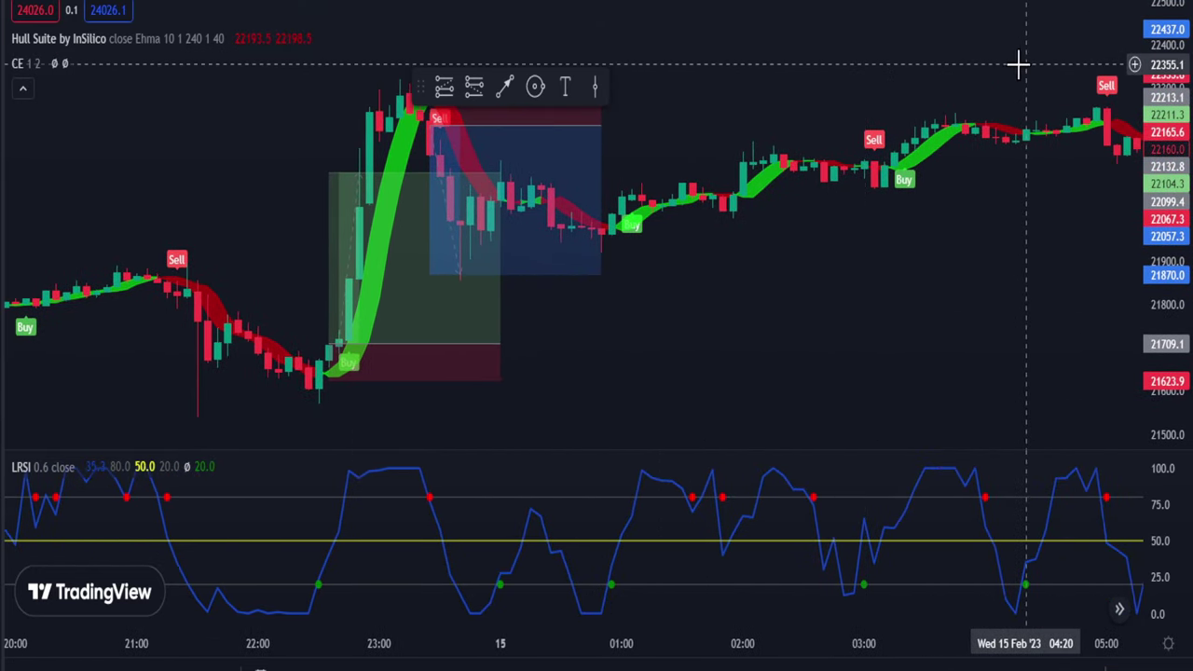
- Place a short position at the 15 February 05:00 sell signal, entry 22187.1, with target 21881.8 and stop 22319.6
click(1092, 133)
drag(1092, 205, 1089, 270)
drag(916, 234, 728, 241)
drag(949, 22, 598, 19)
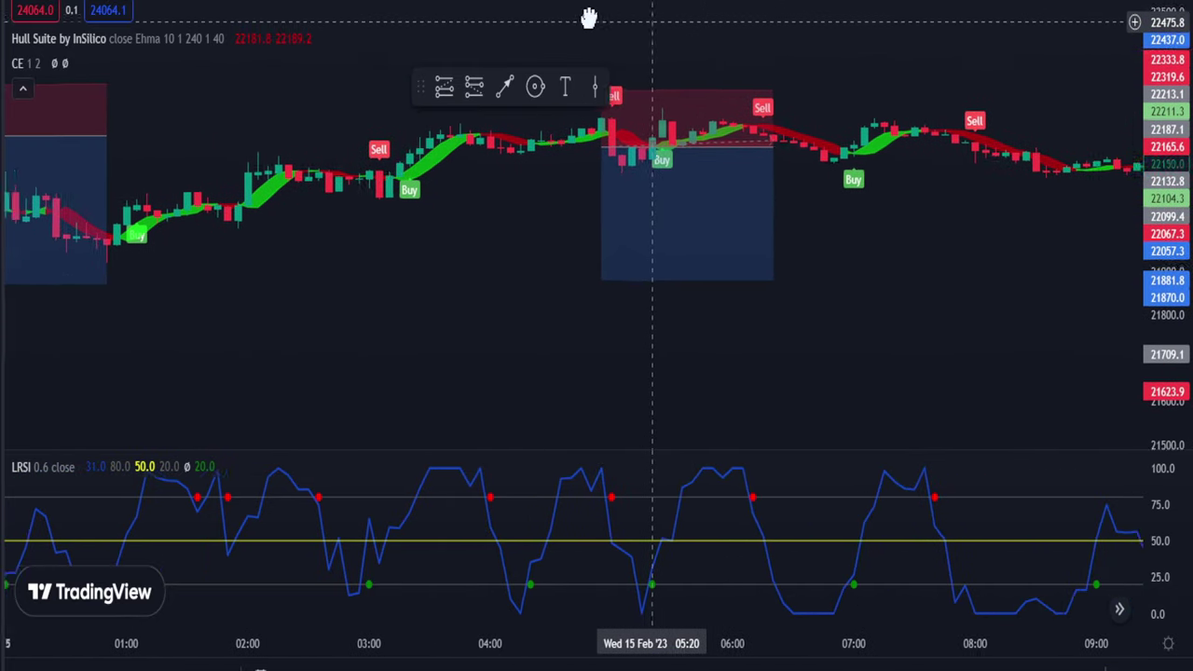
drag(1114, 125, 895, 124)
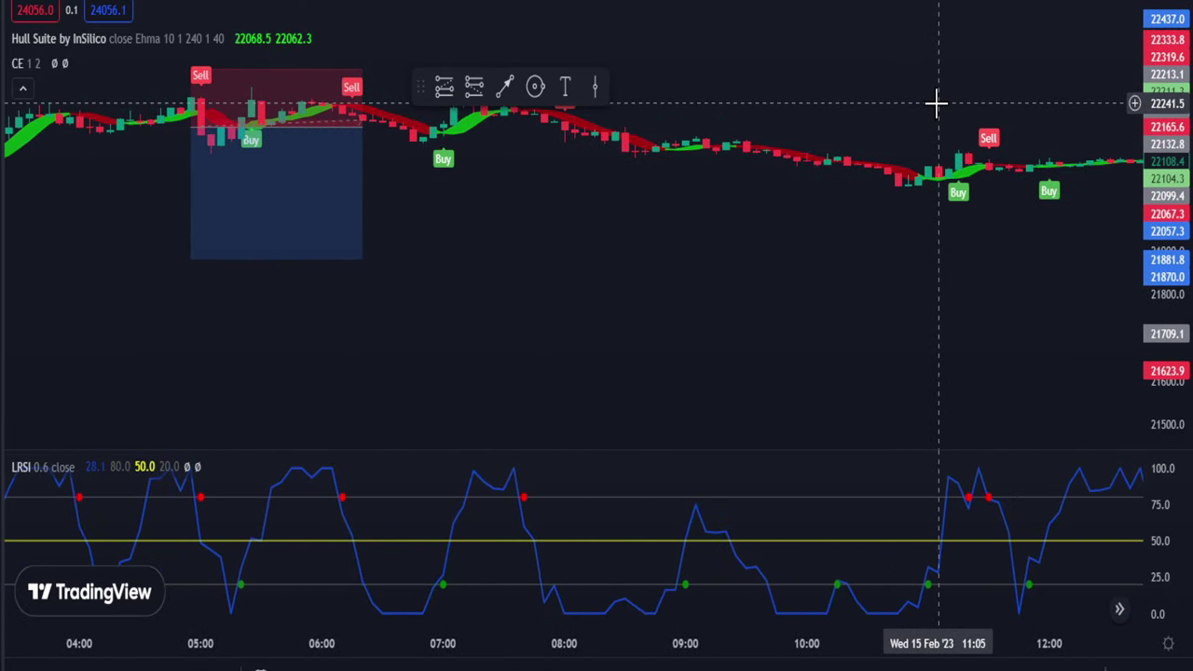
- Place a long position at the 15 February 11:50 candle, entry 22080.6, with target 22423.7 and stop 22002.5
click(1031, 172)
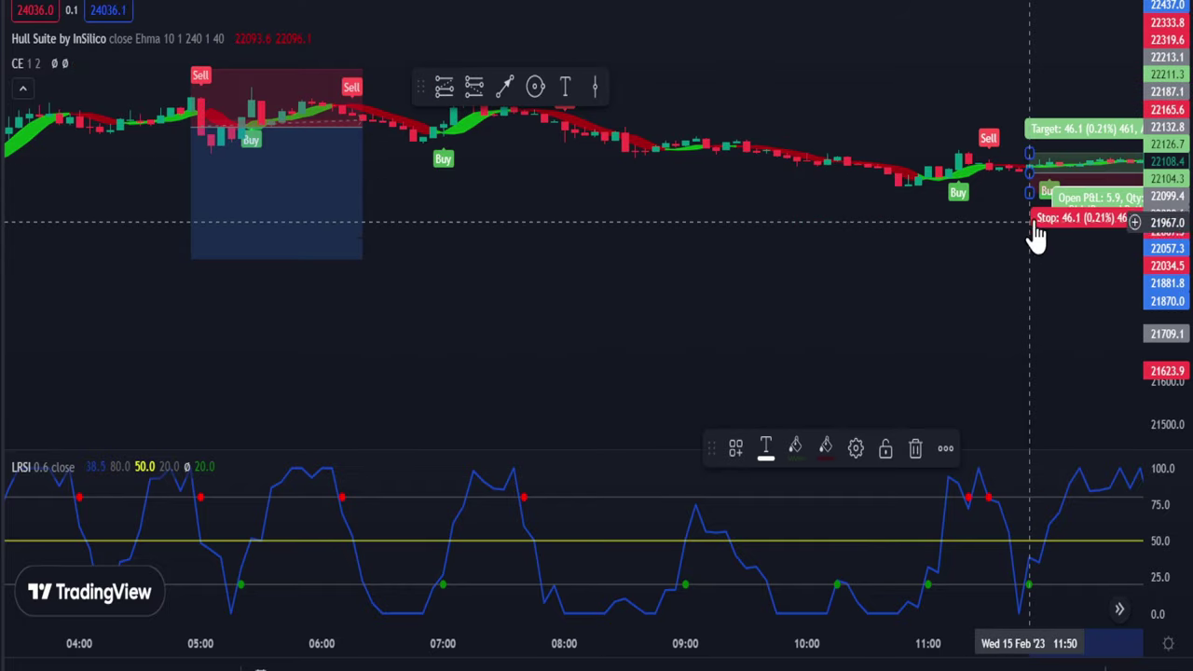
drag(927, 103, 573, 113)
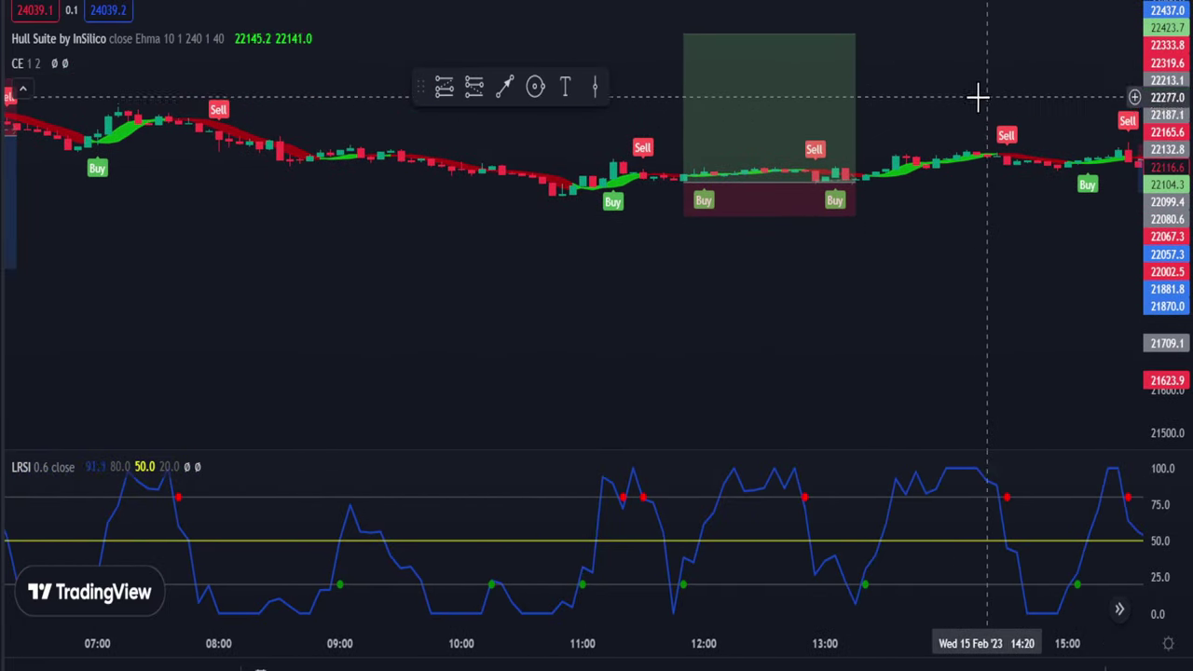
drag(990, 94, 812, 118)
- Examine the price action and the buy and sell signals that follow the 11:50 long position
drag(1171, 243, 1177, 0)
drag(989, 82, 749, 90)
drag(941, 46, 758, 56)
drag(1110, 179, 1107, 230)
drag(1167, 197, 1167, 303)
drag(1030, 244, 865, 424)
drag(1033, 165, 948, 319)
drag(912, 177, 817, 179)
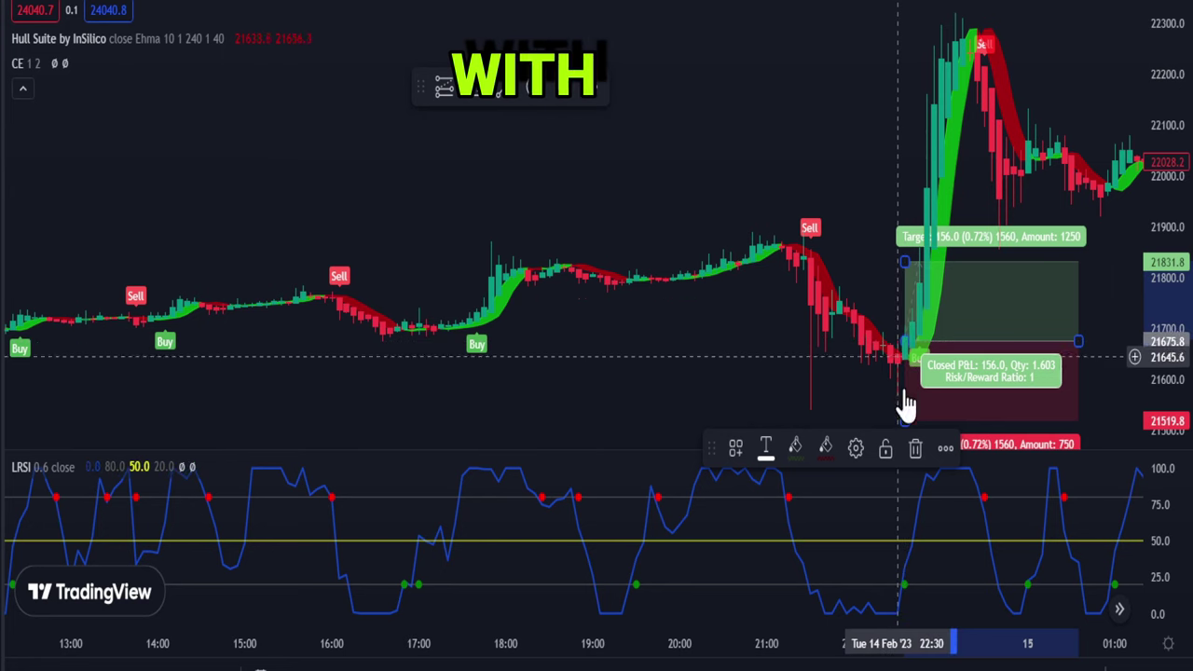
- Set the long position just after 22:30 on the Heikin Ashi chart to stop 21565.0 and target 21994.1
drag(903, 416, 904, 397)
drag(904, 260, 904, 179)
click(897, 118)
drag(896, 82, 810, 82)
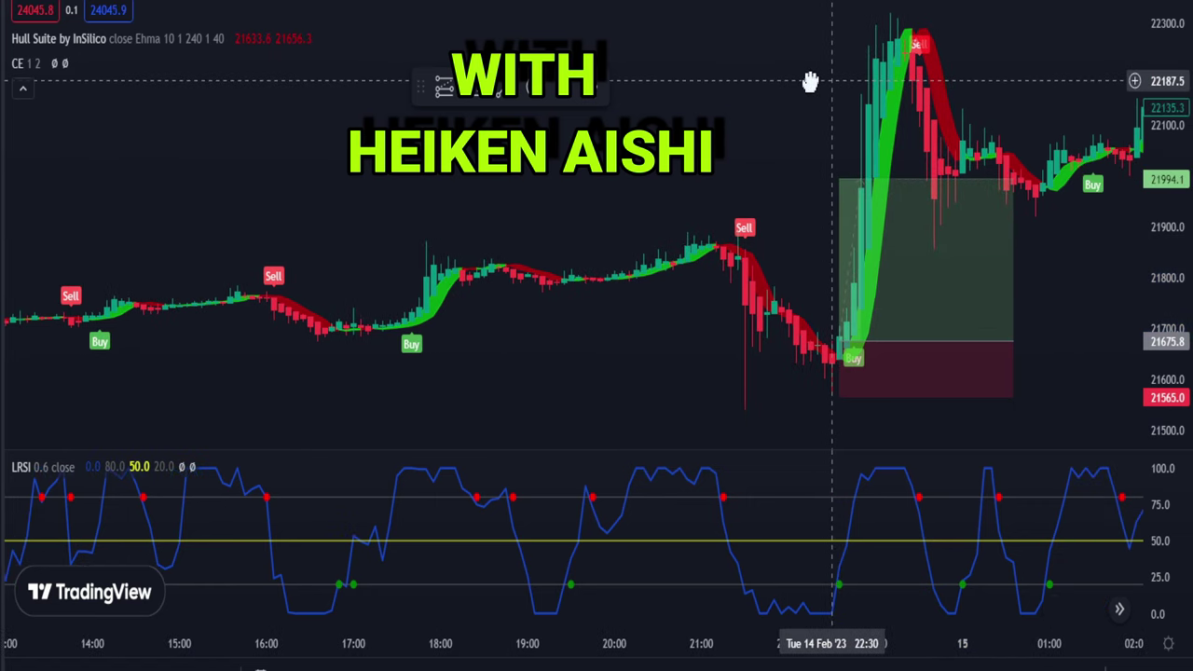
- Place a short position at the sell signal after 23:20 on 14 February, entry 22173.4, with stop 22302.3 and target 21851.1
click(892, 87)
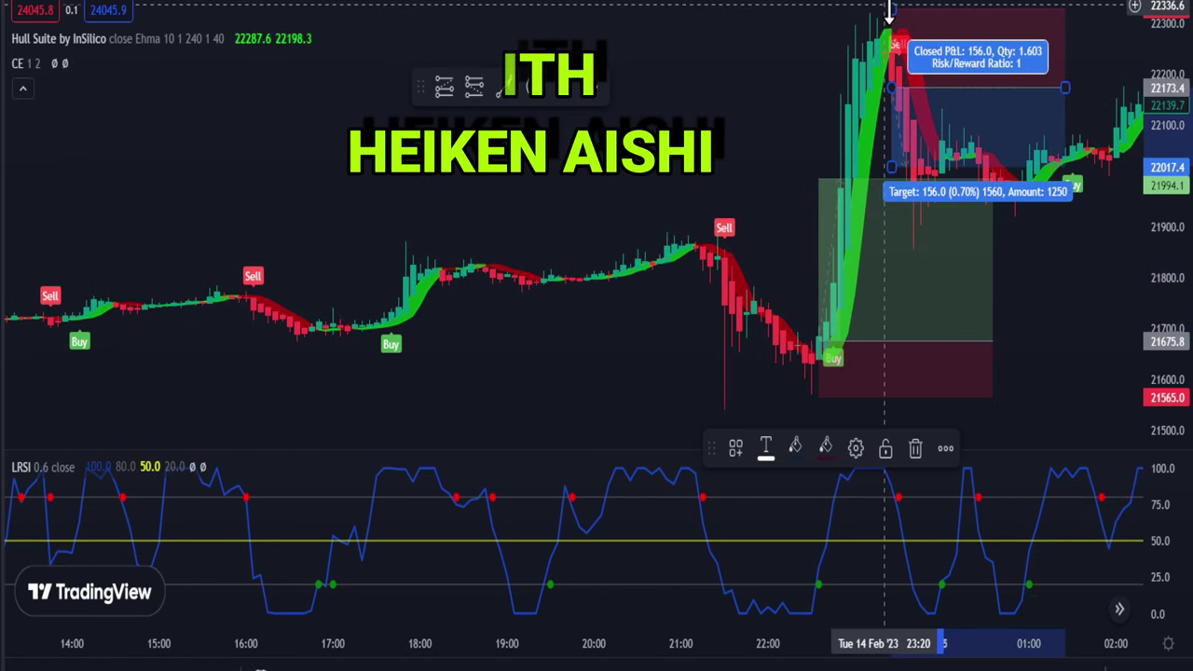
drag(891, 9, 890, 23)
drag(892, 167, 885, 252)
drag(769, 113, 637, 121)
scroll(637, 122, right, 15)
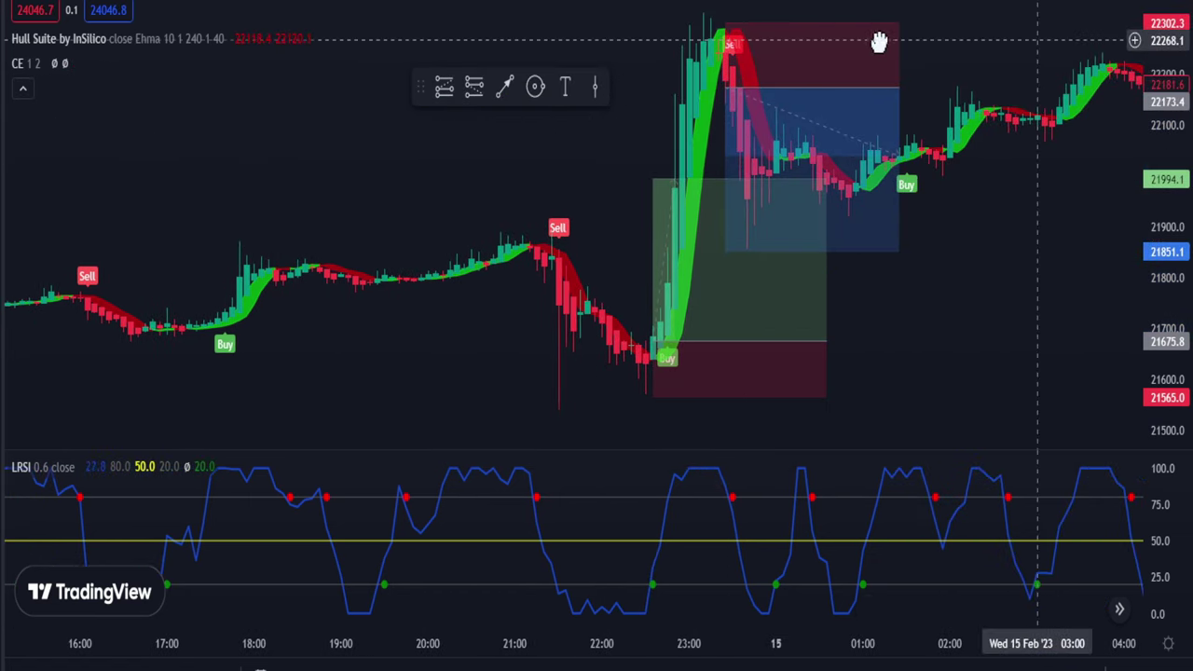
- Place a short position at the sell signal just before 08:00 on 15 February, entry 22213.7, with stop 22246.1 and target 22071.8
scroll(755, 63, right, 2)
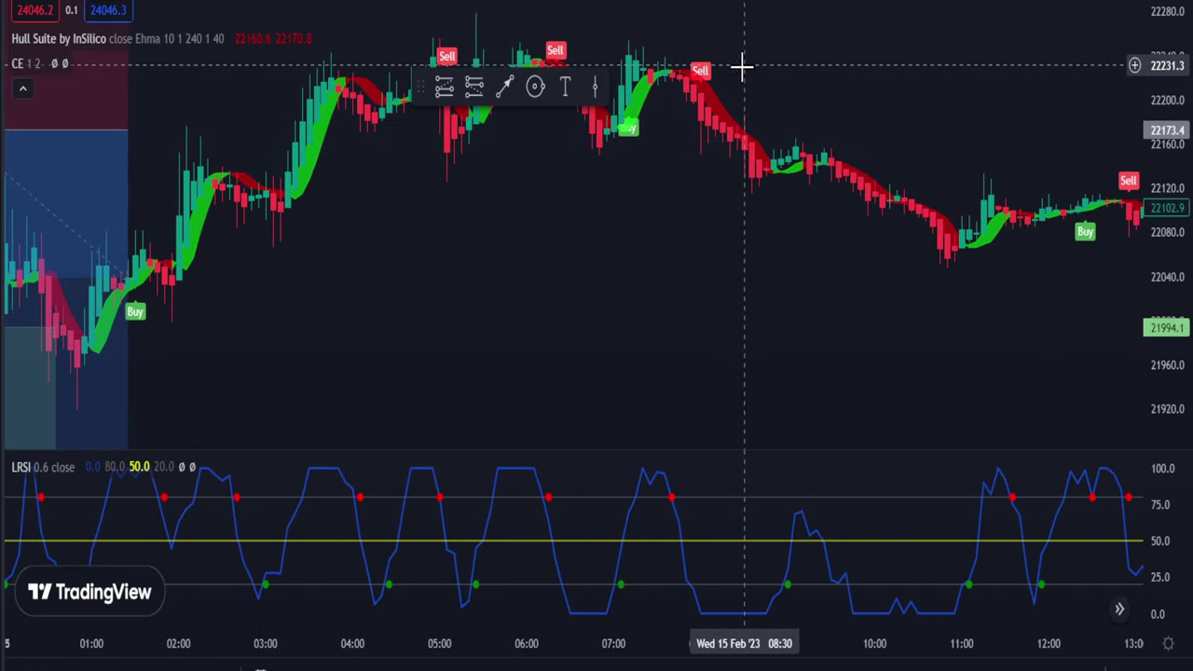
click(670, 87)
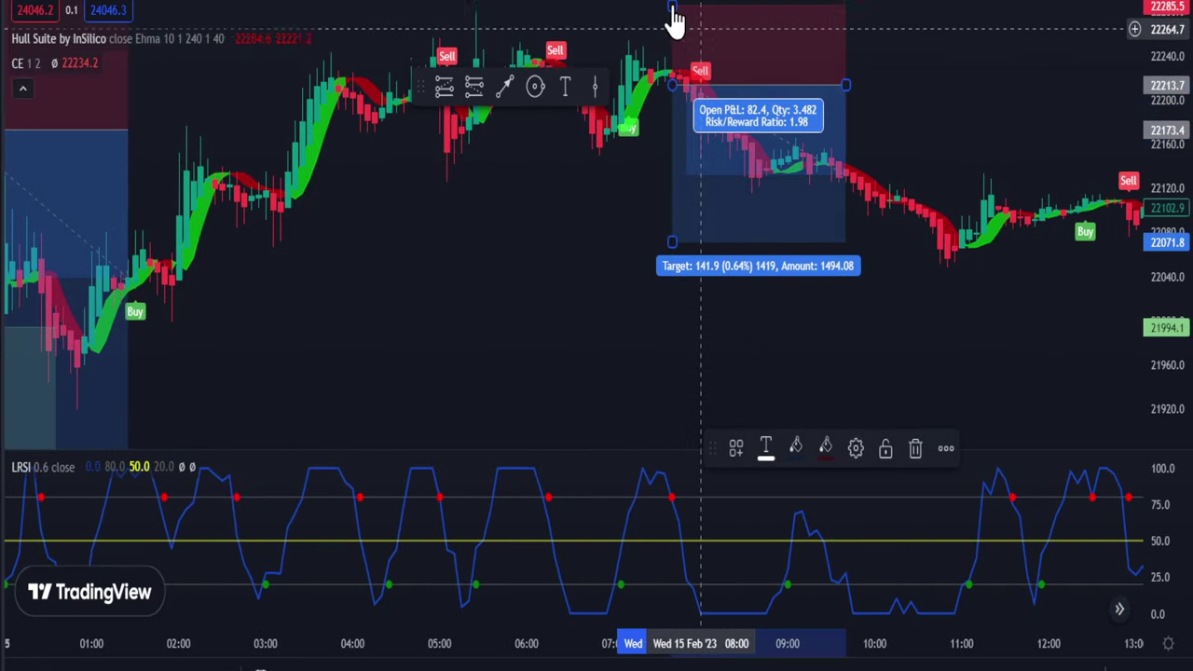
scroll(755, 94, right, 8)
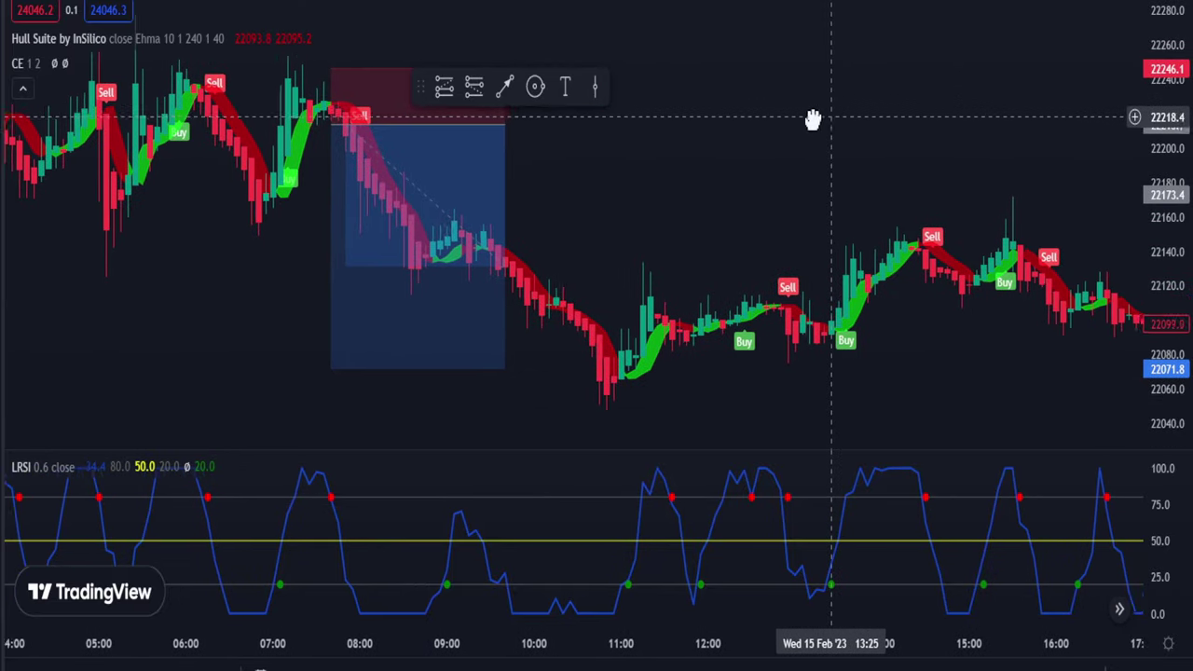
- Place a long position near 17:00 on 15 February, entry 22097.0, with target 22200.6 and stop 22054.8
click(1056, 325)
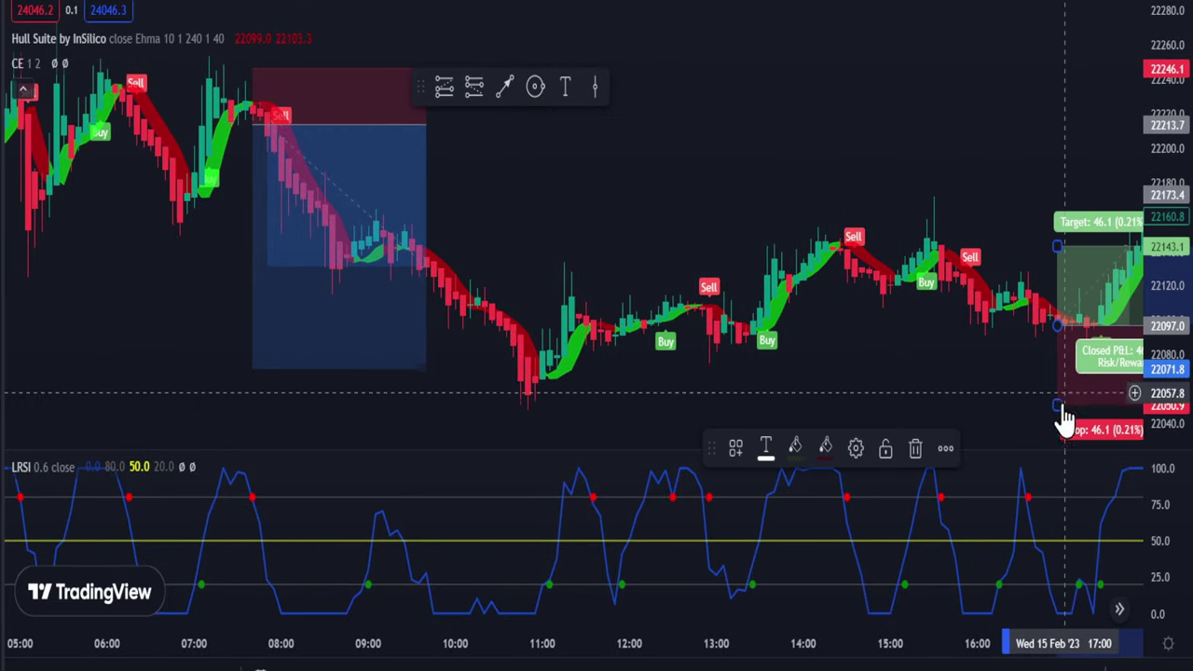
drag(1059, 249, 1060, 122)
scroll(770, 127, right, 8)
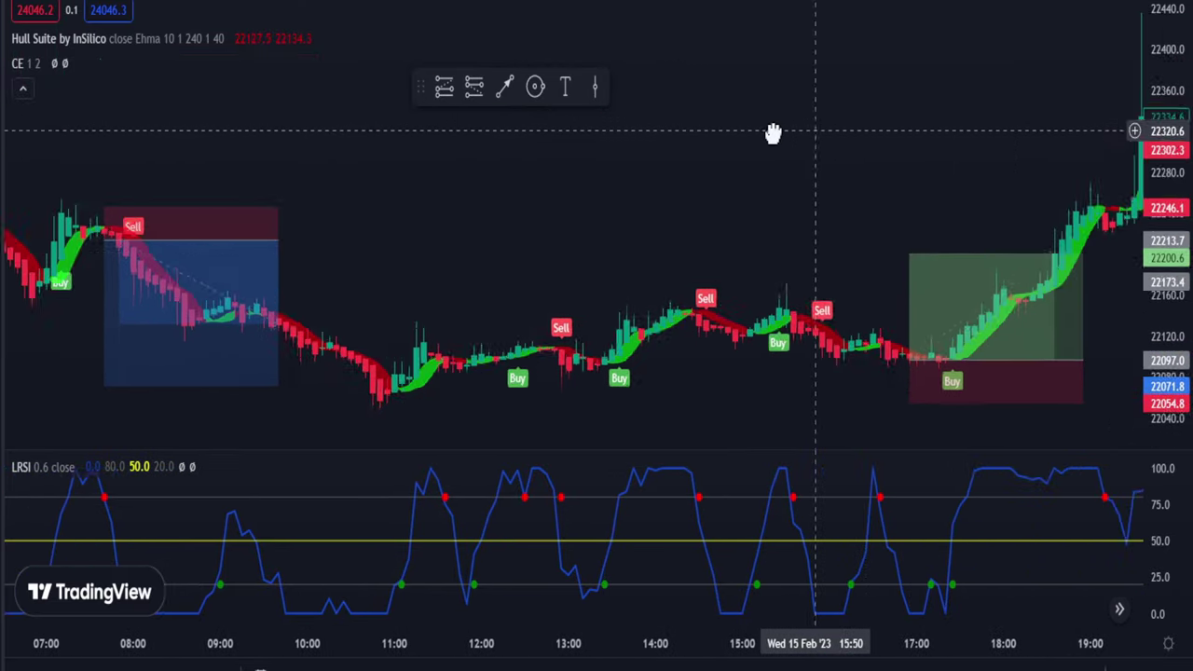
- Place a short position at the sell signal just after 22:00 on 15 February and adjust its stop and target levels
drag(1005, 138, 811, 180)
drag(885, 172, 1074, 160)
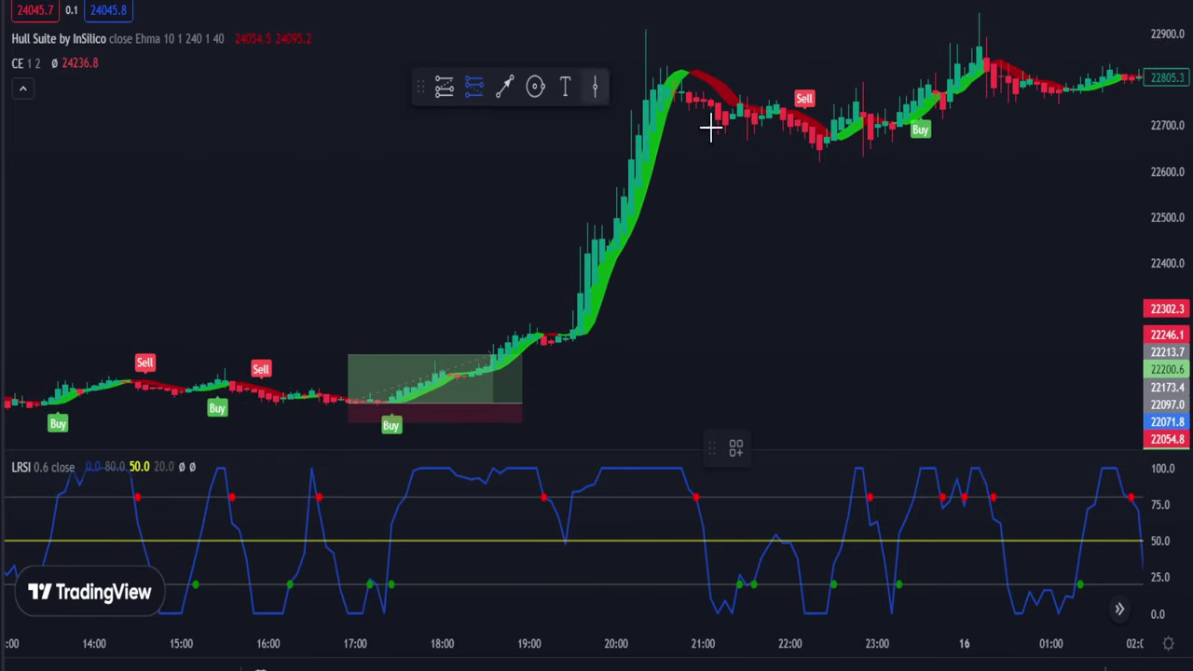
click(799, 112)
drag(797, 35, 798, 60)
drag(798, 193, 799, 237)
- Place a short position at the sell signal just before 07:00, where the LRSI shows its red crossunder dot
click(1005, 192)
drag(1010, 190, 739, 183)
drag(941, 101, 552, 126)
drag(935, 37, 830, 44)
scroll(799, 47, up, 6)
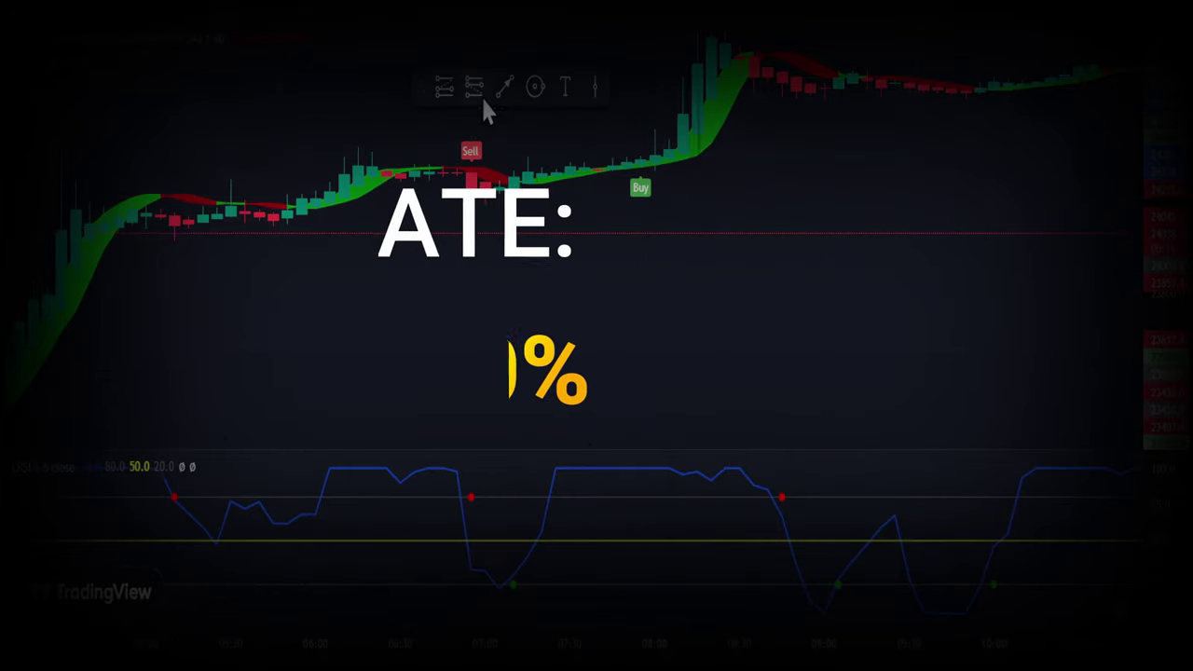
click(477, 90)
click(472, 185)
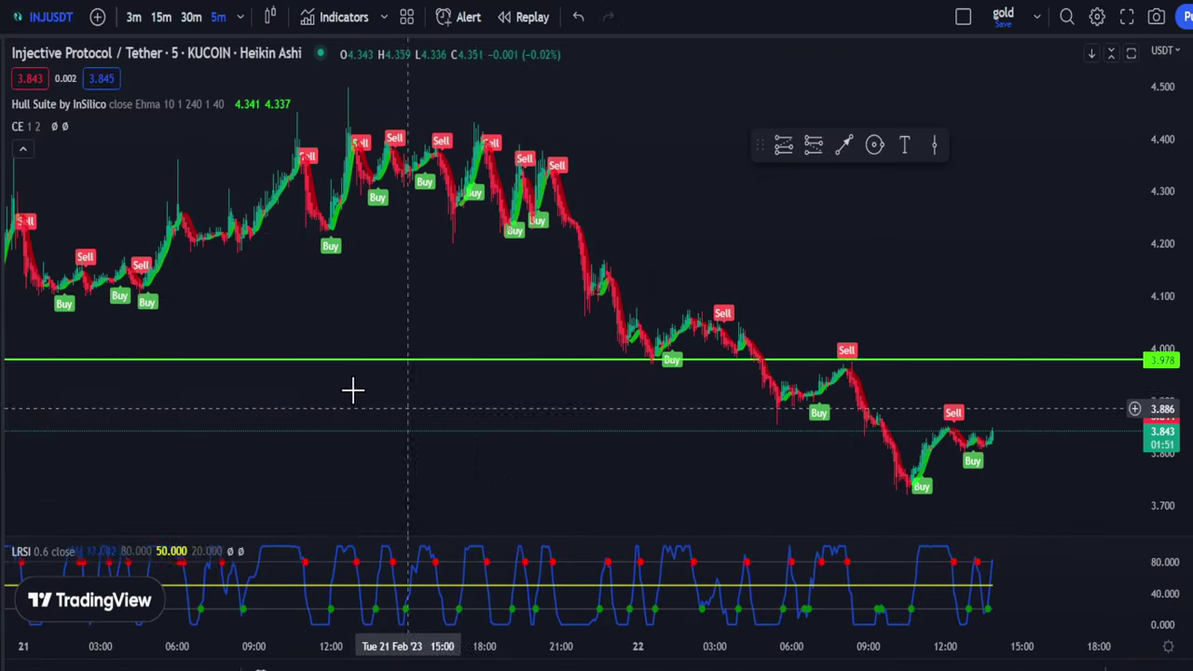
- Switch the INJUSDT Heikin Ashi chart to the 4-hour timeframe
drag(818, 375, 937, 377)
scroll(637, 269, down, 5)
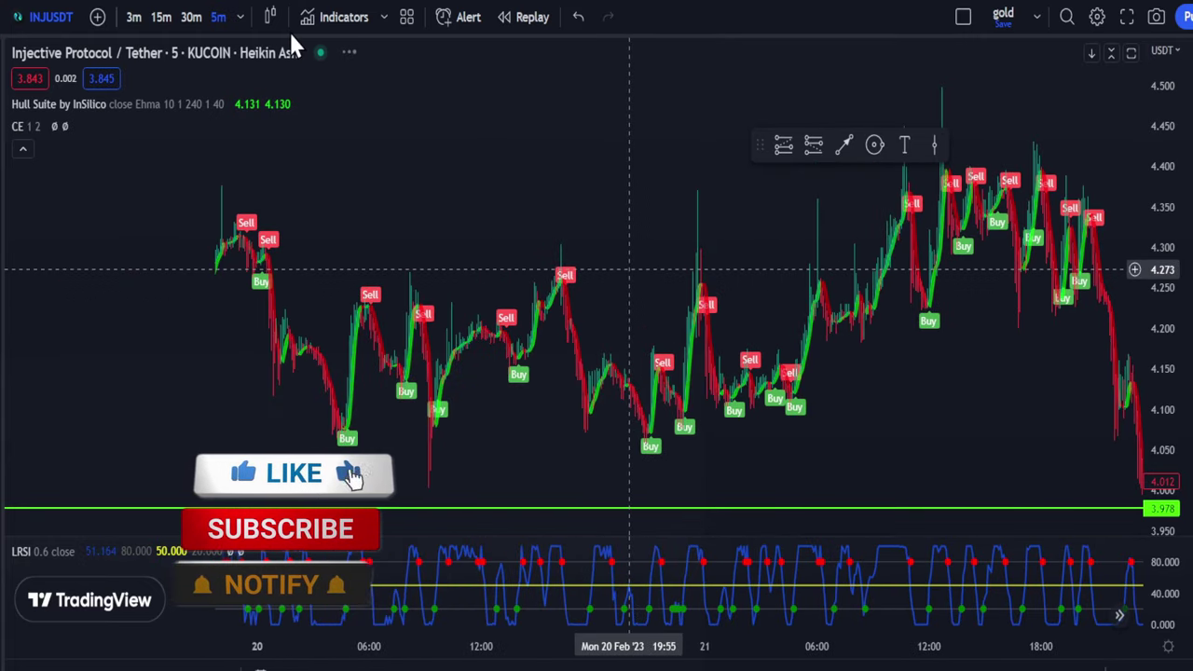
click(242, 16)
click(290, 373)
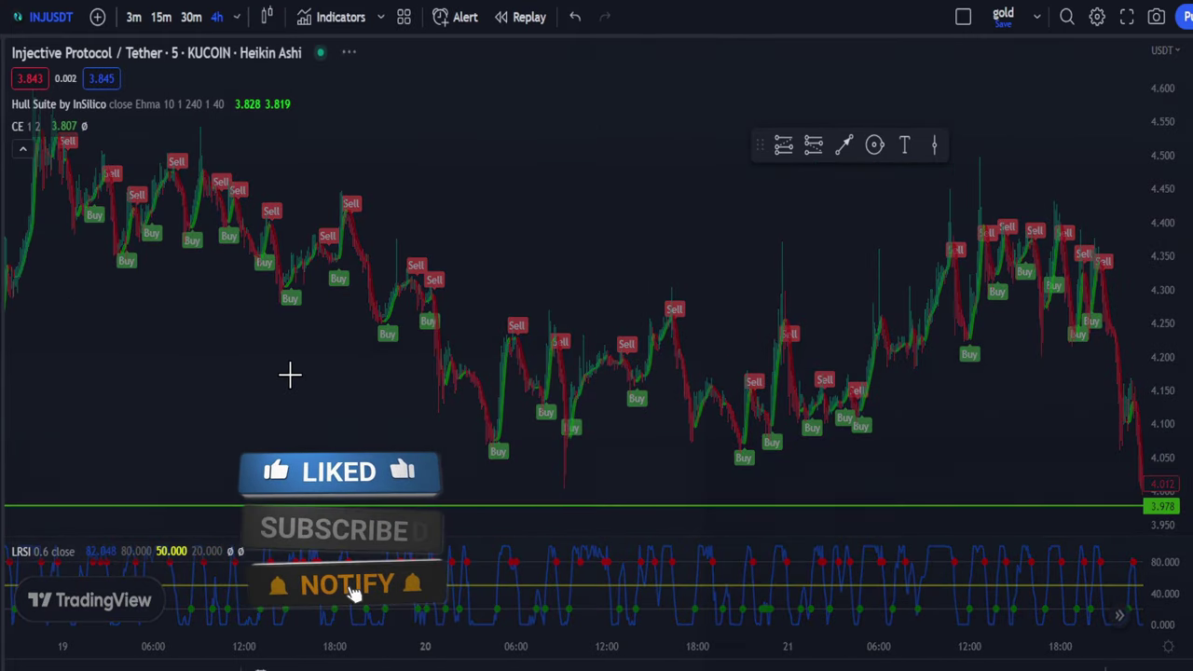
- Set the Hull Suite Length to 55, and the CE indicator's ATR Period to 22 and ATR Multiplier to 3
click(260, 105)
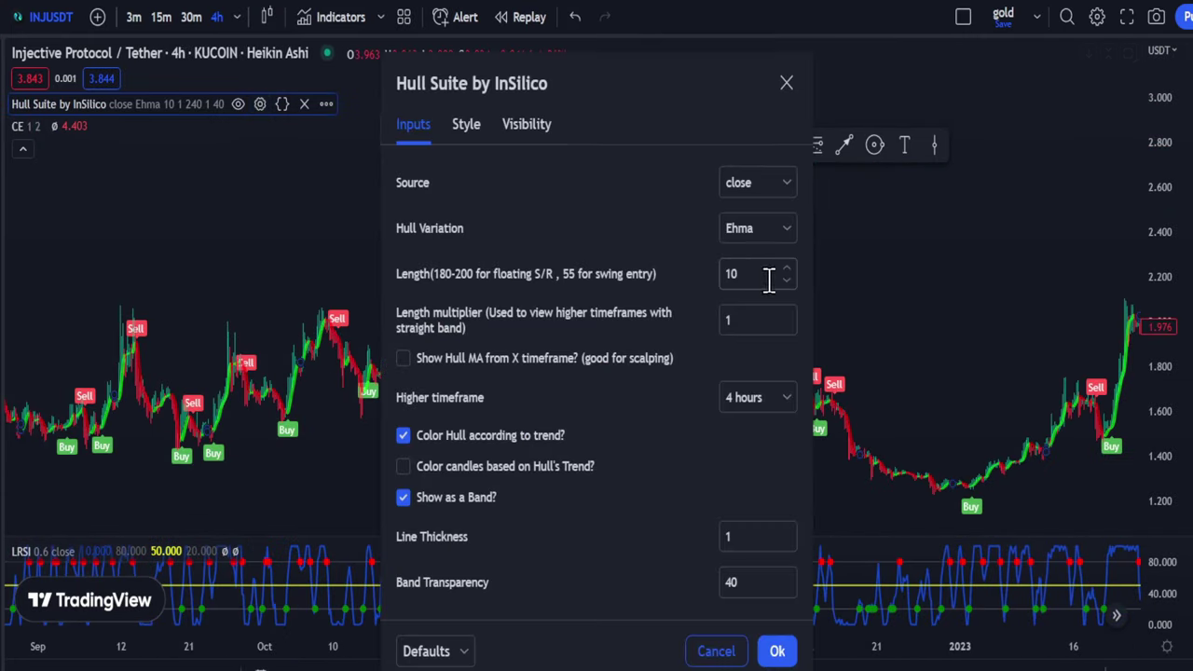
click(777, 653)
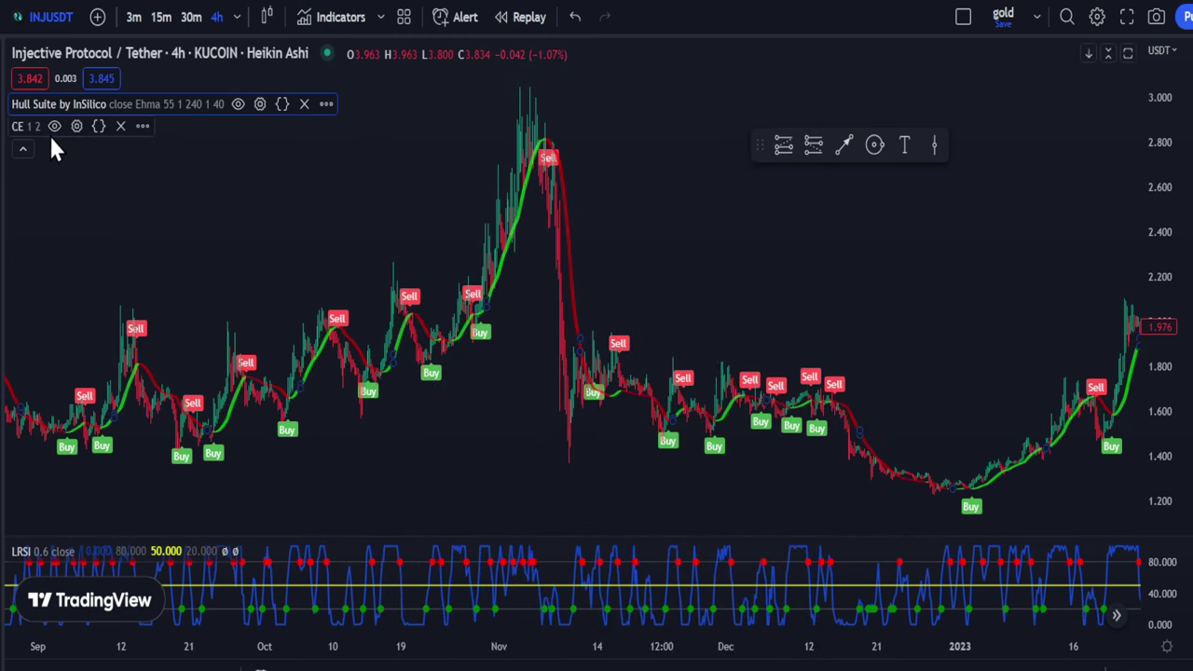
click(76, 126)
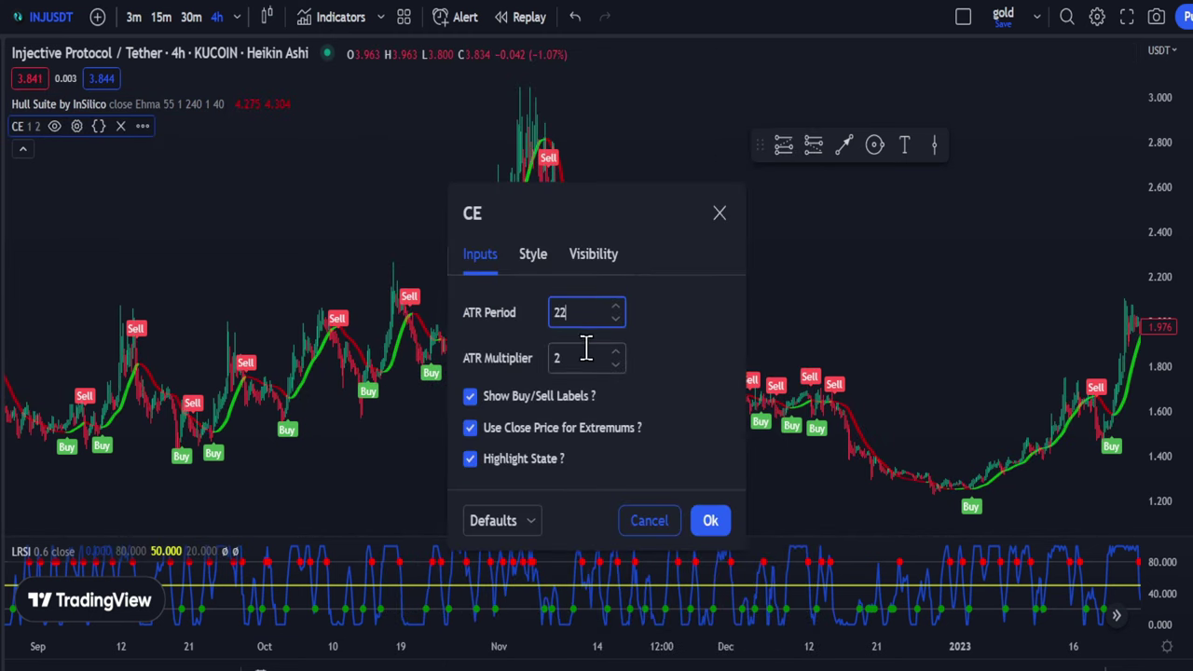
click(713, 521)
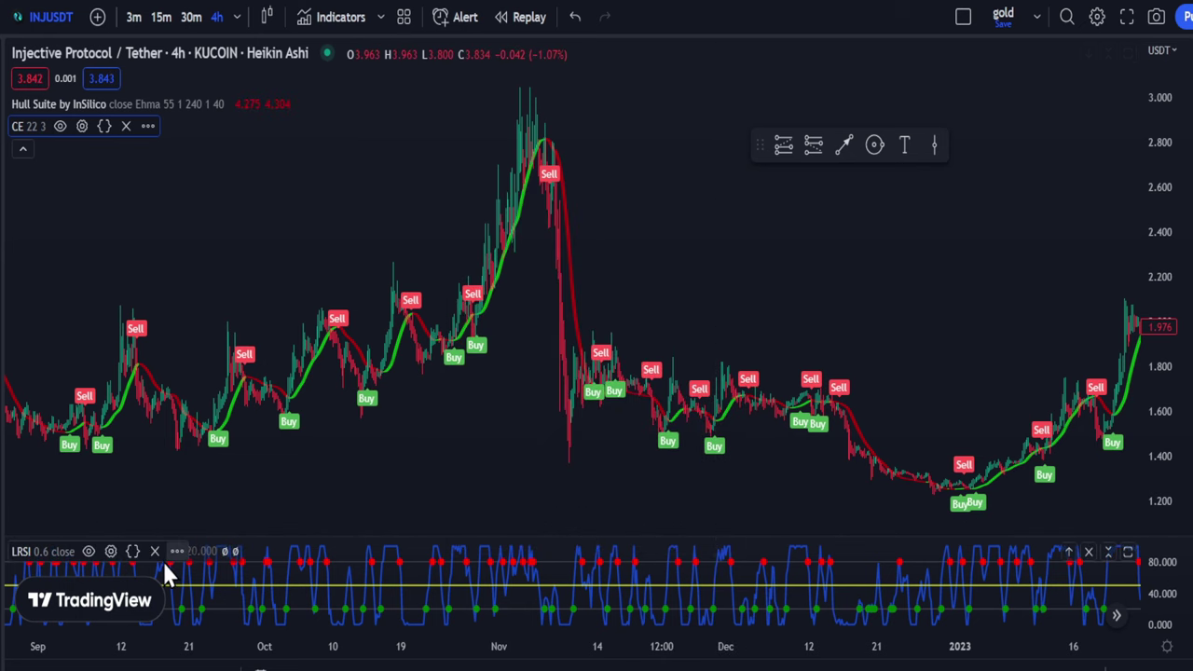
- Set the LRSI indicator's Alpha to 0.2
click(110, 552)
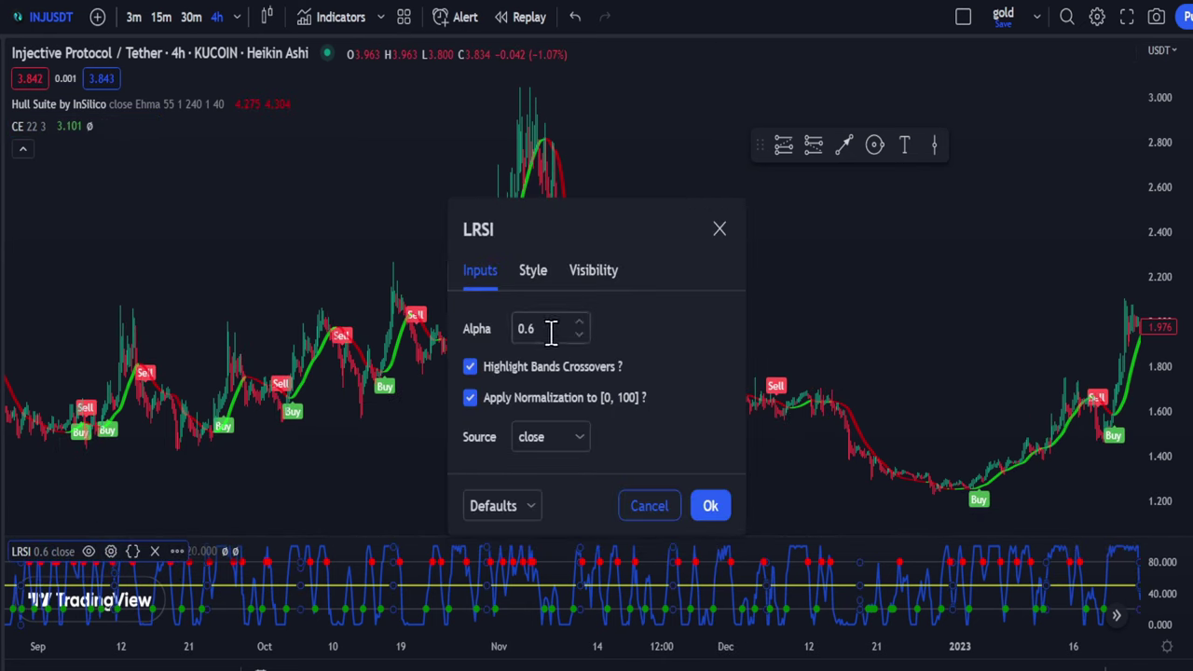
click(719, 506)
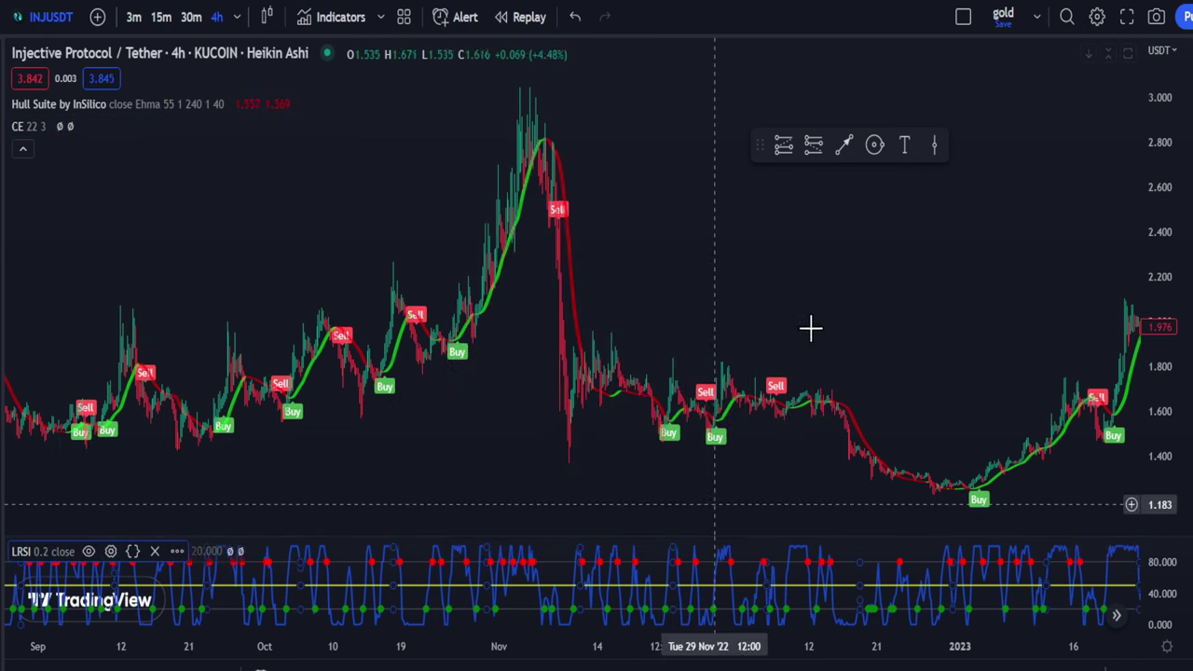
- Place a long position at the 21 Jan '23 08:00 buy signal, with entry 1.571, stop 1.393 and target 2.384
drag(968, 318, 775, 199)
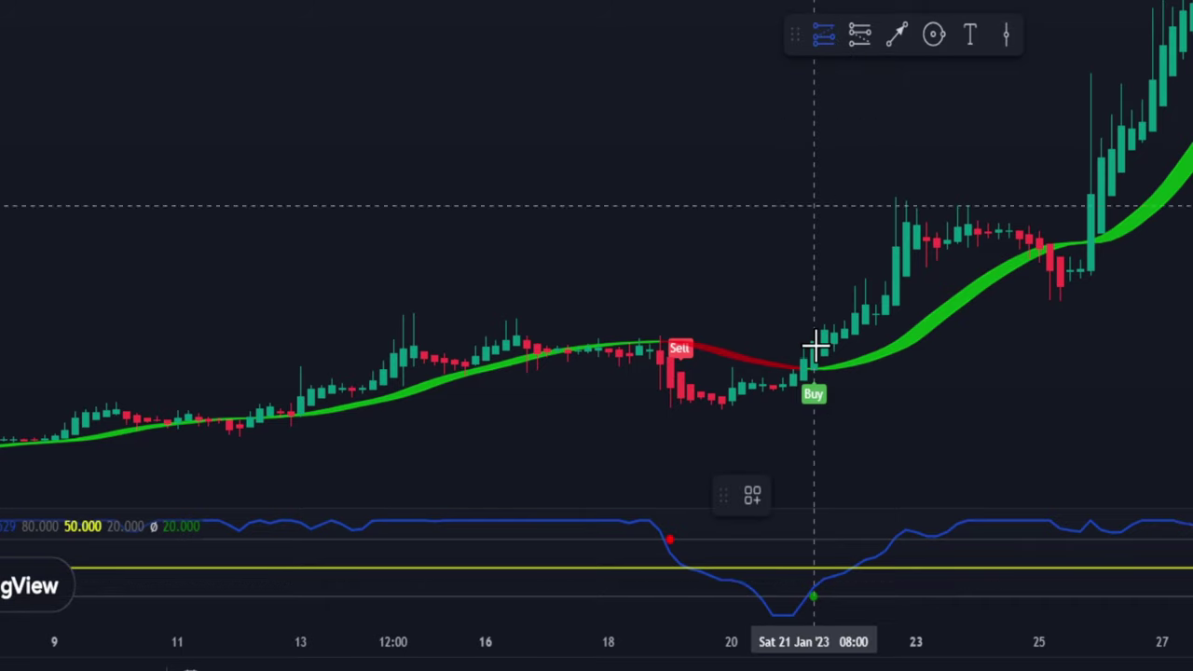
click(812, 376)
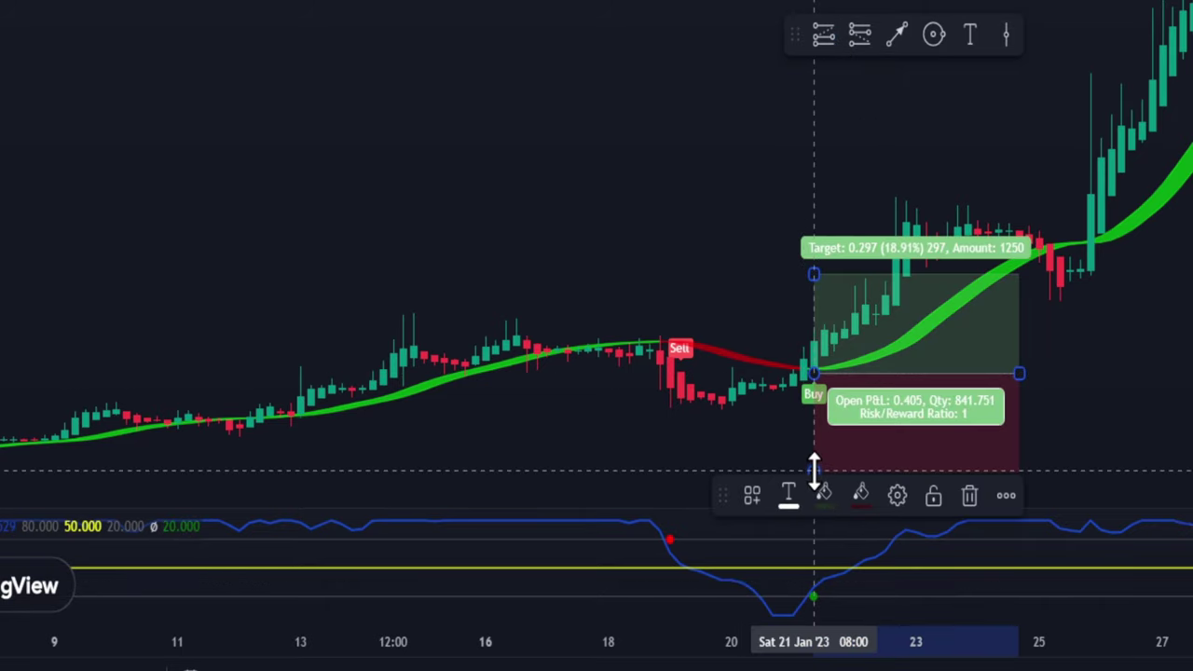
drag(817, 471, 817, 431)
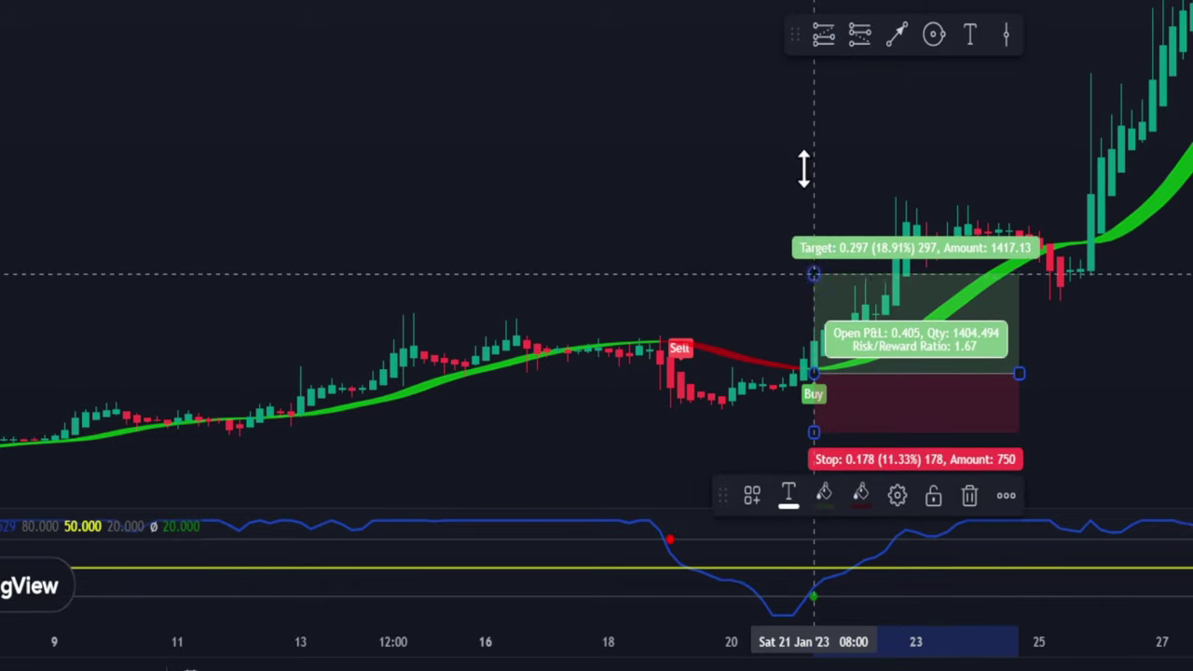
drag(814, 274, 814, 103)
- Examine the INJUSDT price move and indicator signals from the long position through late February 2023
drag(1146, 165, 698, 224)
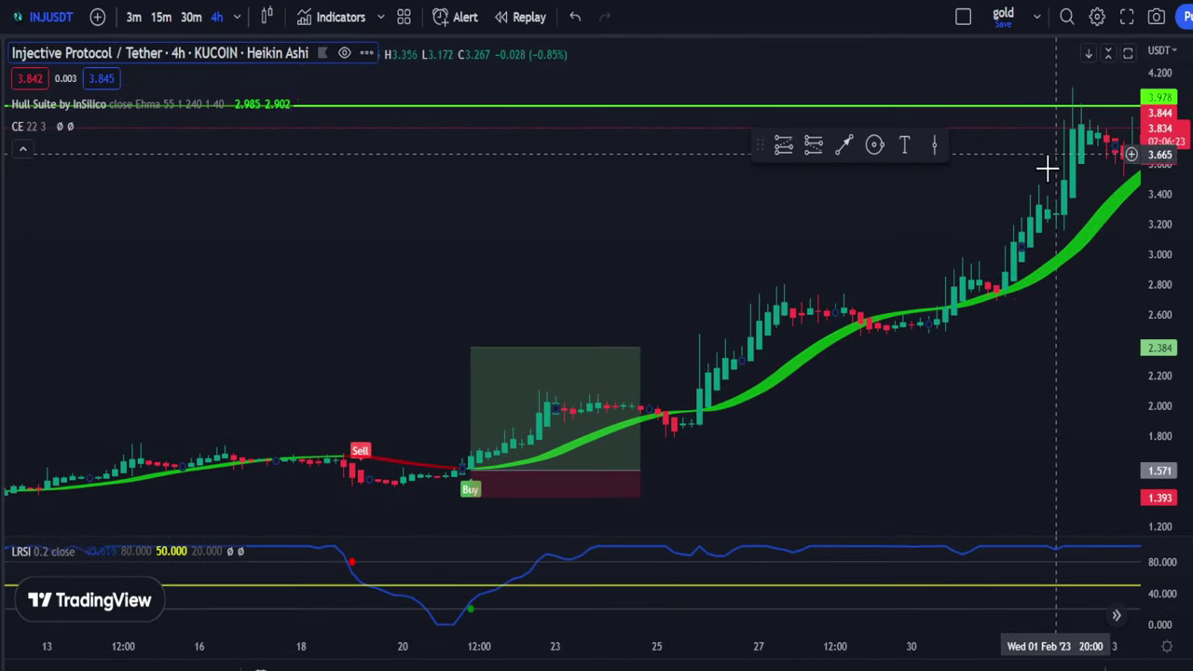
drag(445, 242, 231, 295)
scroll(985, 252, down, 7)
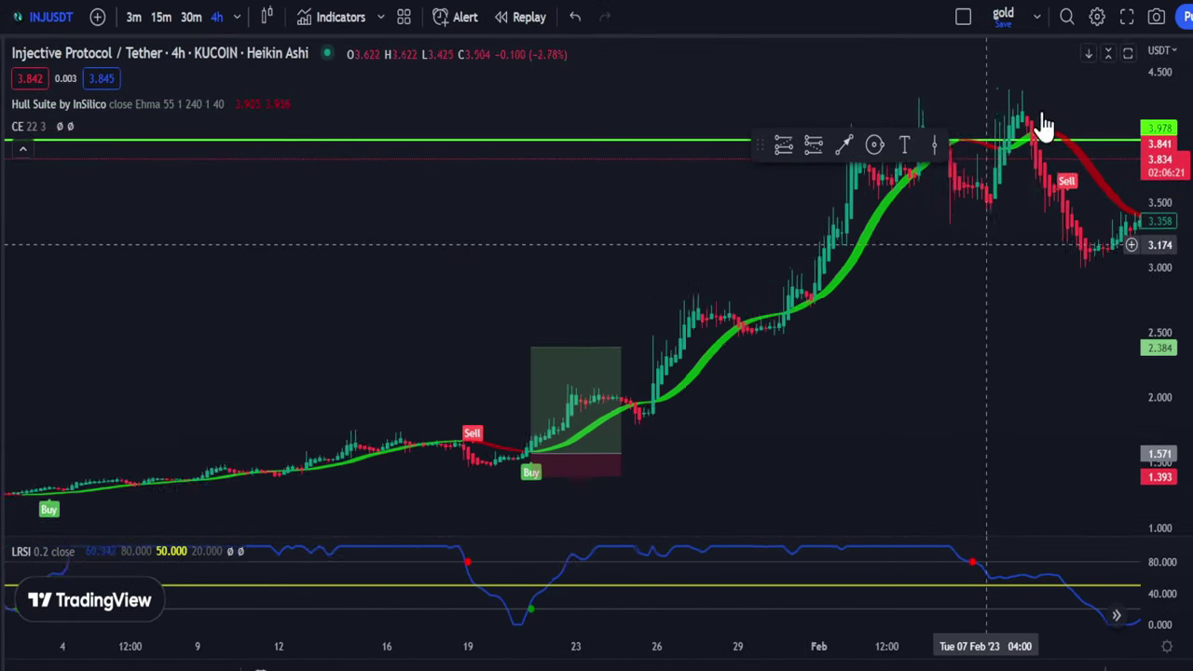
drag(590, 91, 241, 122)
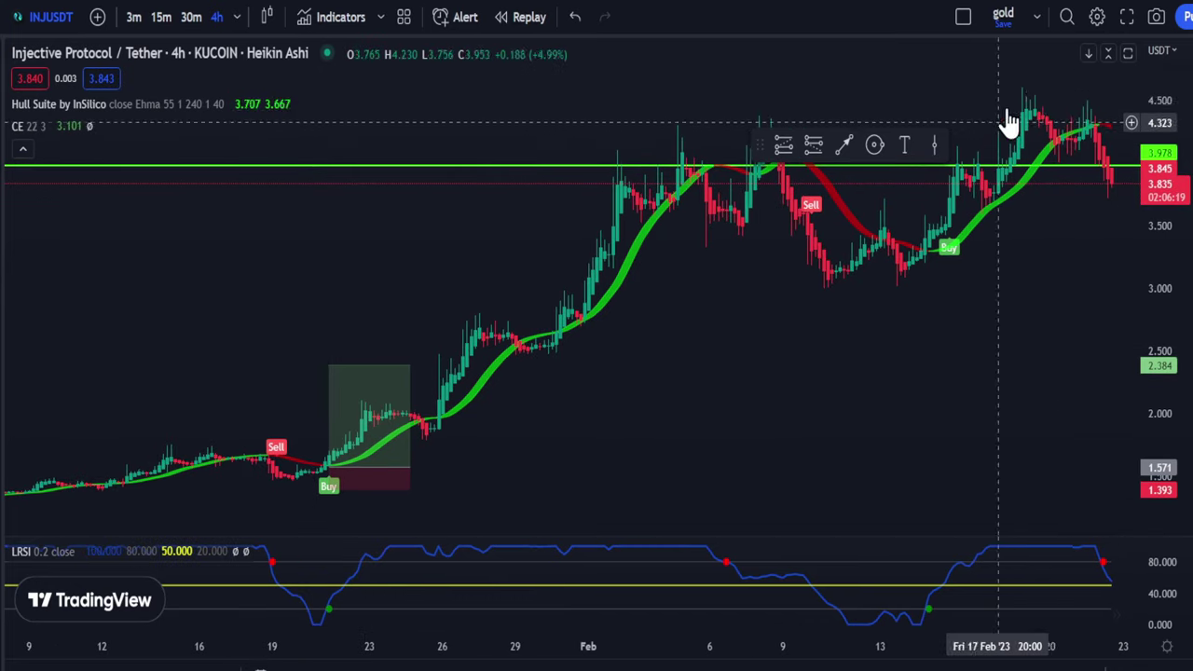
drag(1159, 359, 1165, 447)
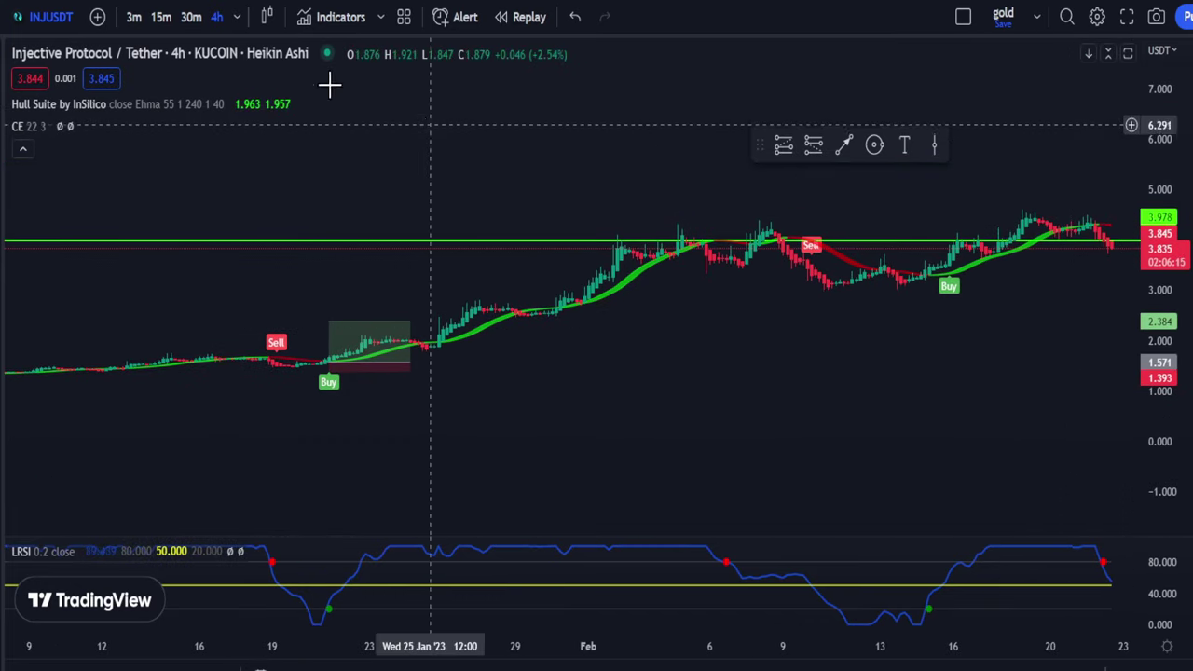
- Switch the INJUSDT chart to the 6-month timeframe with regular candles instead of Heikin Ashi
click(237, 18)
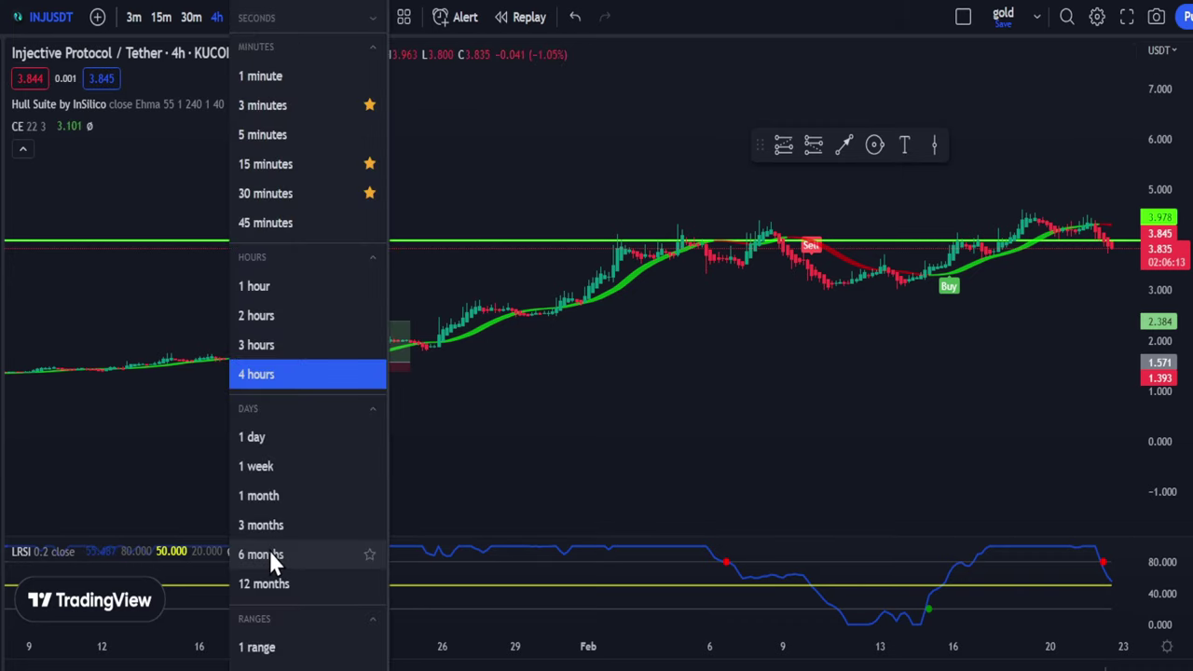
click(270, 551)
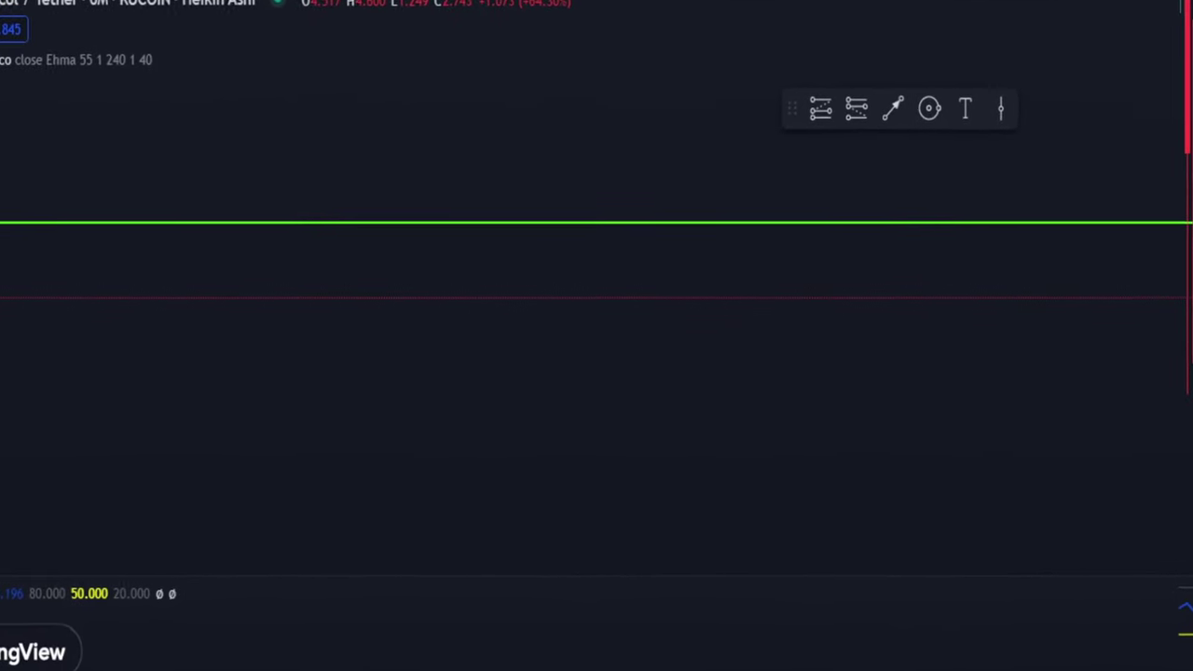
click(269, 17)
click(178, 18)
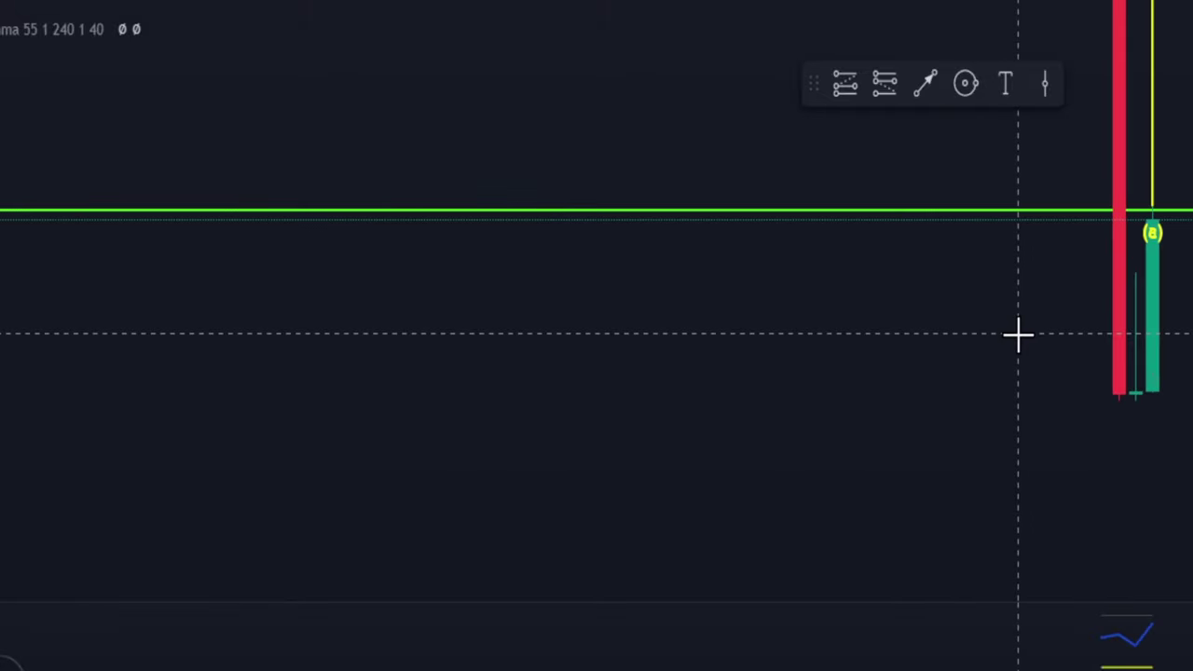
scroll(1018, 334, up, 10)
drag(1191, 280, 1192, 414)
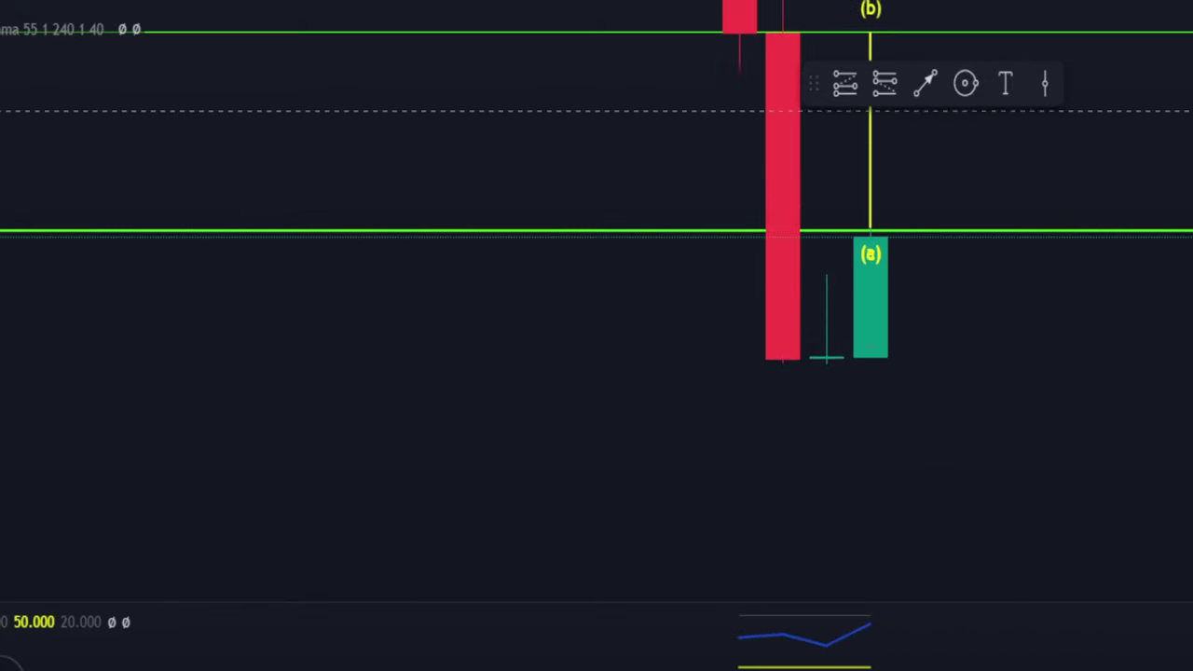
drag(1181, 116, 1187, 171)
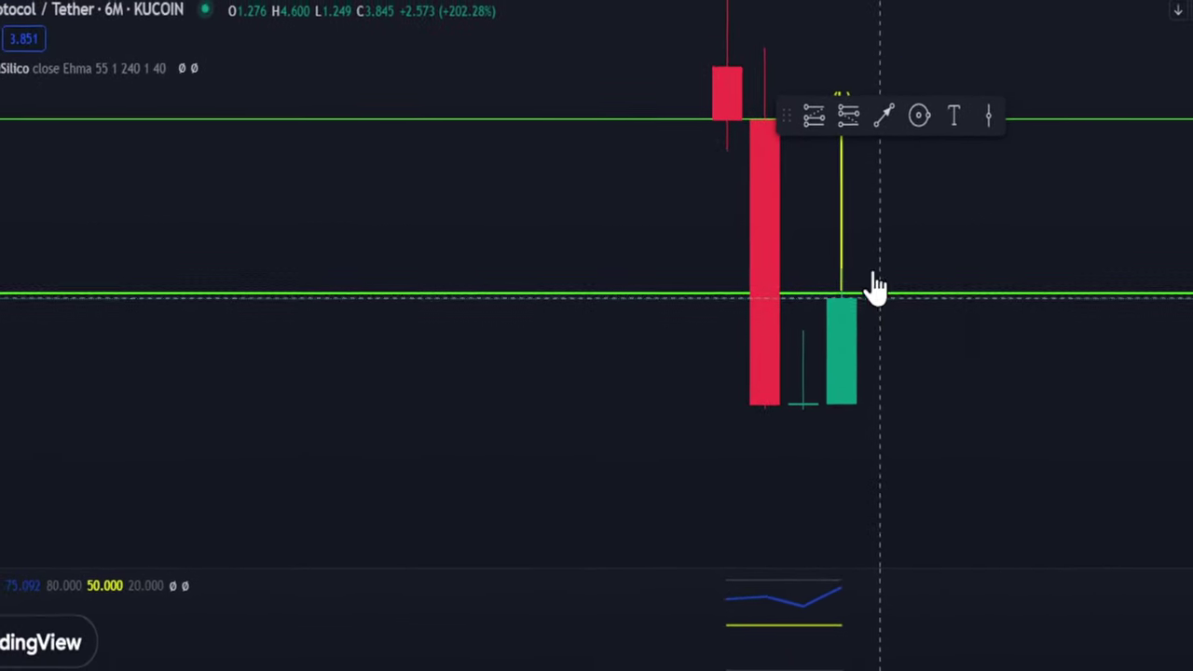